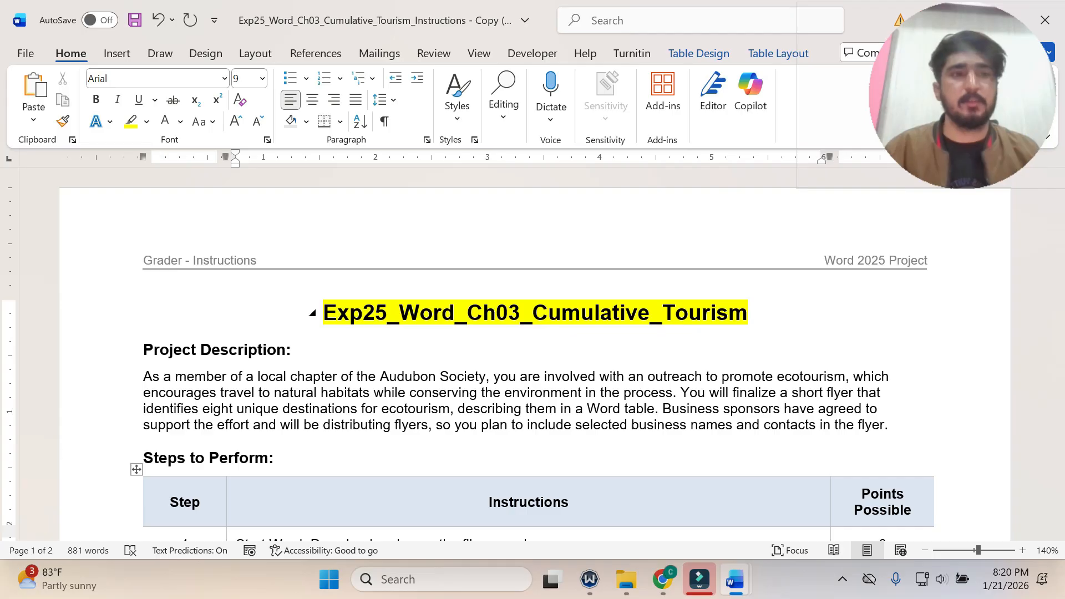
Highlight the step 1 instruction text in yellow in the instructions document's steps table.
scroll(1056, 236, down, 3)
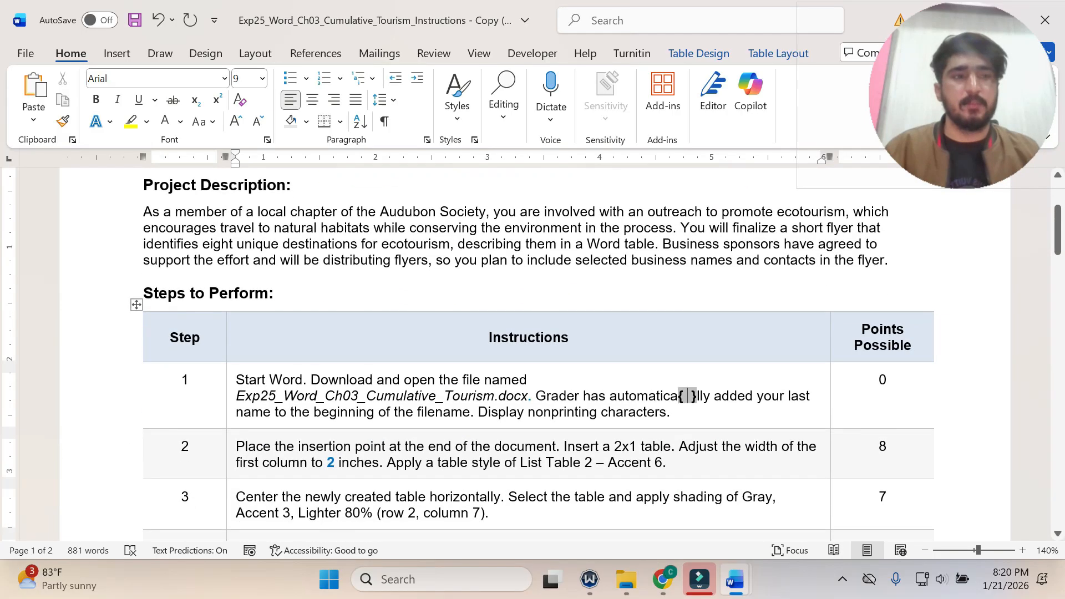
mouse_move(1056, 236)
mouse_down()
mouse_move(1062, 504)
mouse_move(1060, 235)
mouse_move(1060, 247)
mouse_up()
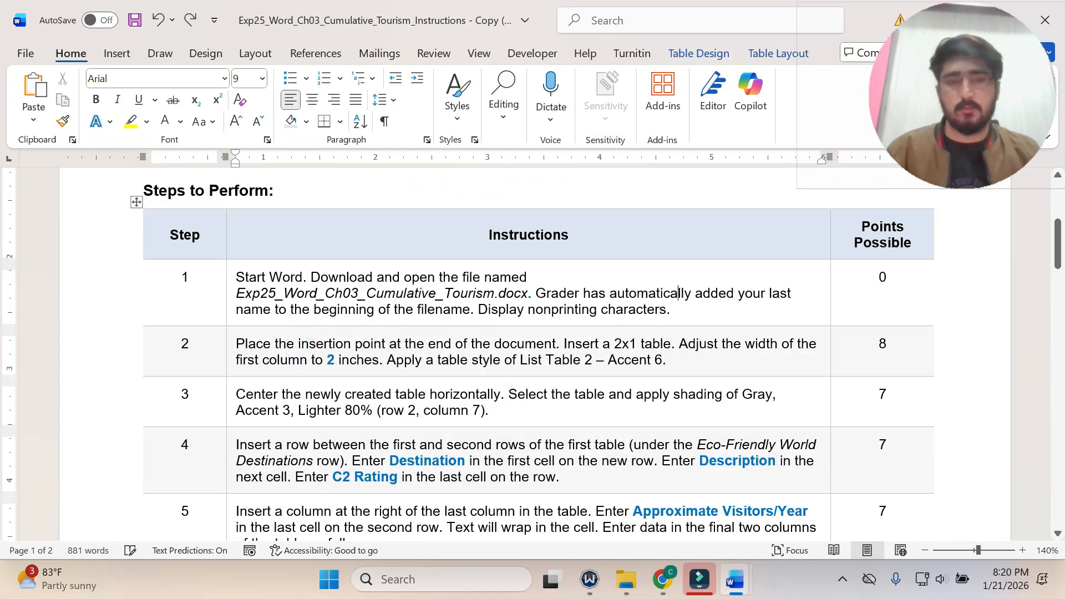
click(228, 291)
click(299, 265)
click(297, 293)
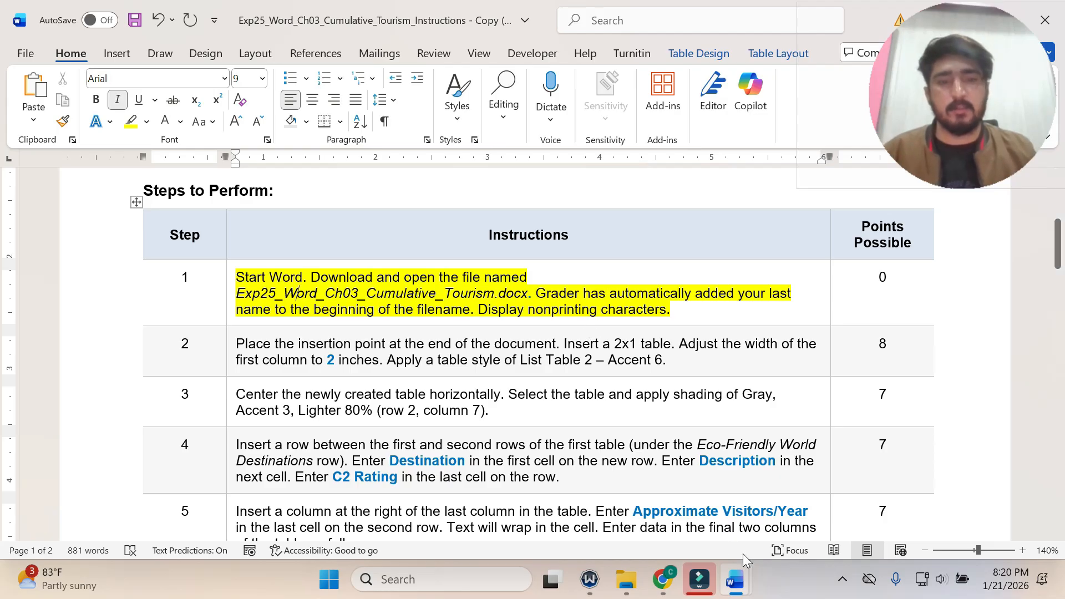
Switch to the Ecotourism flyer document and display its nonprinting characters.
mouse_move(734, 579)
click(832, 519)
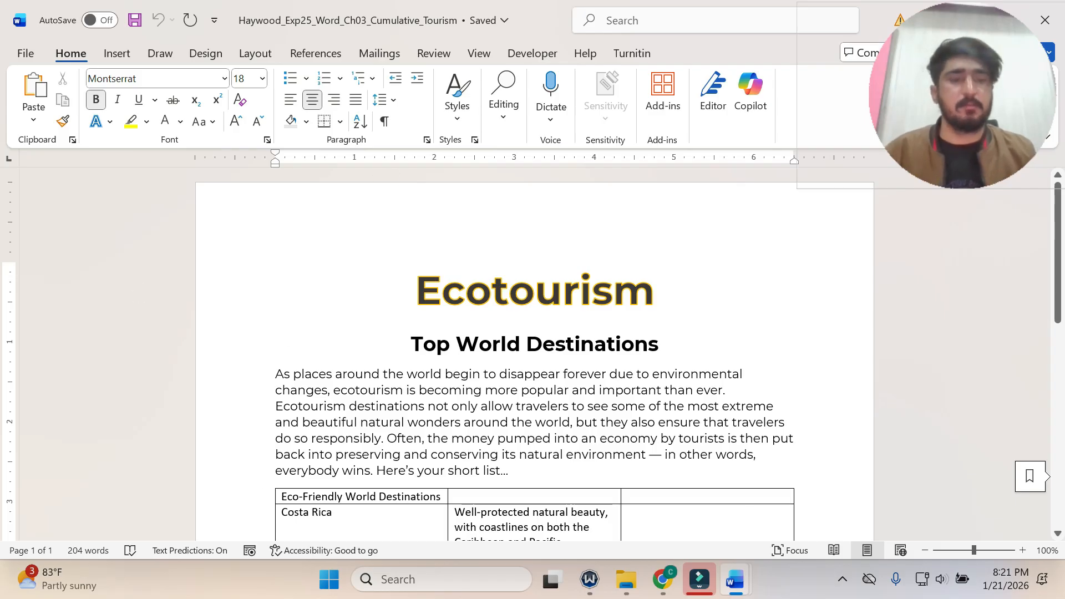
click(740, 570)
click(684, 511)
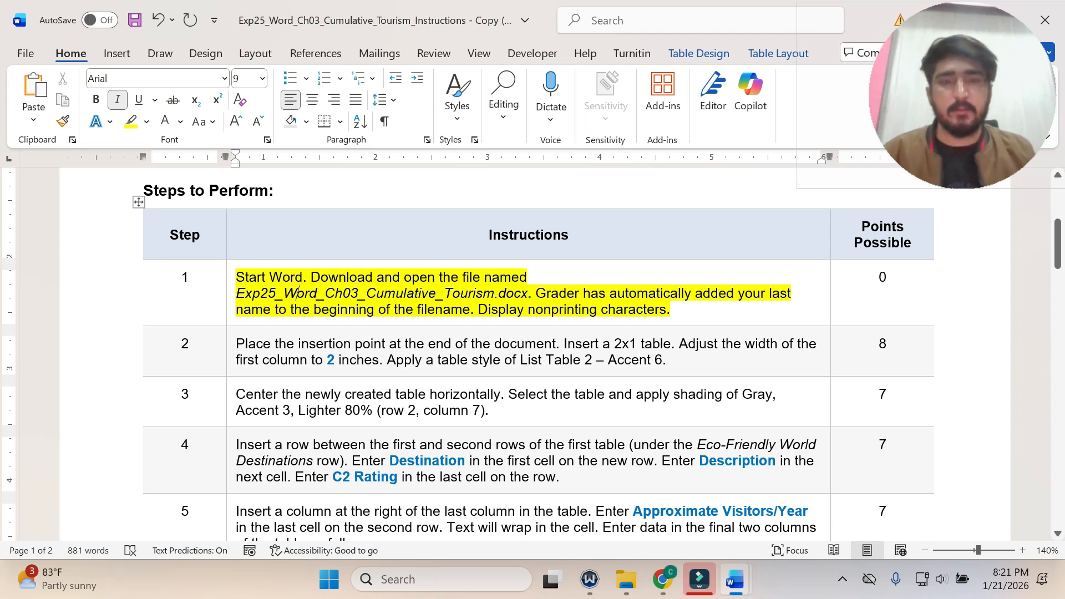
drag(478, 309, 666, 309)
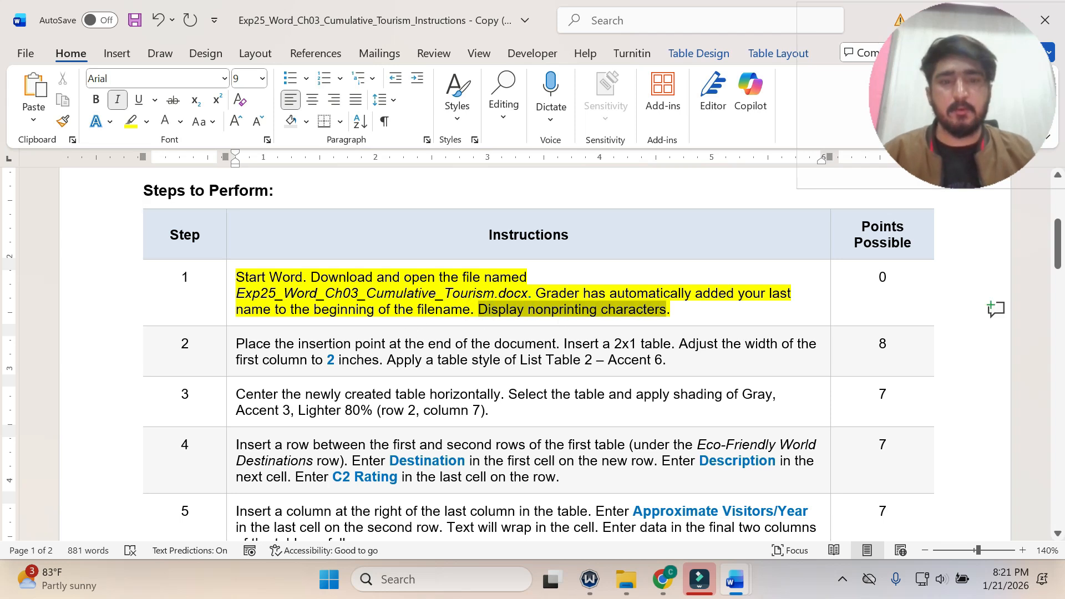
mouse_move(735, 576)
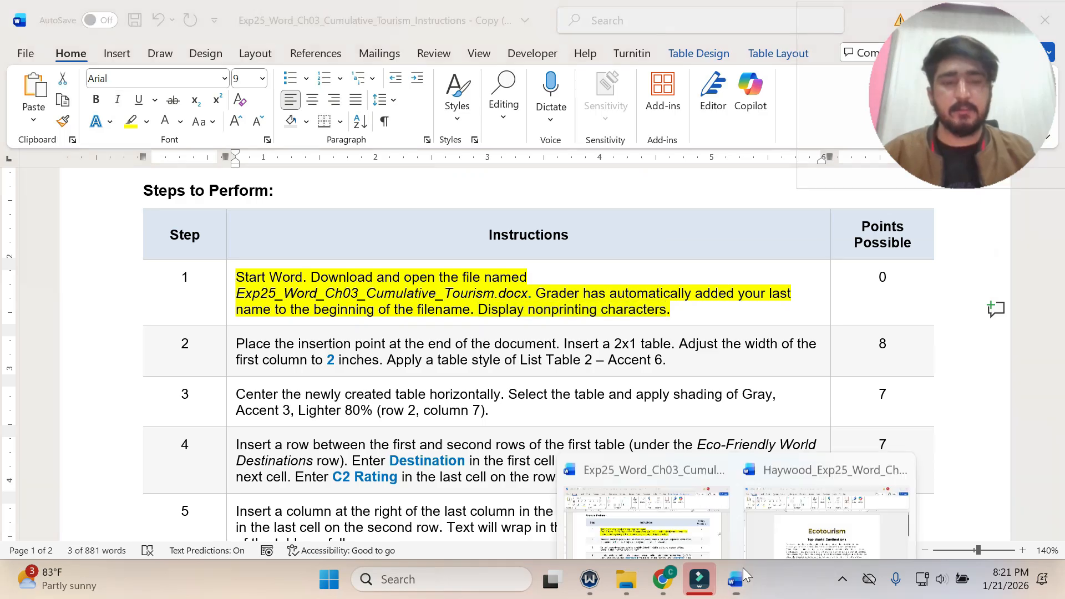
click(773, 516)
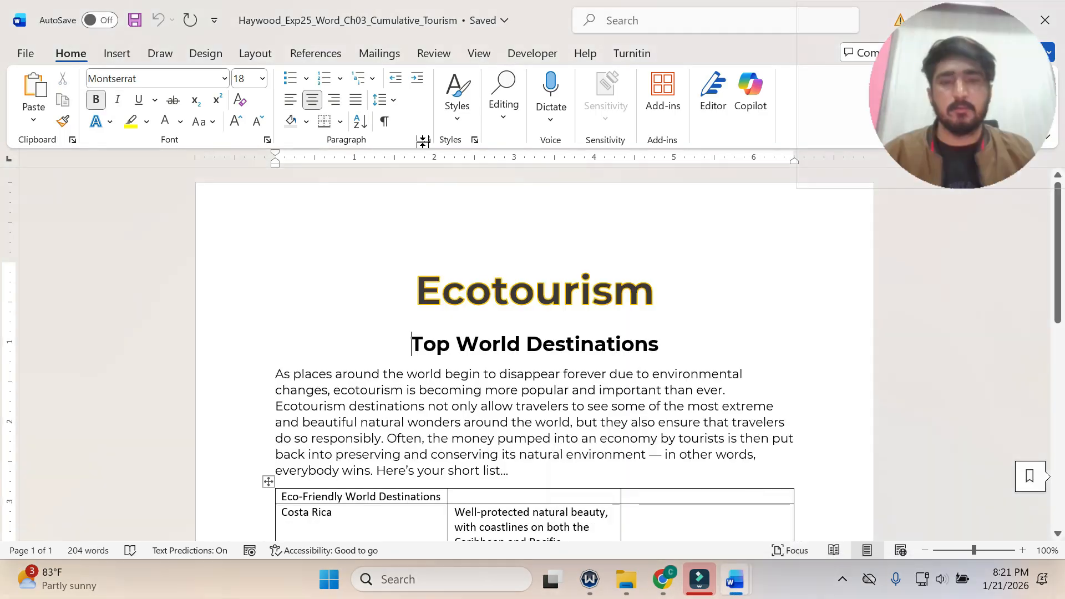
click(387, 125)
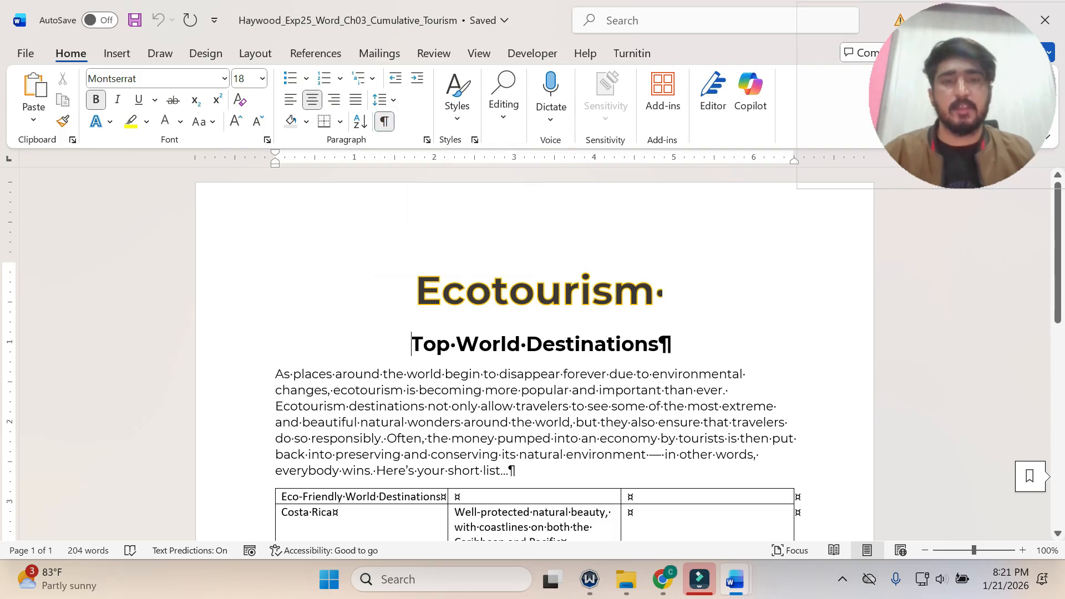
scroll(532, 354, down, 3)
scroll(532, 355, down, 8)
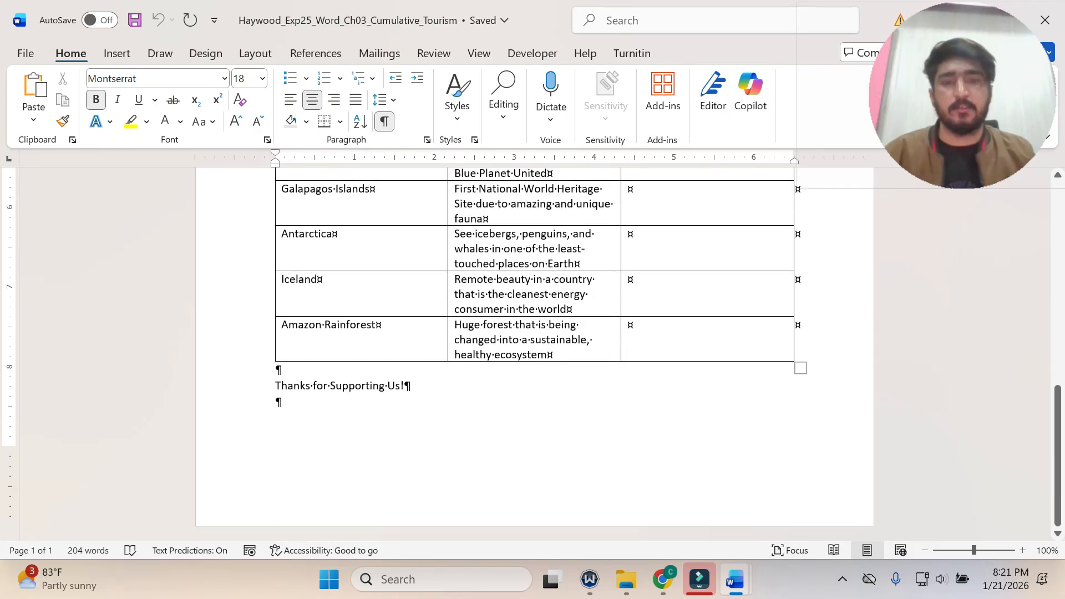
scroll(532, 355, up, 9)
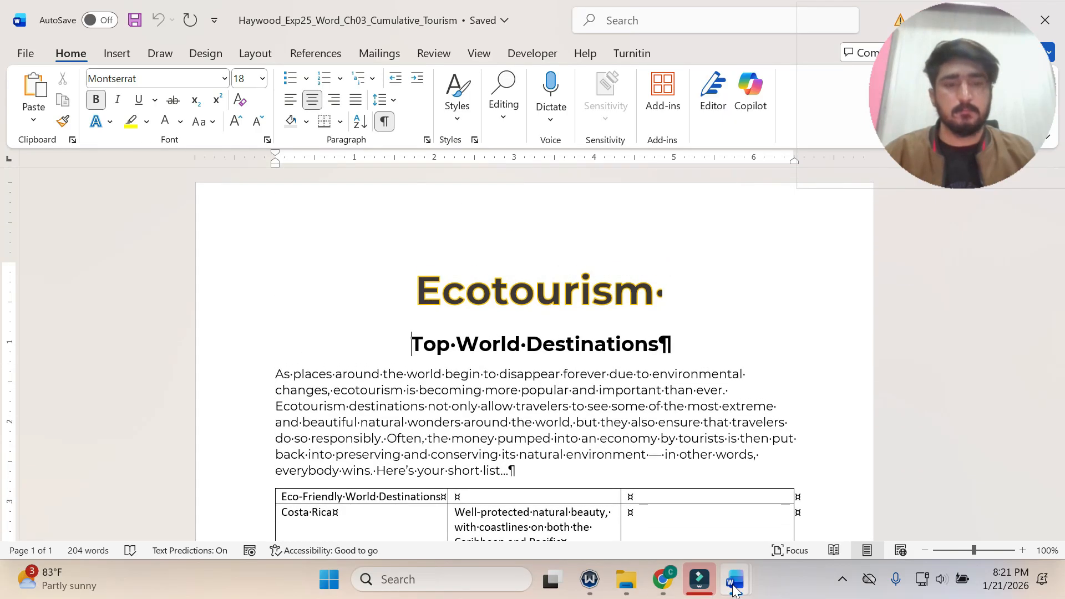
Return to the instructions document, undo the step 1 highlight and highlight the step 2 instruction in yellow.
mouse_move(735, 579)
click(687, 533)
key(ctrl+z)
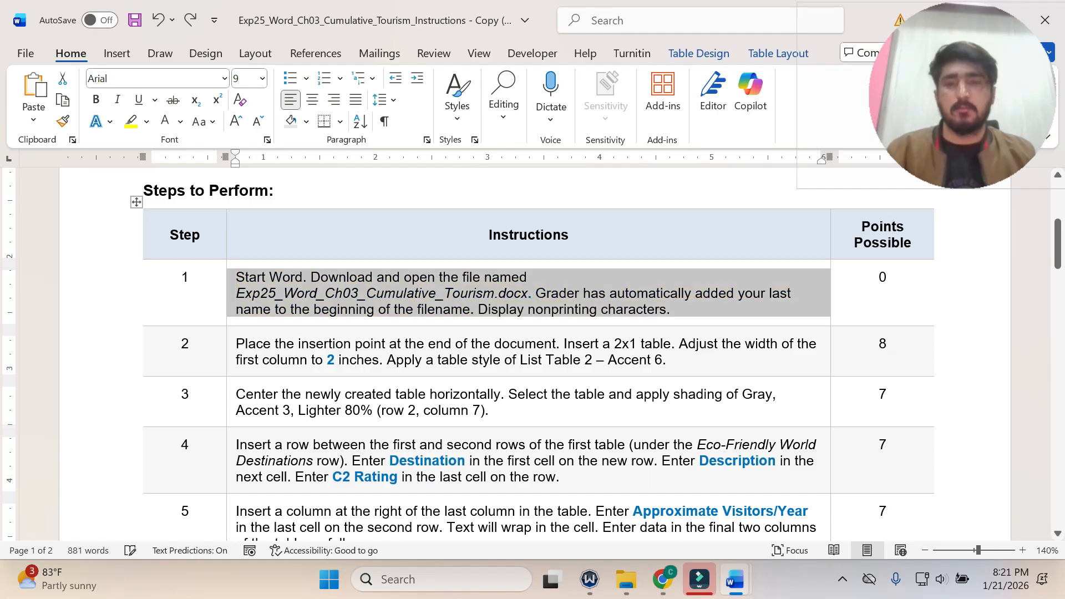
click(232, 348)
click(306, 318)
click(309, 347)
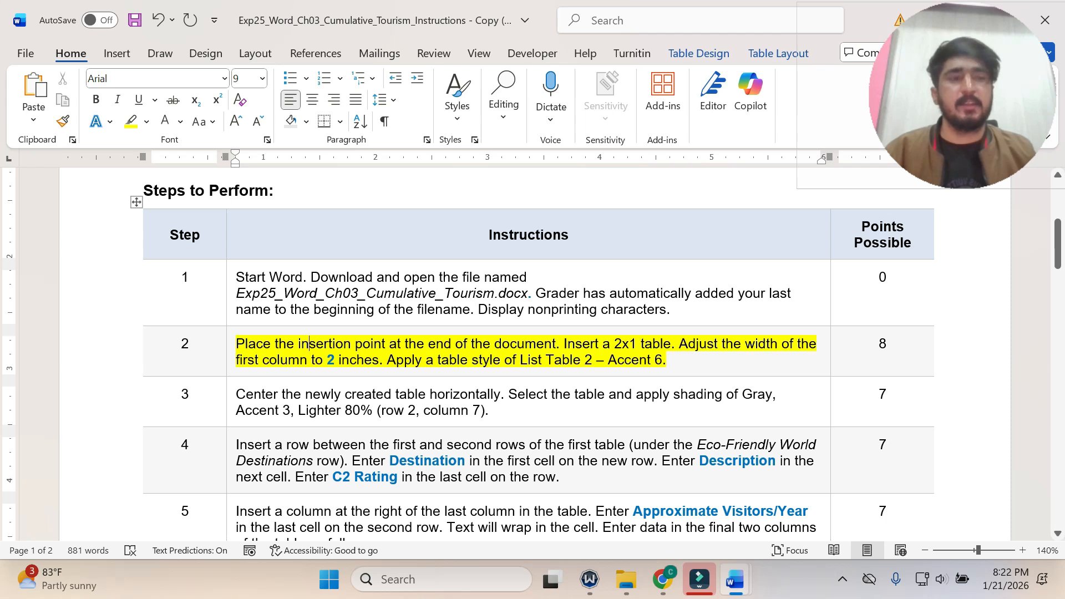
Insert a 2x1 table in the last empty paragraph of the Ecotourism flyer, below "Thanks for Supporting Us!".
mouse_move(735, 579)
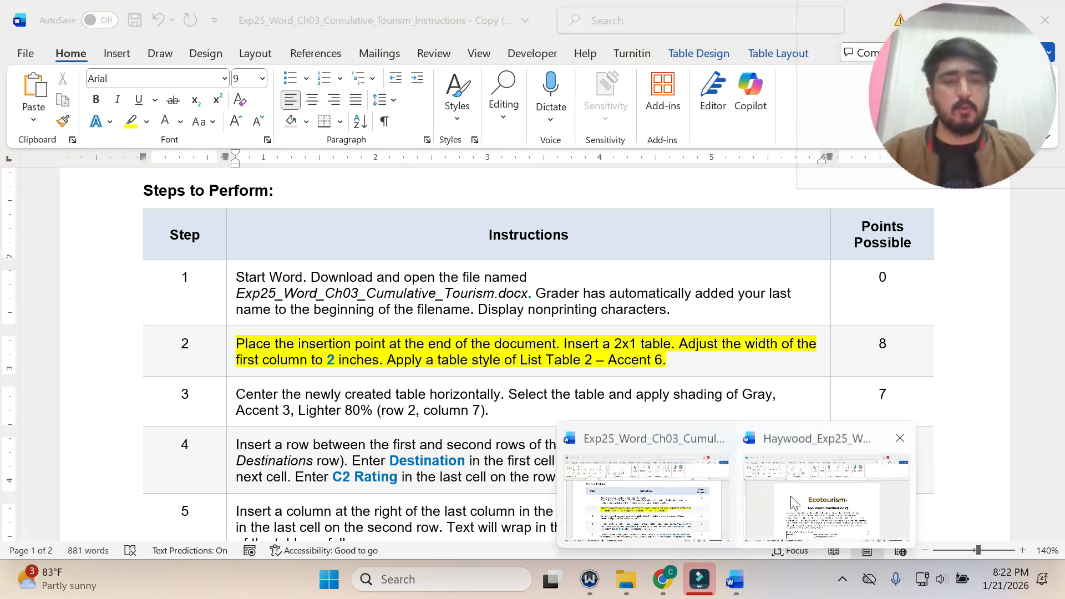
click(793, 503)
scroll(2, 344, down, 5)
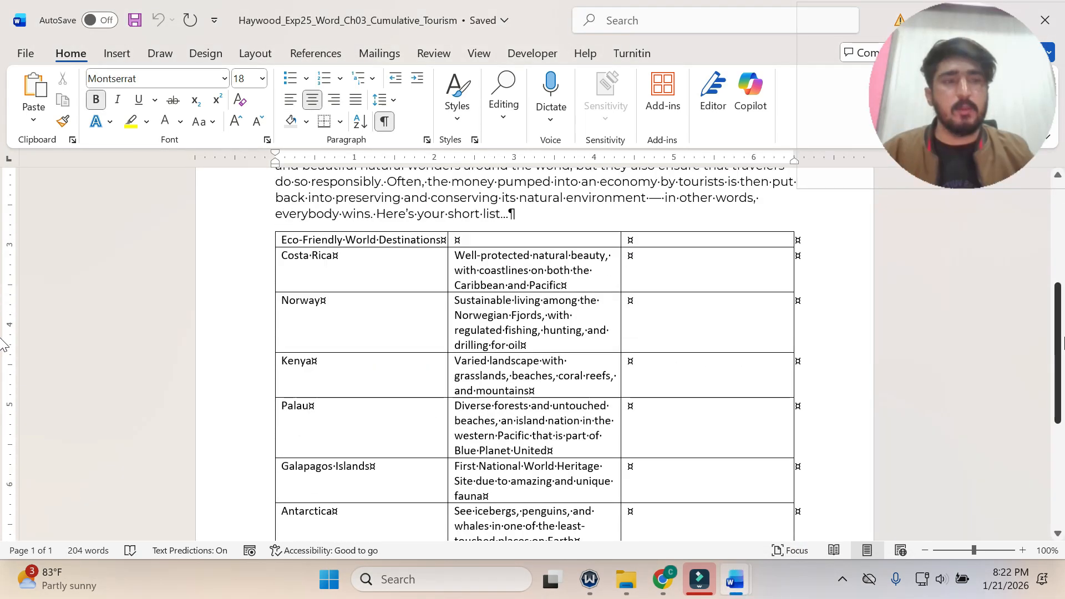
scroll(3, 344, down, 5)
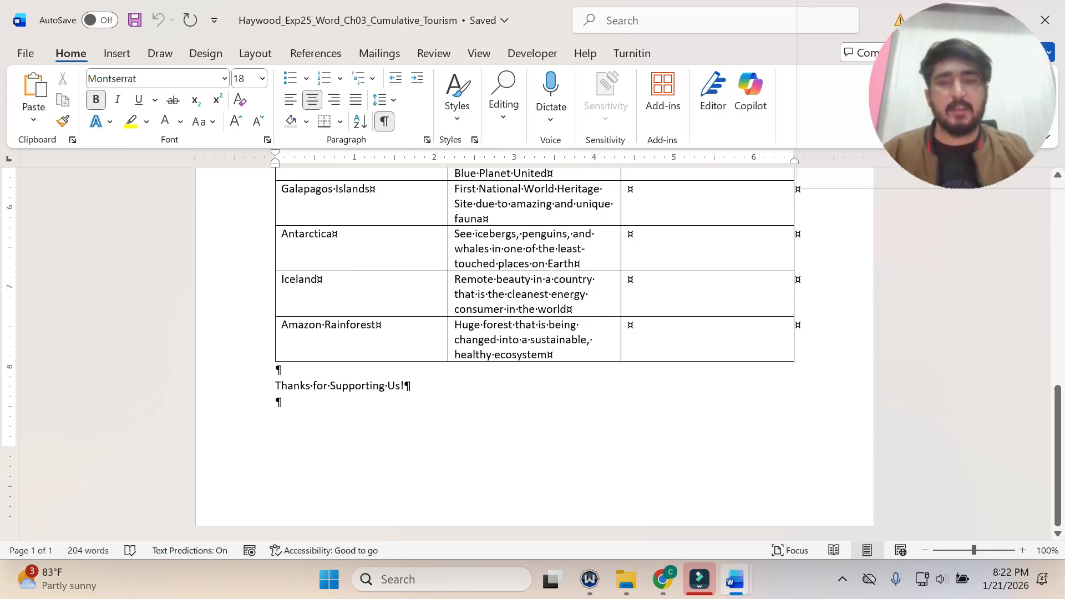
click(320, 399)
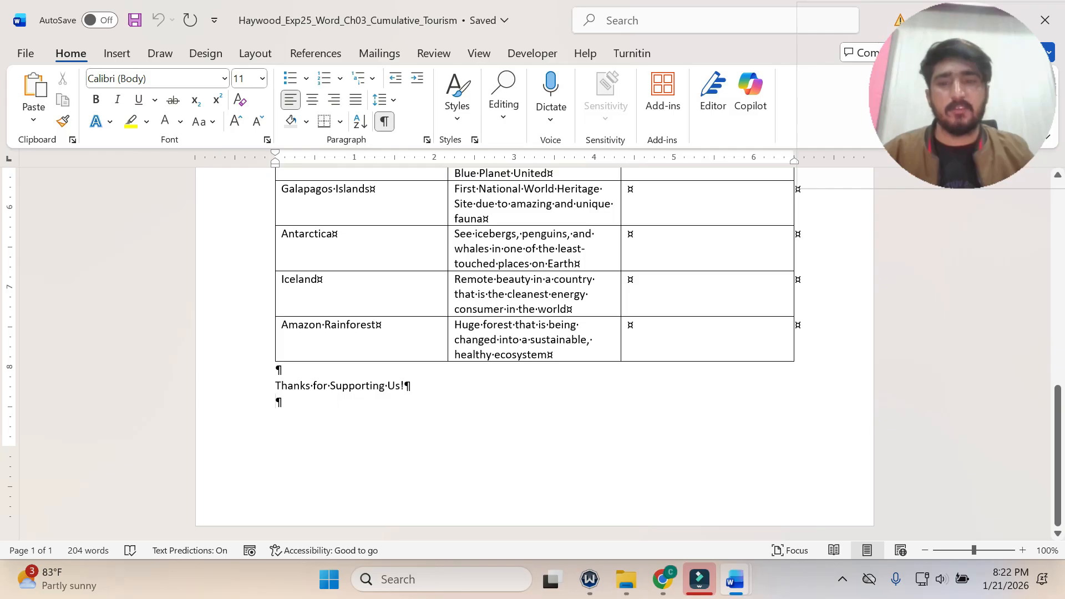
mouse_move(742, 580)
click(648, 485)
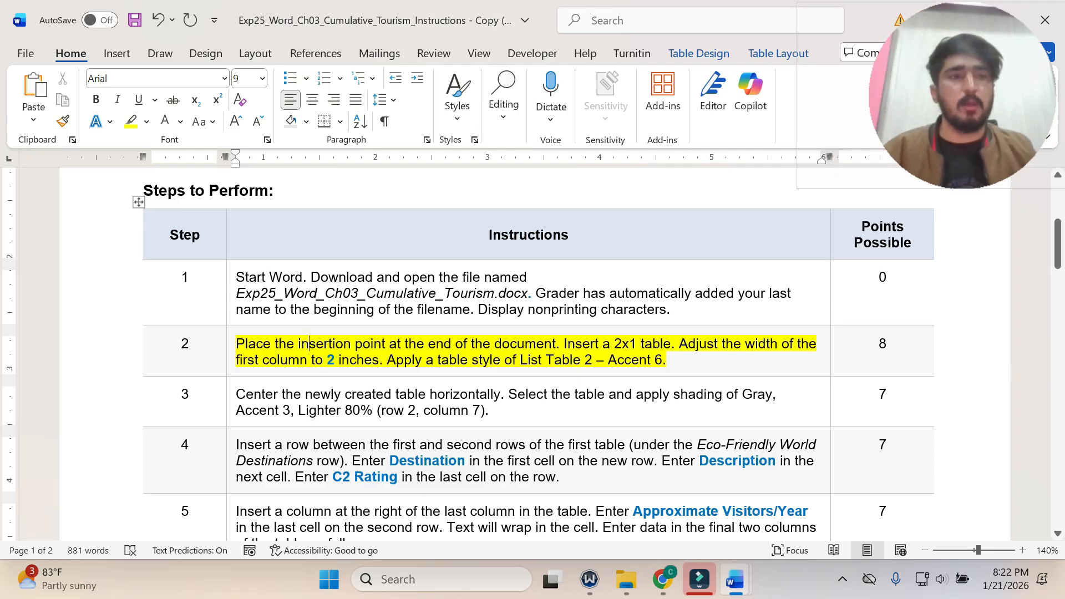
mouse_move(735, 579)
click(771, 521)
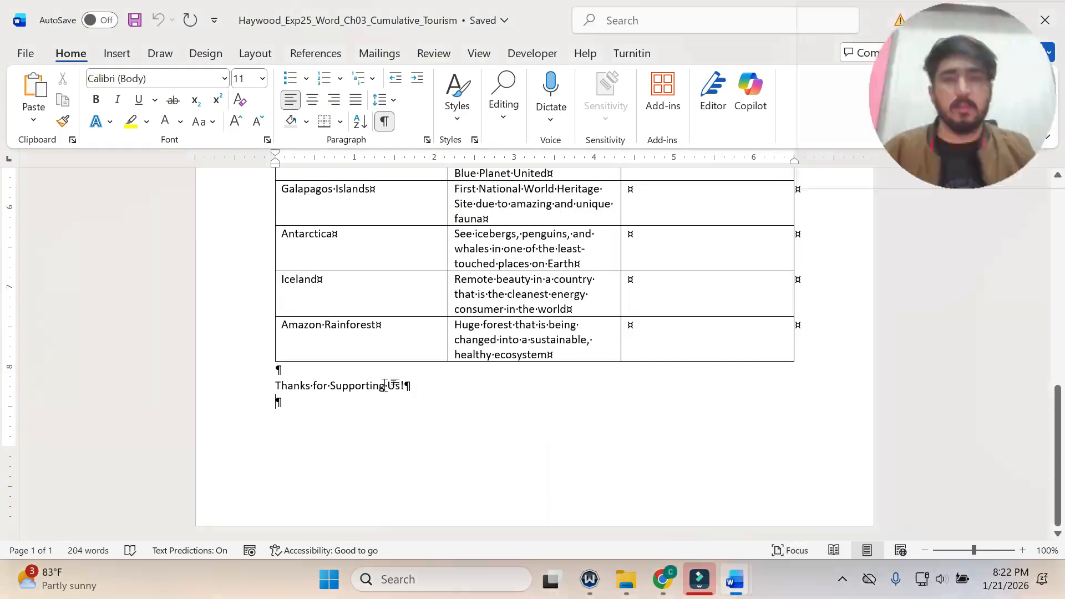
click(117, 54)
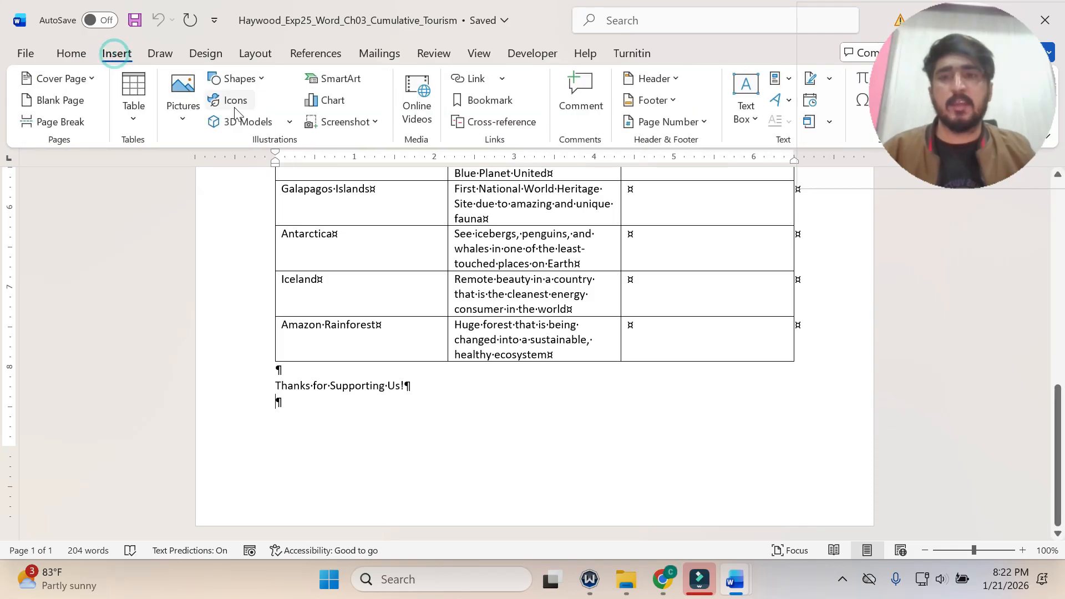
click(137, 123)
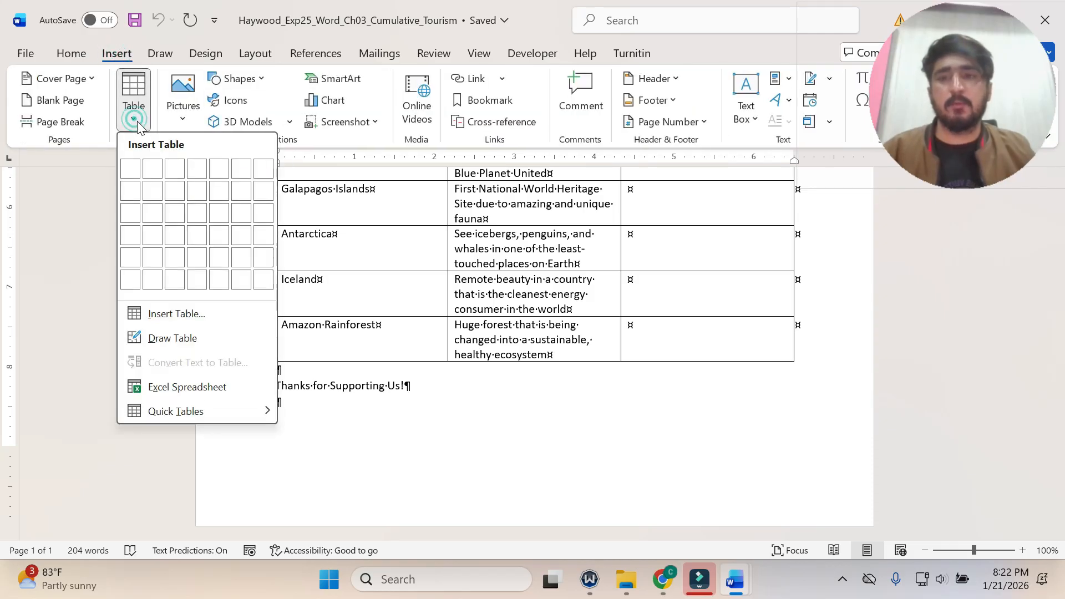
click(147, 177)
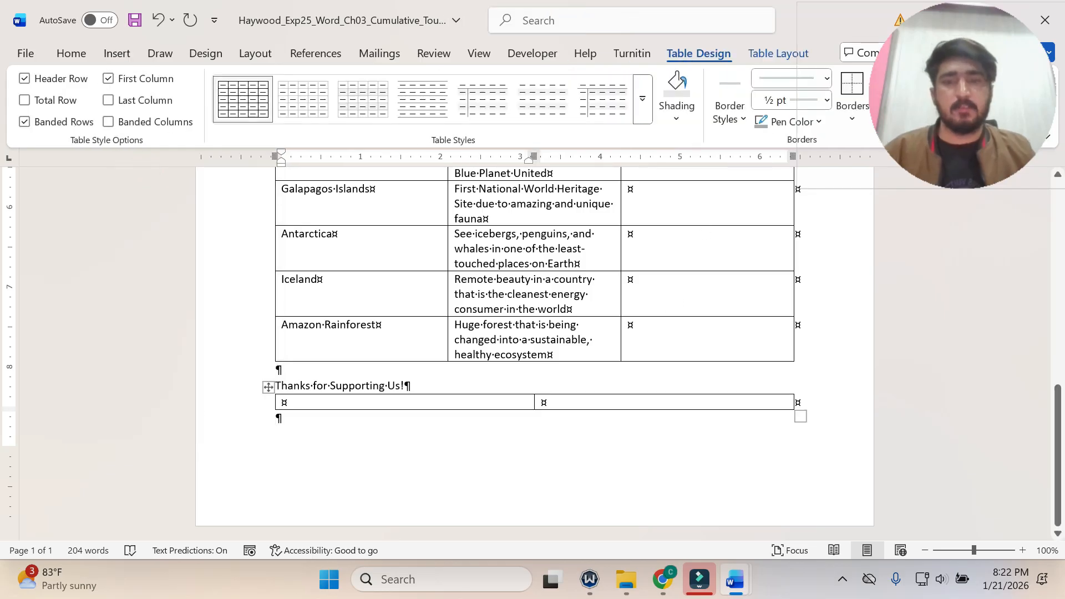
Select the whole new table below "Thanks for Supporting Us!" and set its column width to 2.1 inches.
mouse_move(734, 579)
click(660, 482)
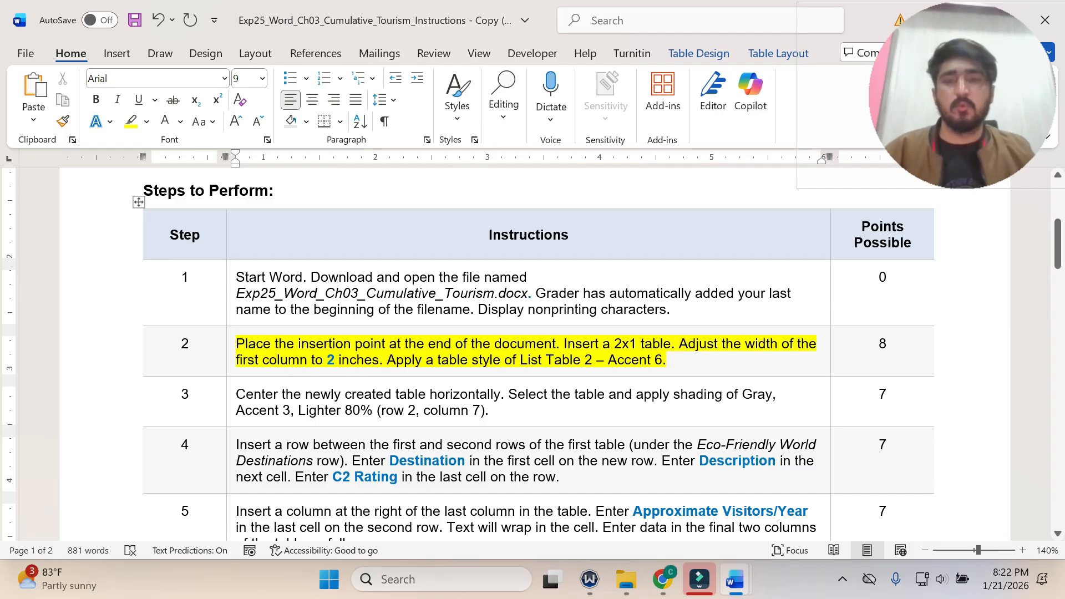
click(737, 580)
click(792, 534)
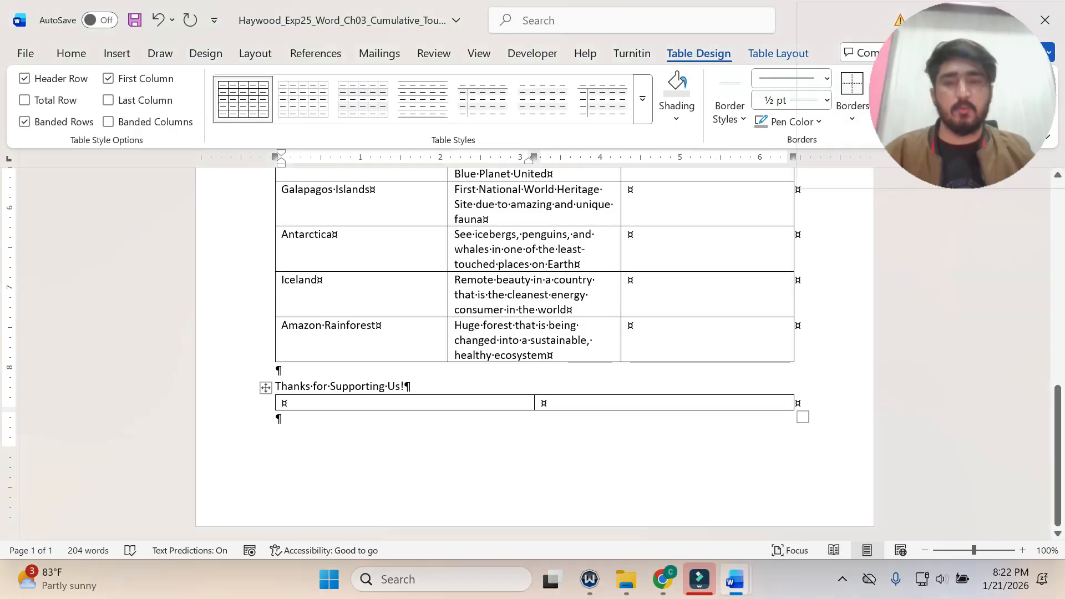
click(266, 387)
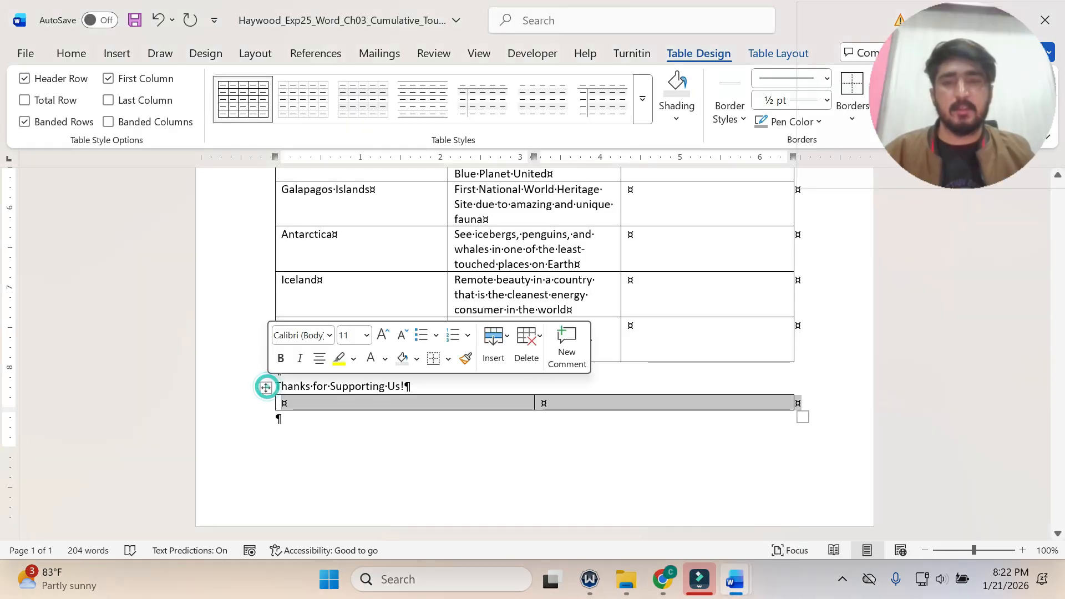
click(768, 54)
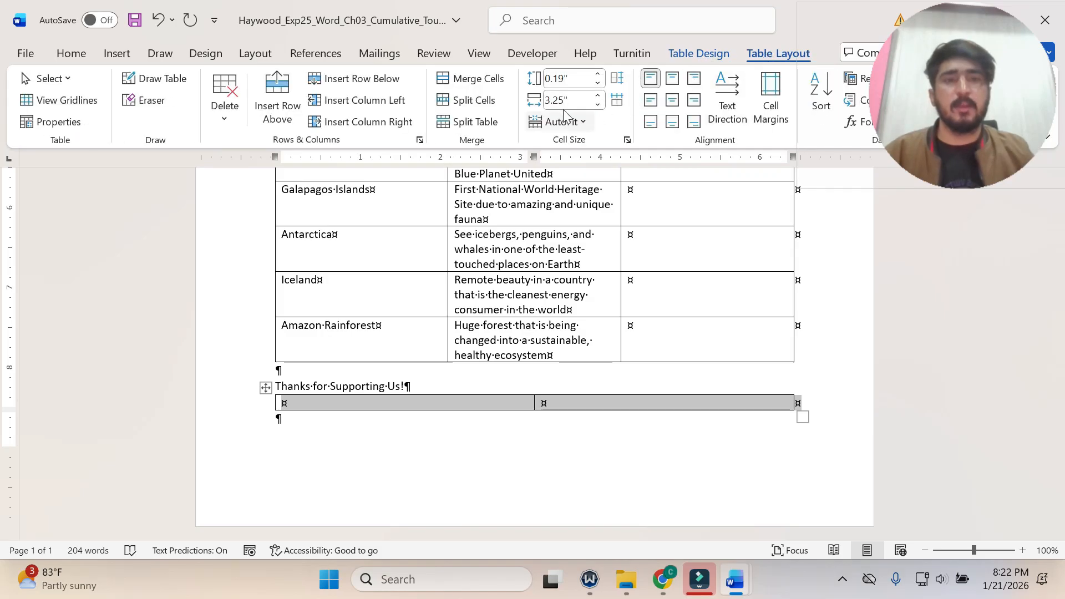
mouse_move(736, 583)
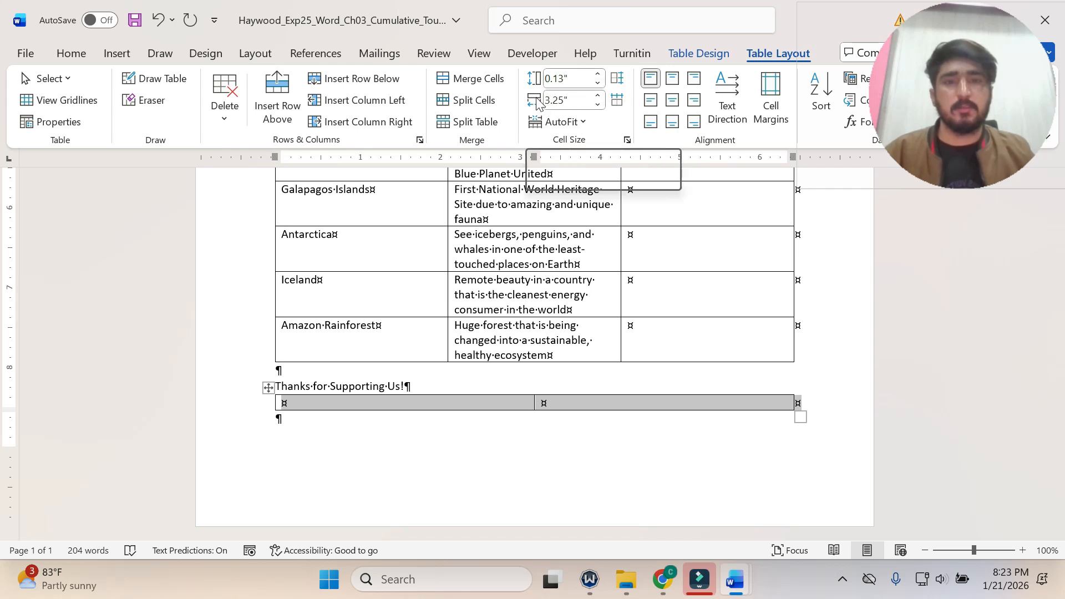
click(598, 104)
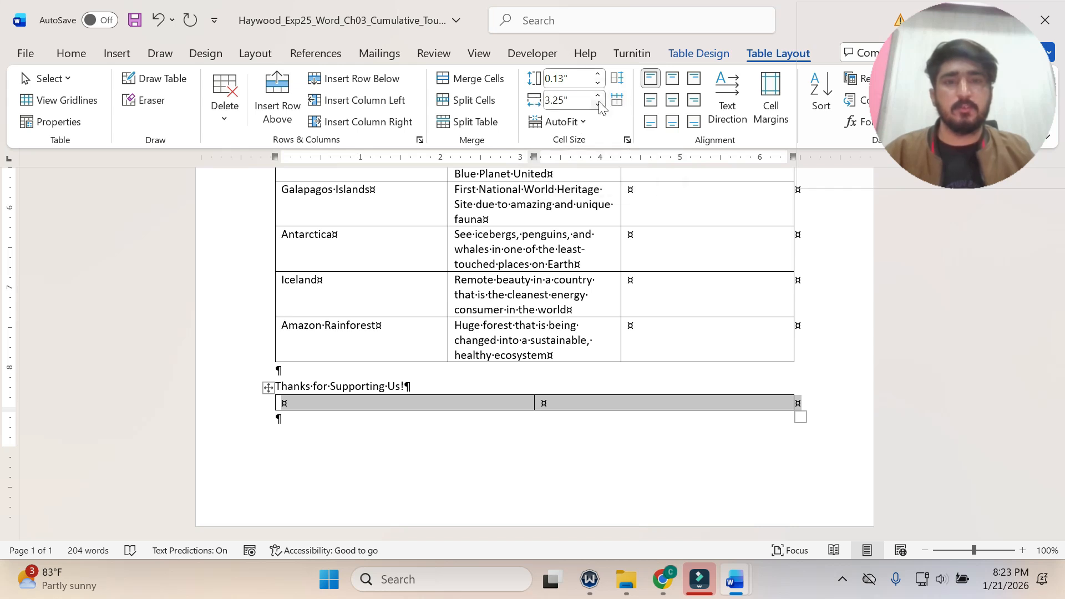
click(598, 104)
click(598, 105)
click(598, 105)
click(598, 104)
click(598, 104)
click(598, 104)
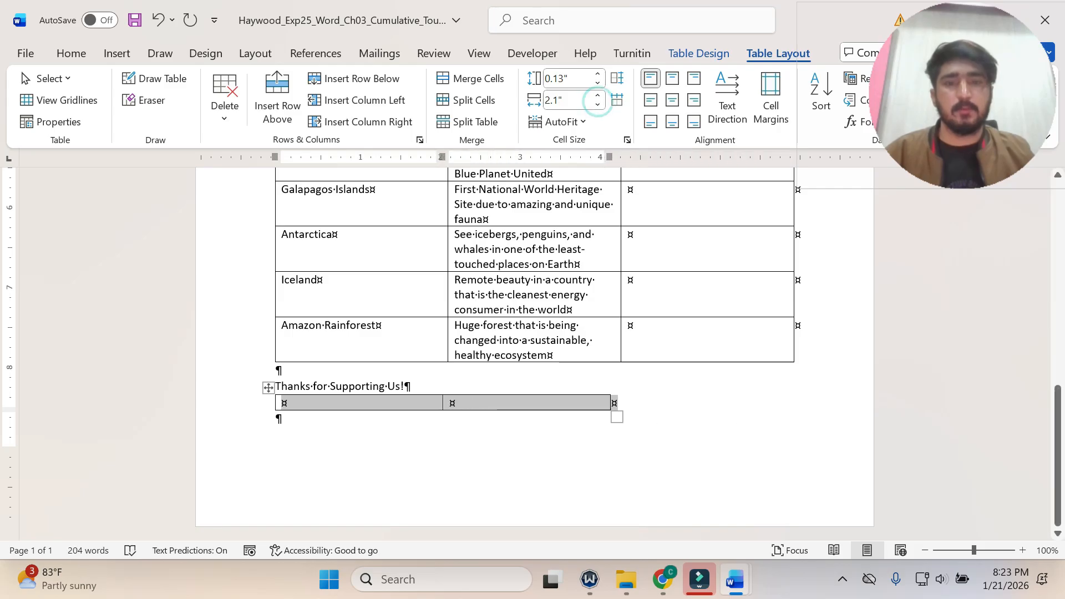
Check the step 2 instruction, then apply the List Table 2 - Accent 6 style to the flyer table below "Thanks for Supporting Us!".
click(733, 579)
click(654, 502)
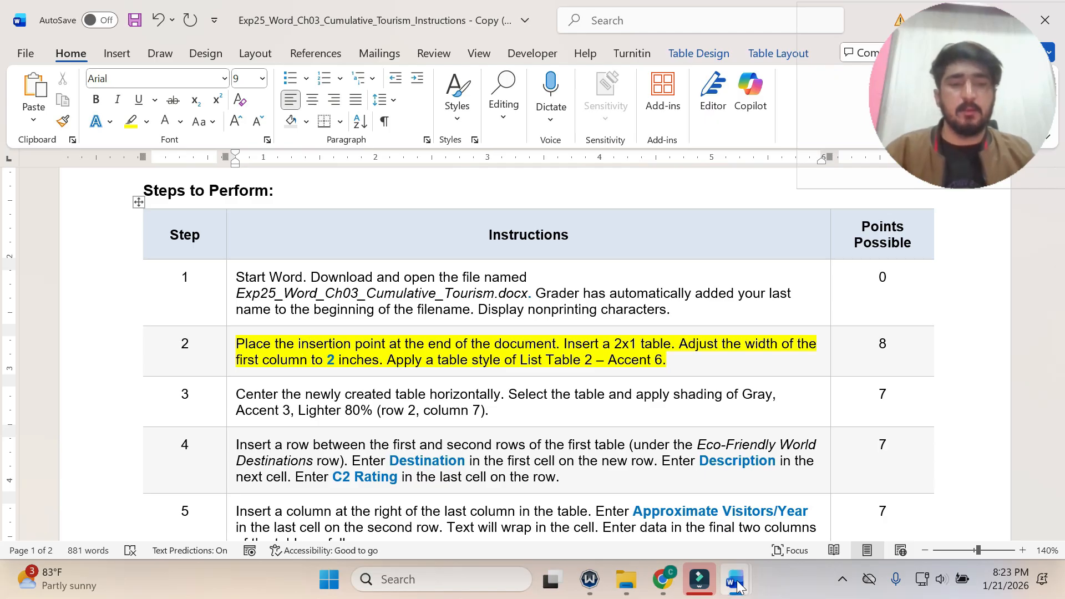
mouse_move(735, 579)
click(915, 527)
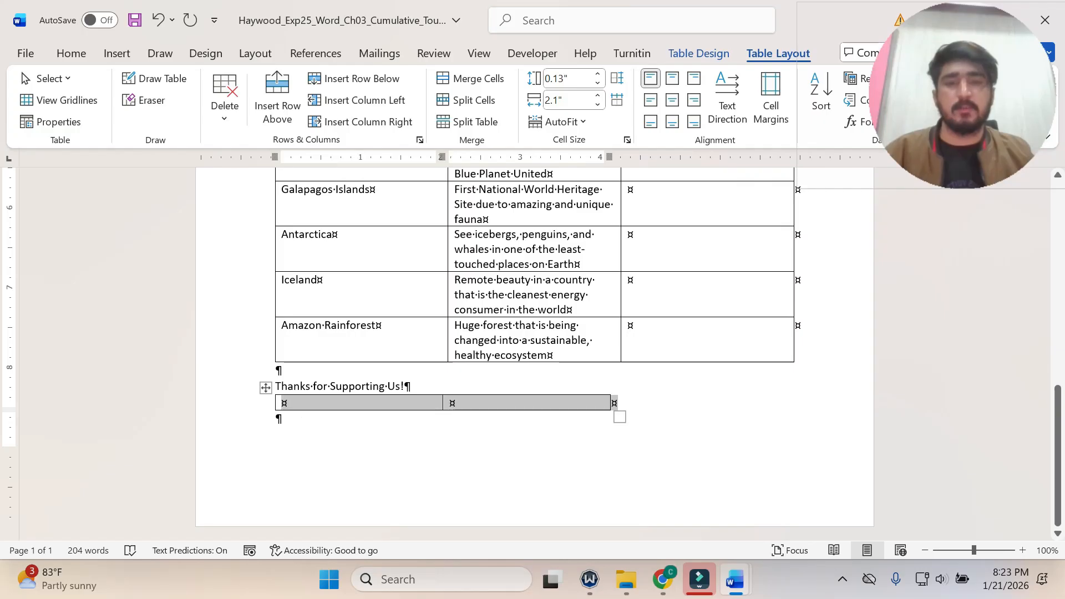
mouse_move(731, 585)
mouse_move(667, 539)
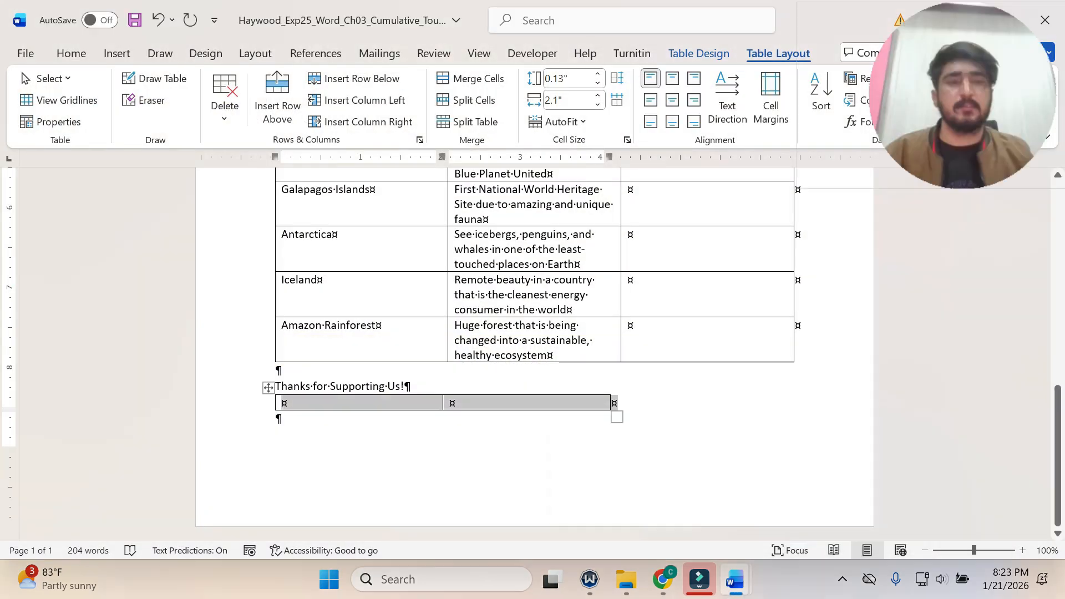
click(705, 54)
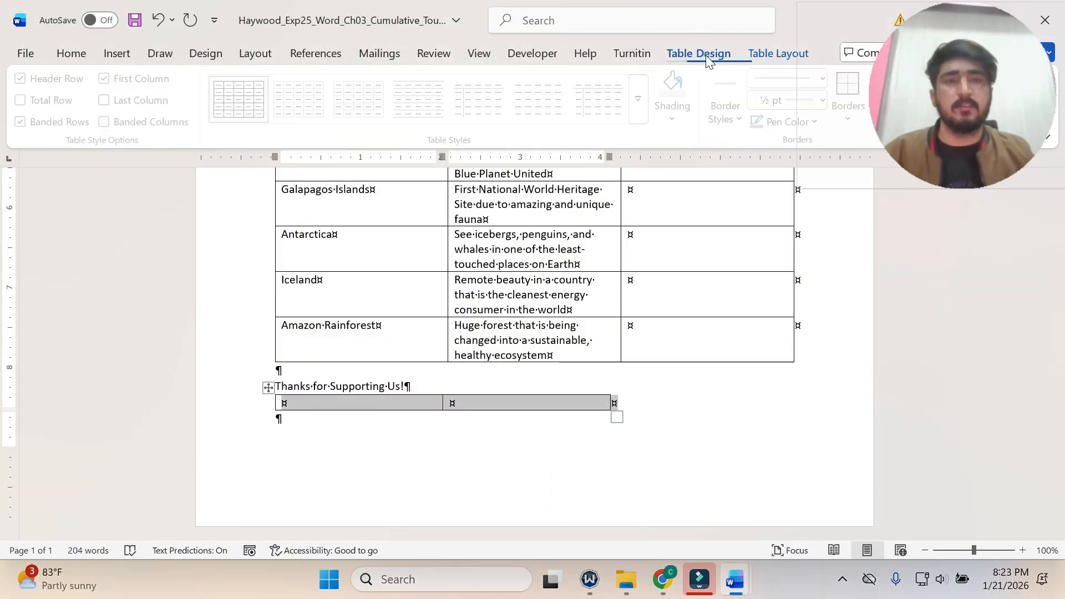
click(644, 108)
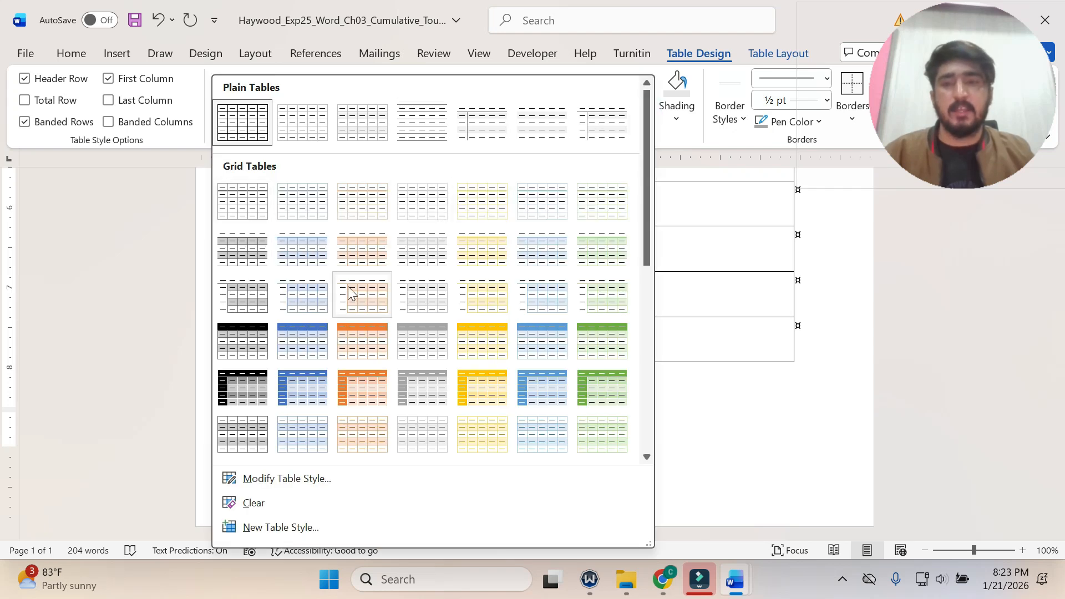
scroll(347, 290, down, 5)
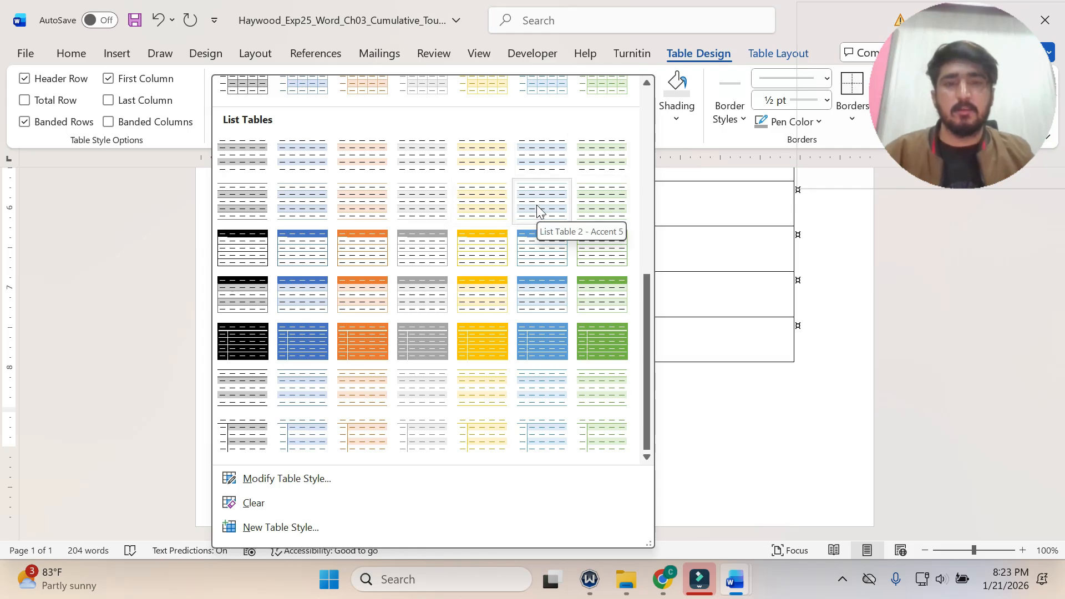
click(612, 204)
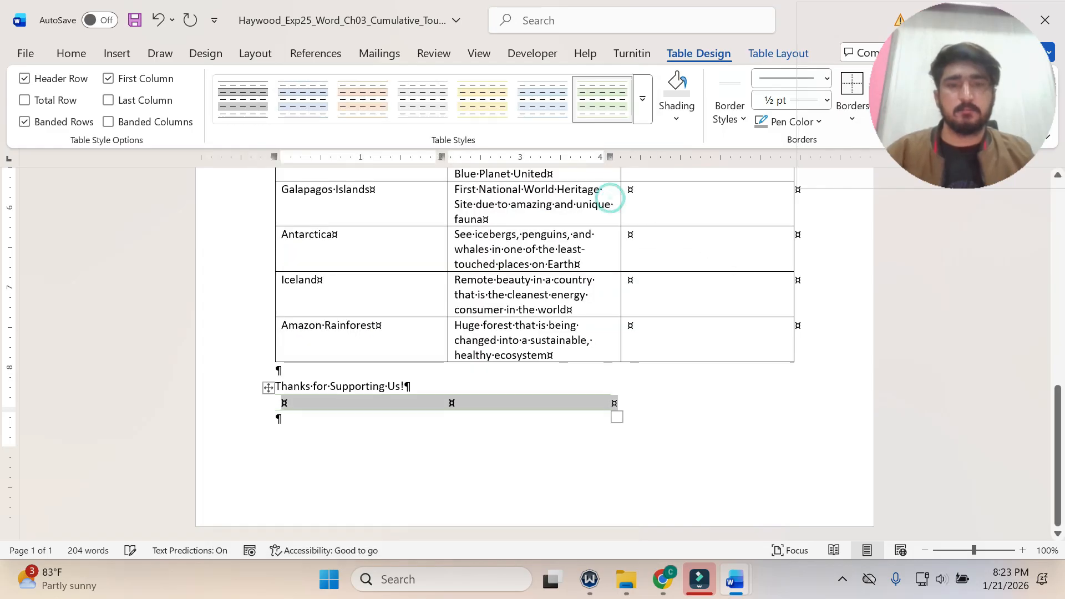
Return to the instructions document, undo the step 2 highlight and highlight the step 3 instruction in yellow.
click(735, 580)
click(719, 553)
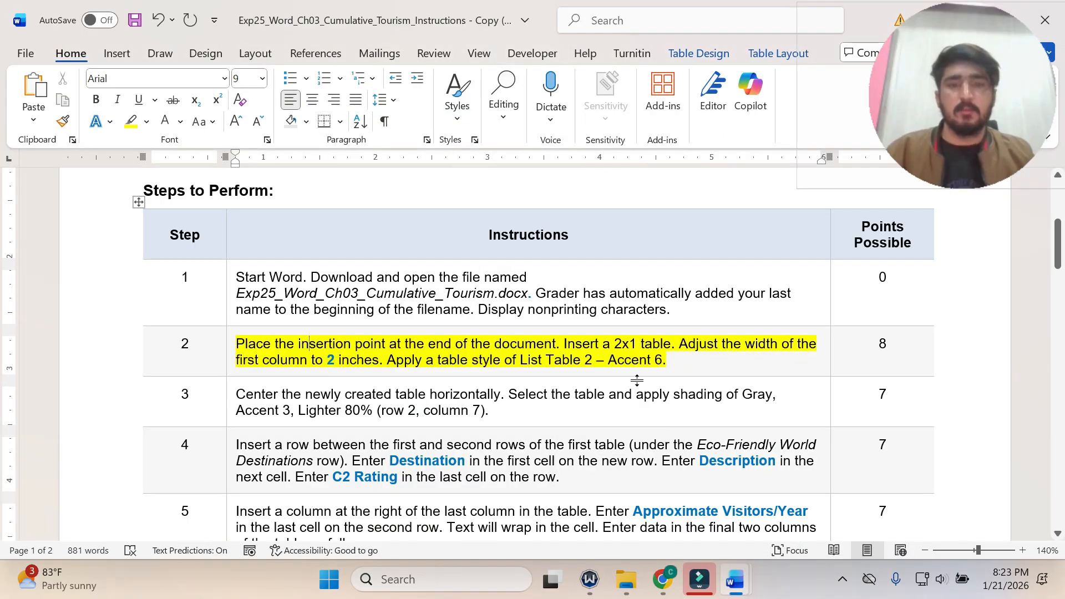
text(z)
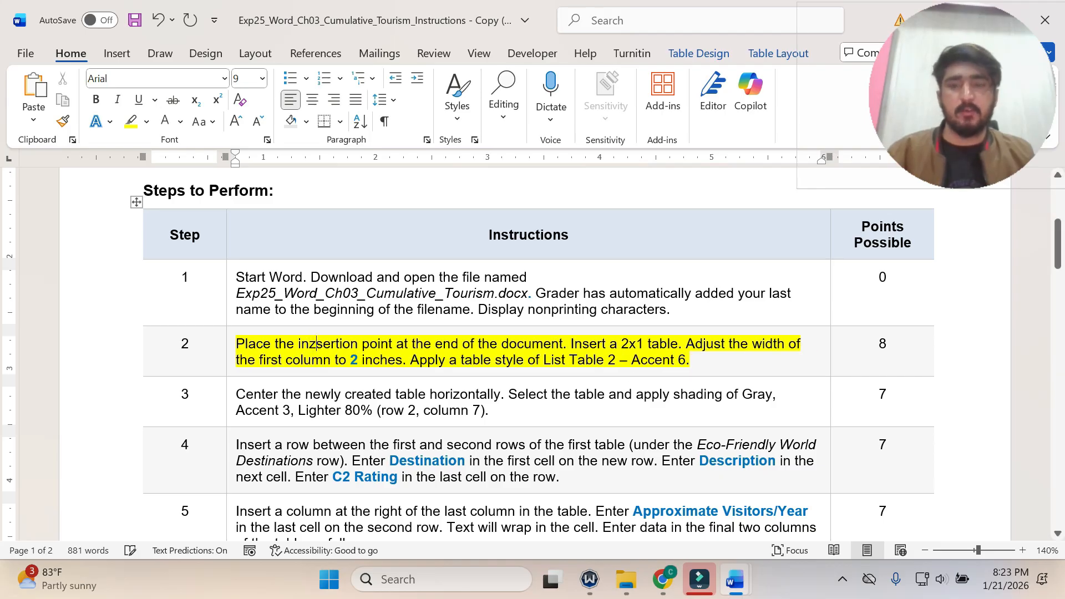
key(ctrl+z)
key(ctrl+z)
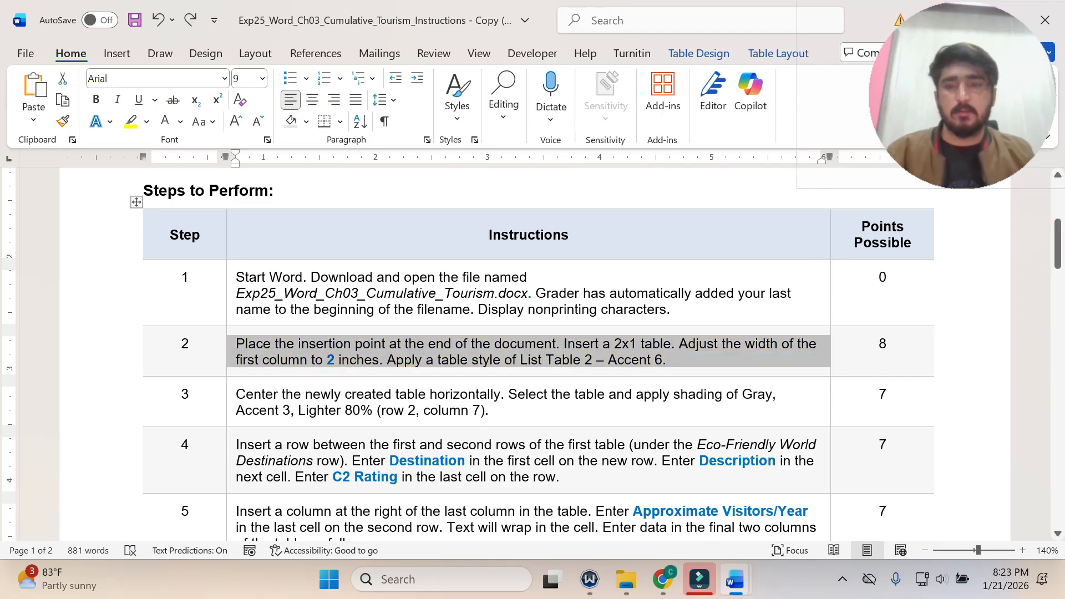
click(232, 404)
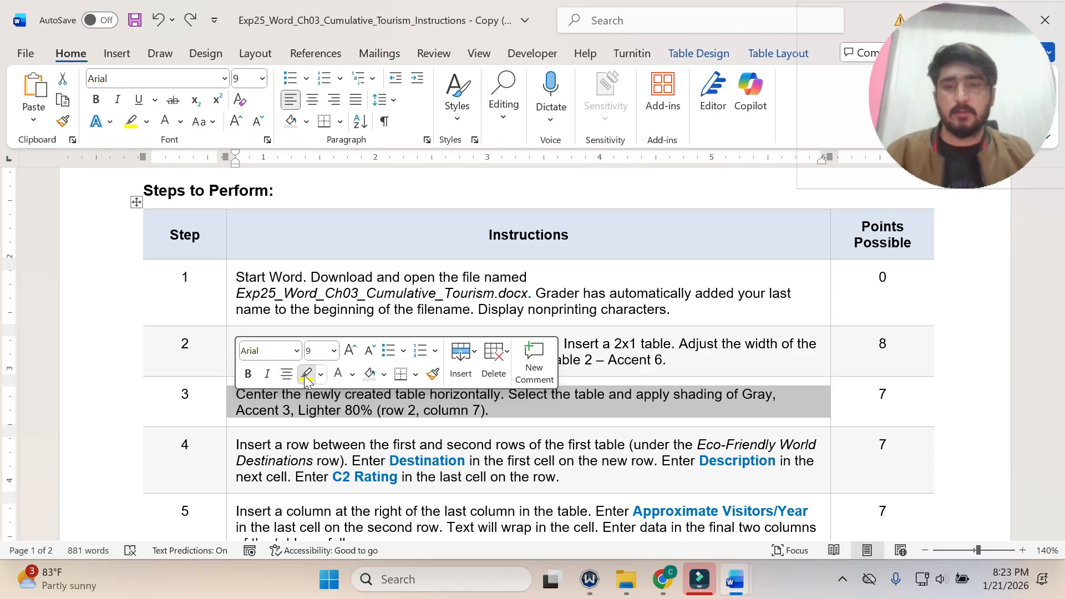
click(309, 374)
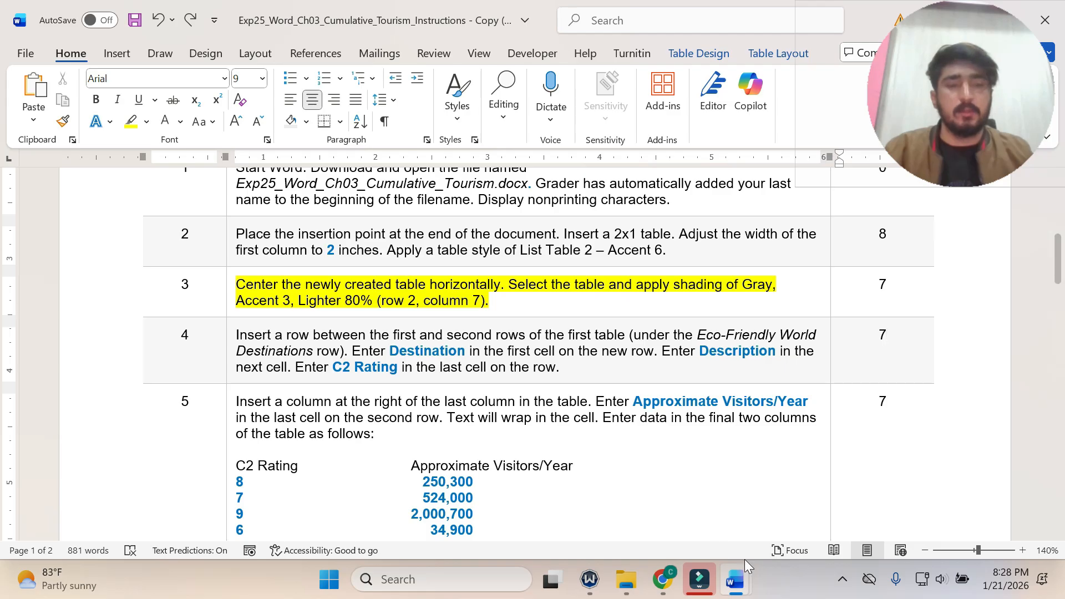
Switch to the Ecotourism flyer and center the selected table below "Thanks for Supporting Us!" horizontally.
click(745, 576)
click(766, 529)
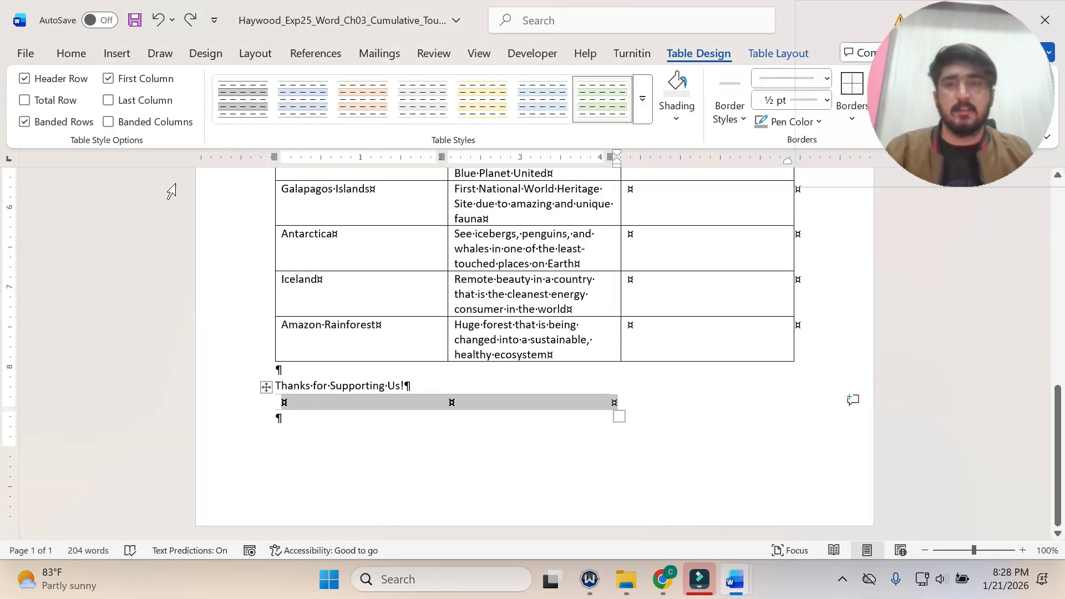
click(77, 58)
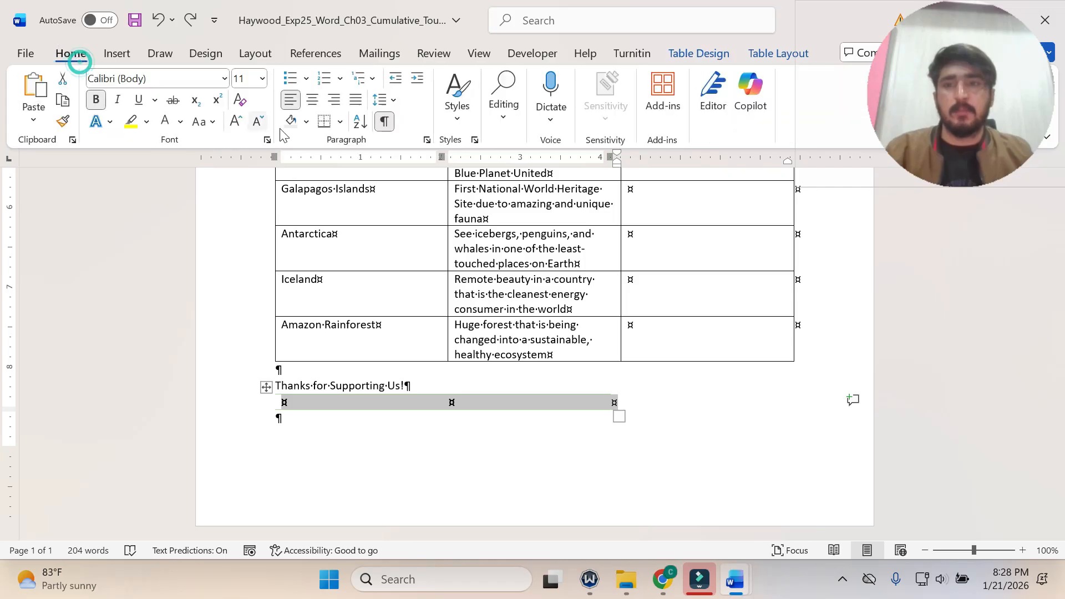
click(313, 100)
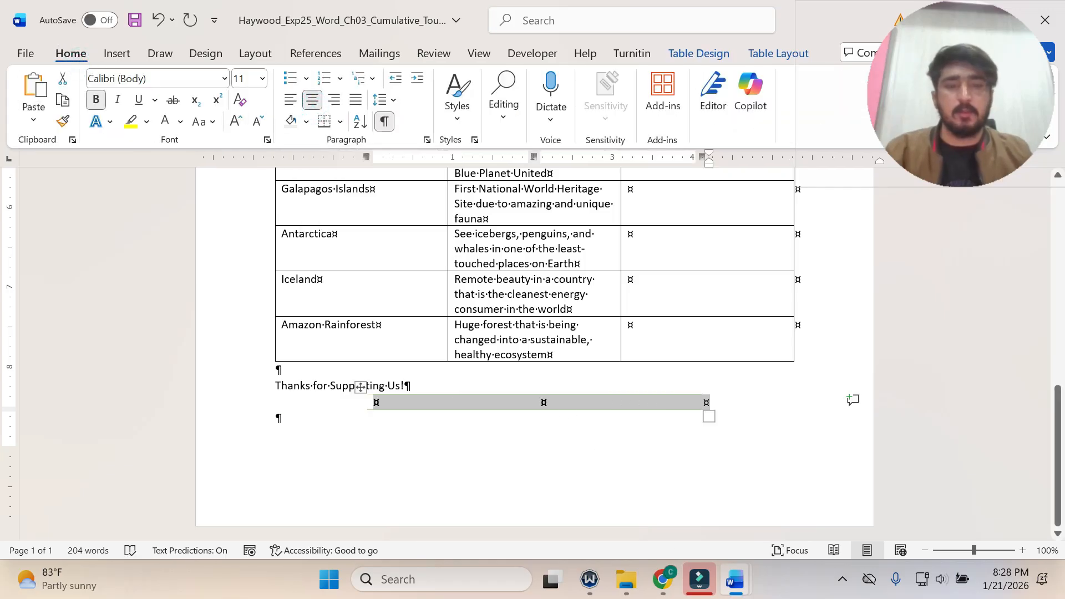
Recheck the step 3 instruction and shade the flyer table below "Thanks for Supporting Us!" with Gray, Accent 3, Lighter 80%.
click(734, 579)
click(694, 527)
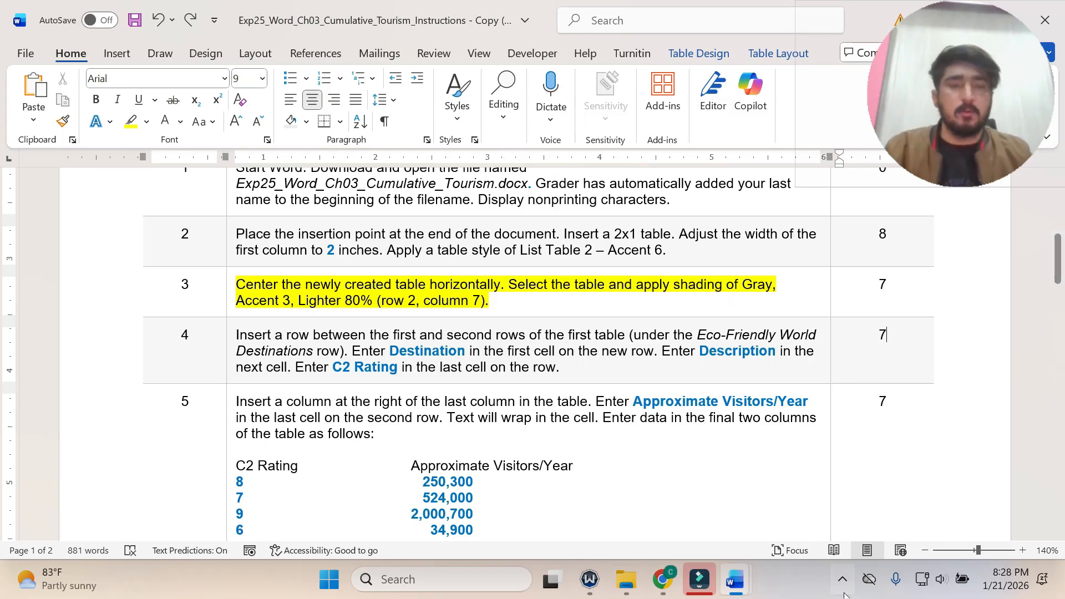
mouse_move(753, 592)
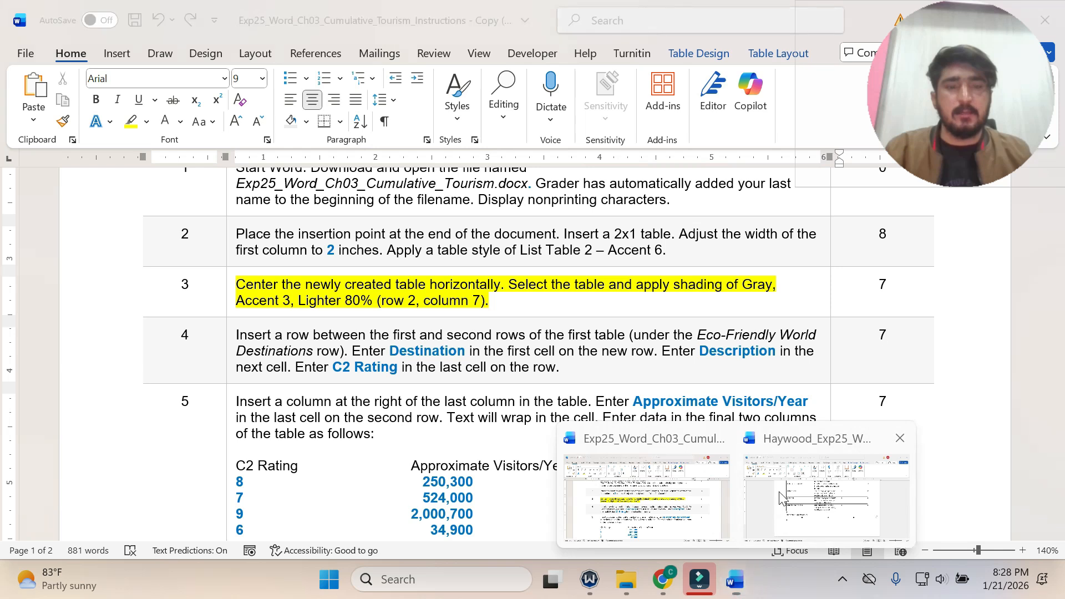
click(888, 532)
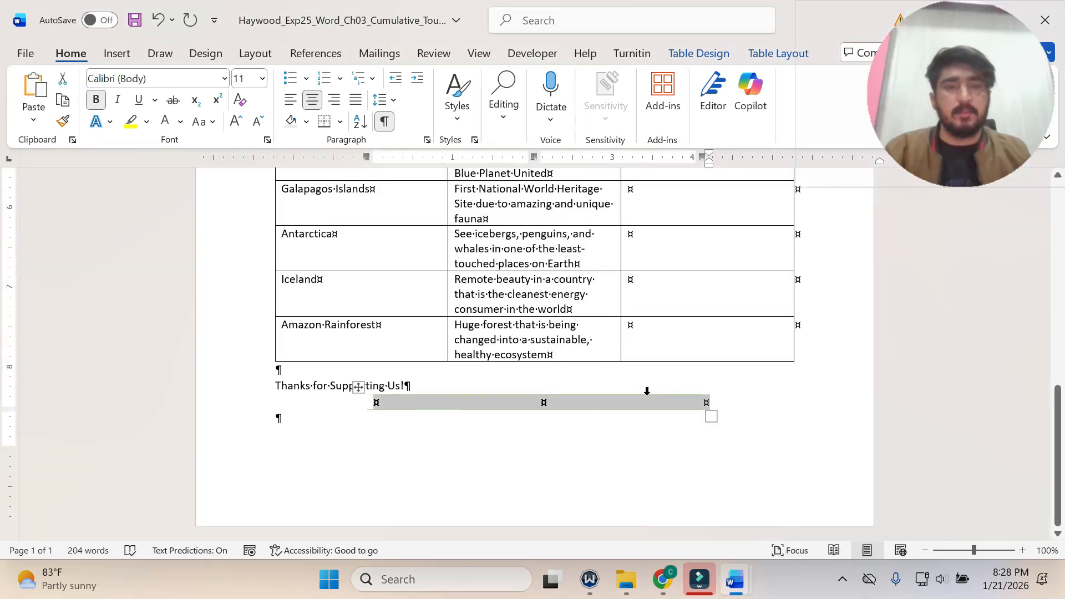
click(698, 53)
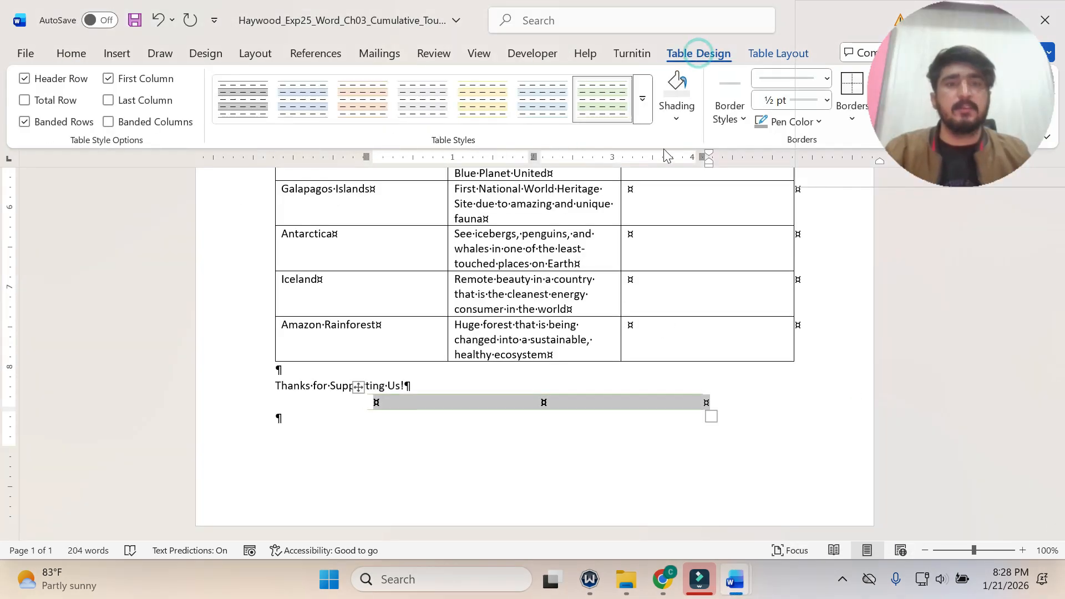
click(676, 124)
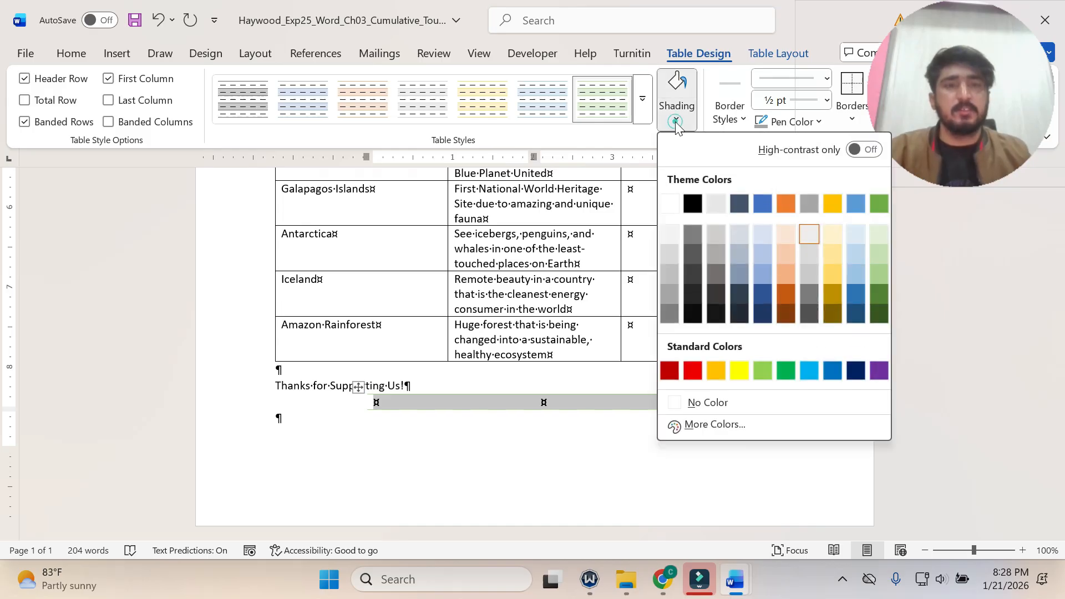
click(809, 232)
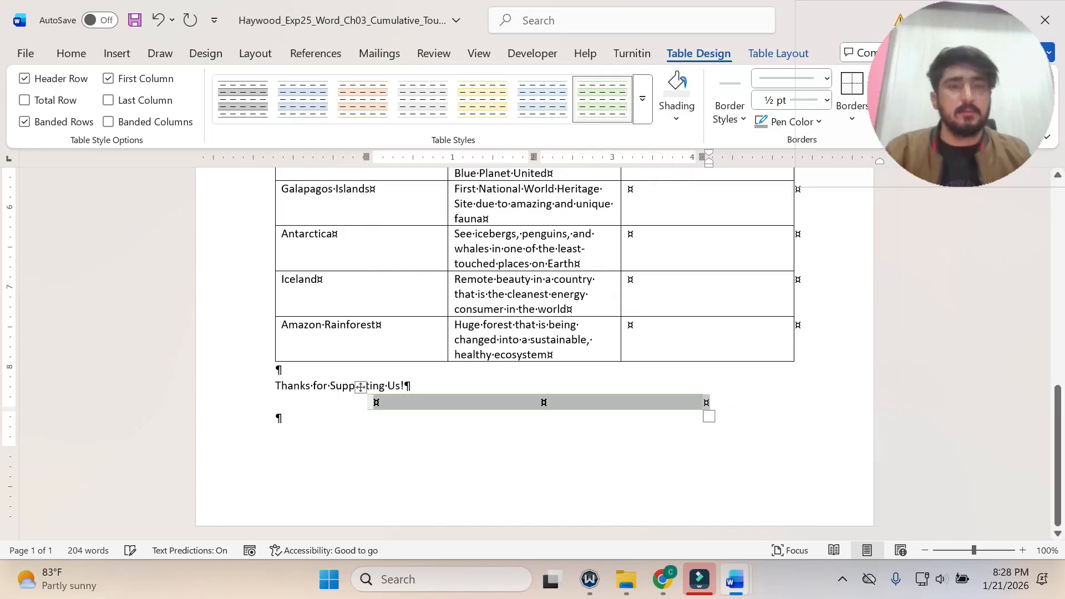
Return to the instructions document, undo the step 3 highlight and highlight the step 4 instruction in yellow.
mouse_move(735, 577)
click(643, 488)
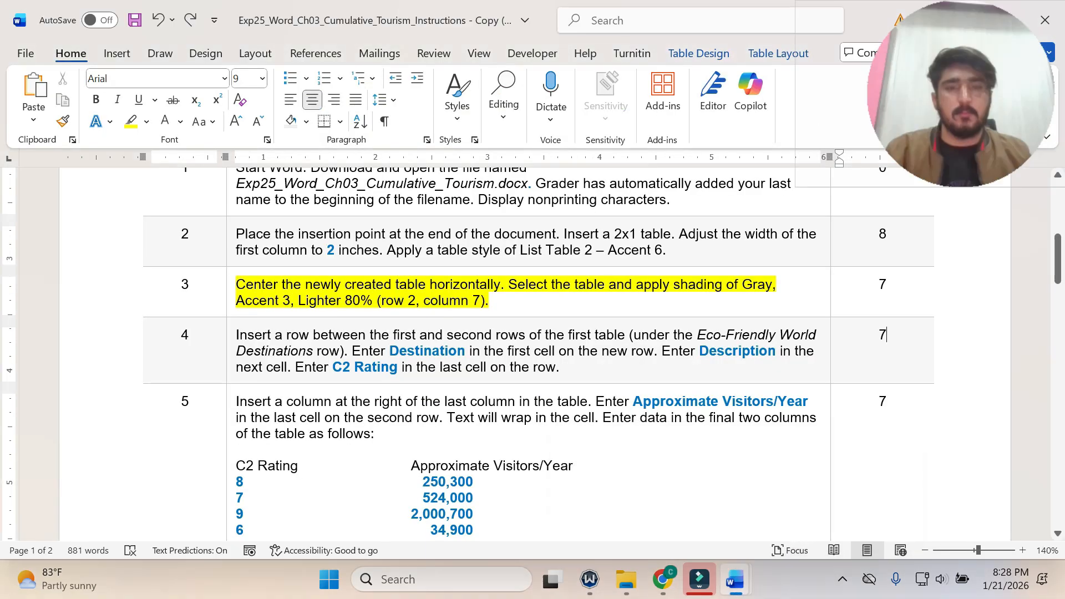
key(ctrl+z)
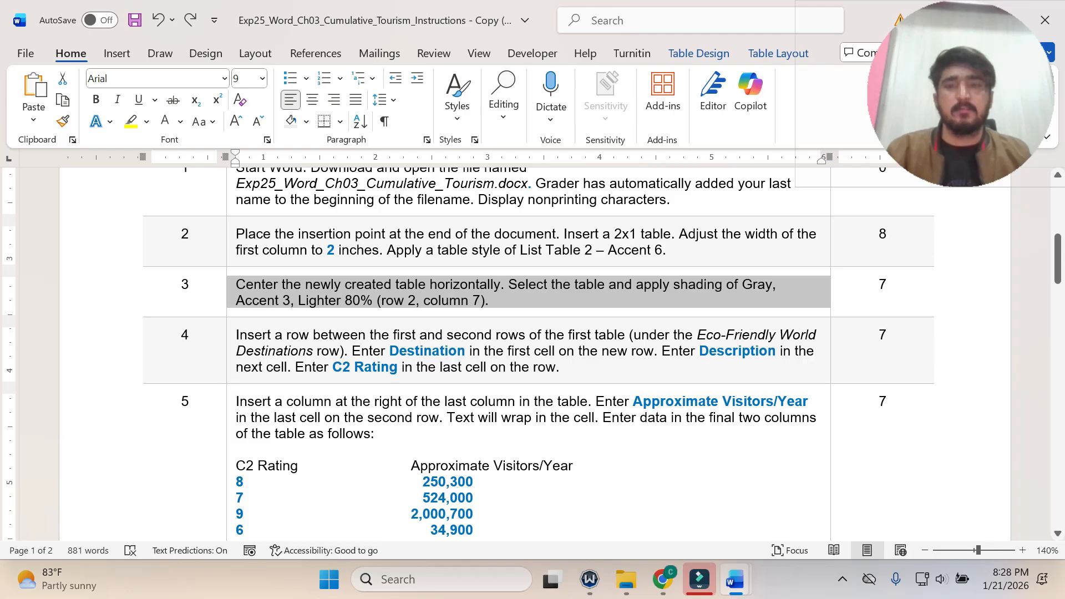
scroll(315, 328, down, 1)
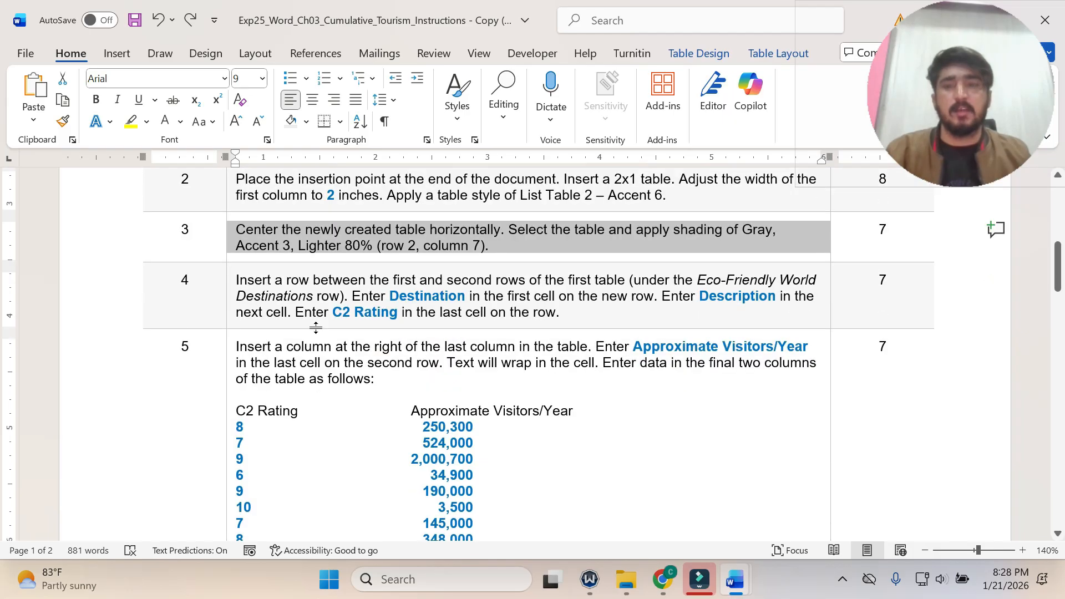
click(228, 289)
click(303, 256)
click(313, 346)
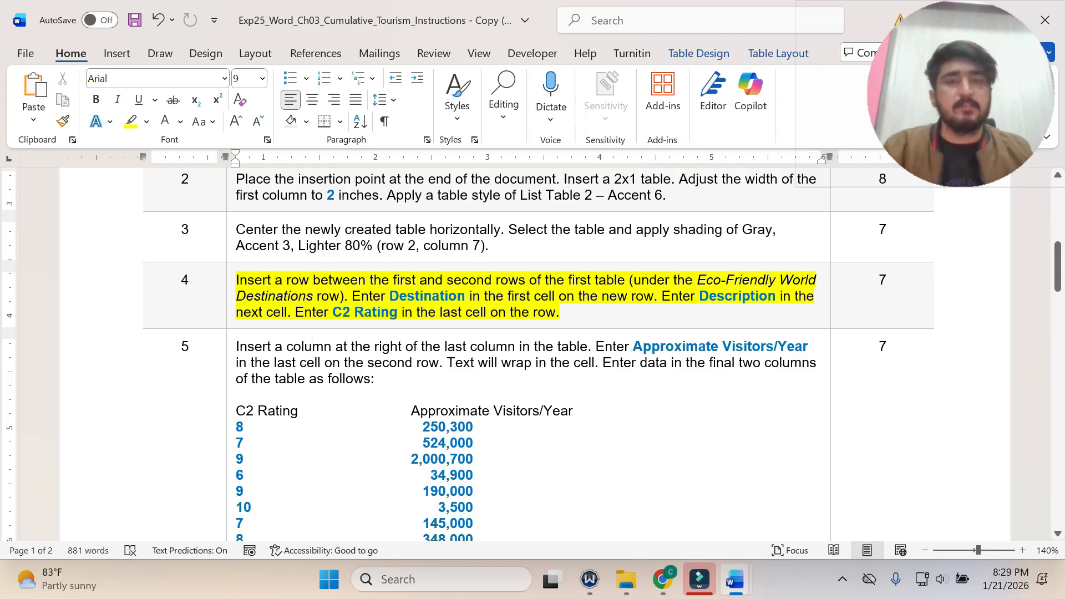
Switch to the Ecotourism flyer and insert a row below the "Eco-Friendly World Destinations" row of the first table.
mouse_move(734, 579)
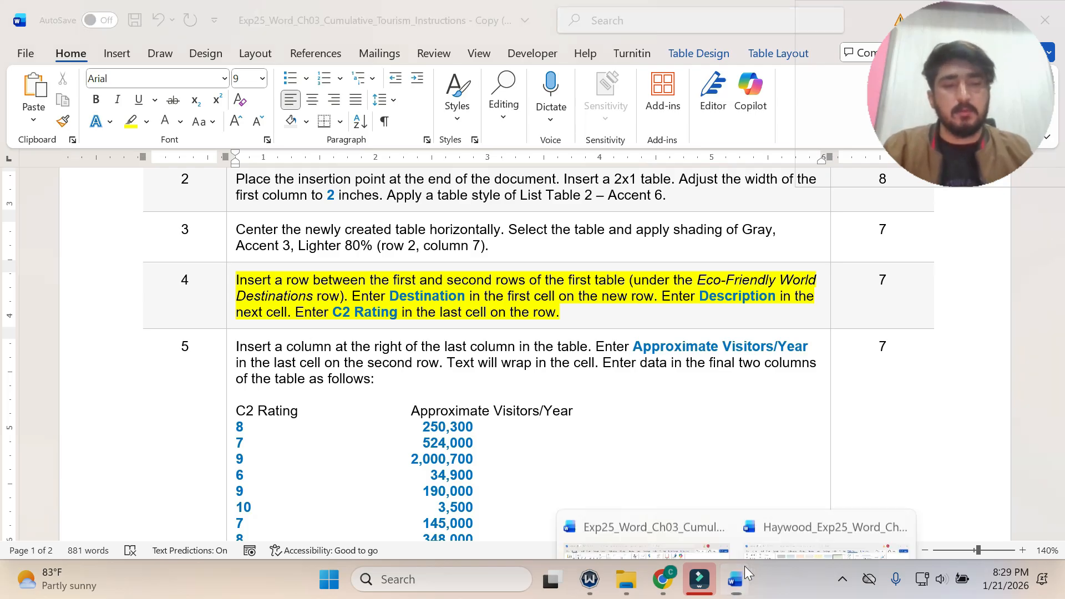
click(826, 488)
scroll(532, 355, up, 10)
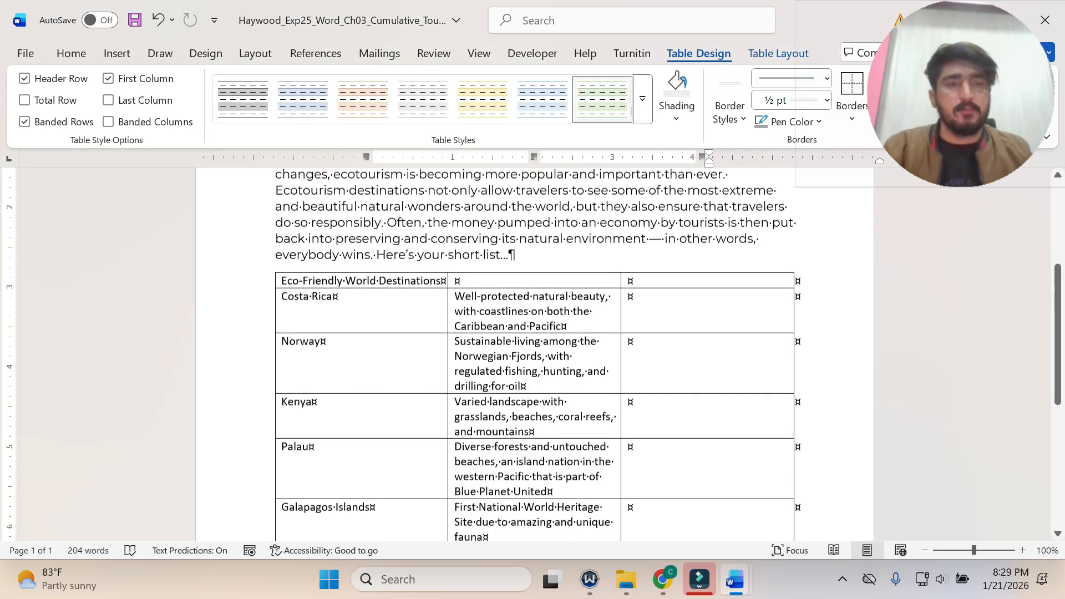
scroll(533, 355, down, 3)
click(327, 322)
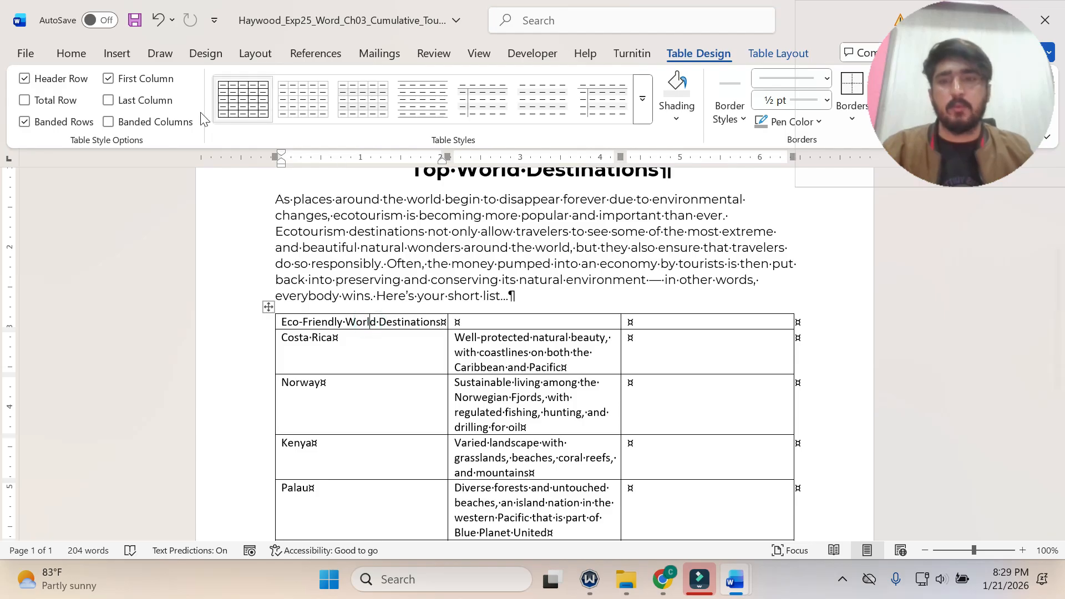
click(760, 54)
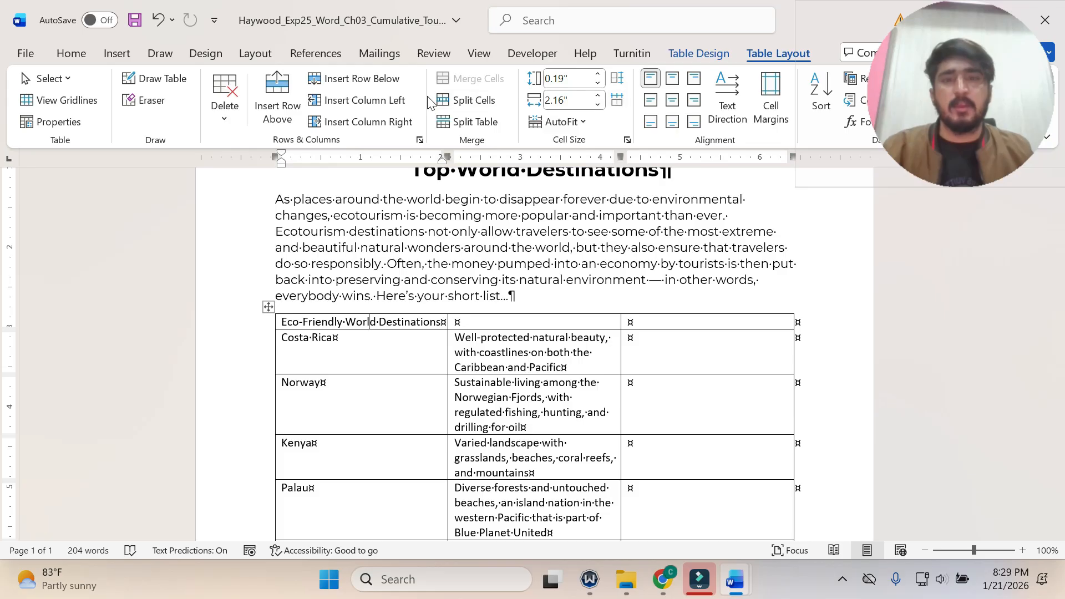
click(377, 86)
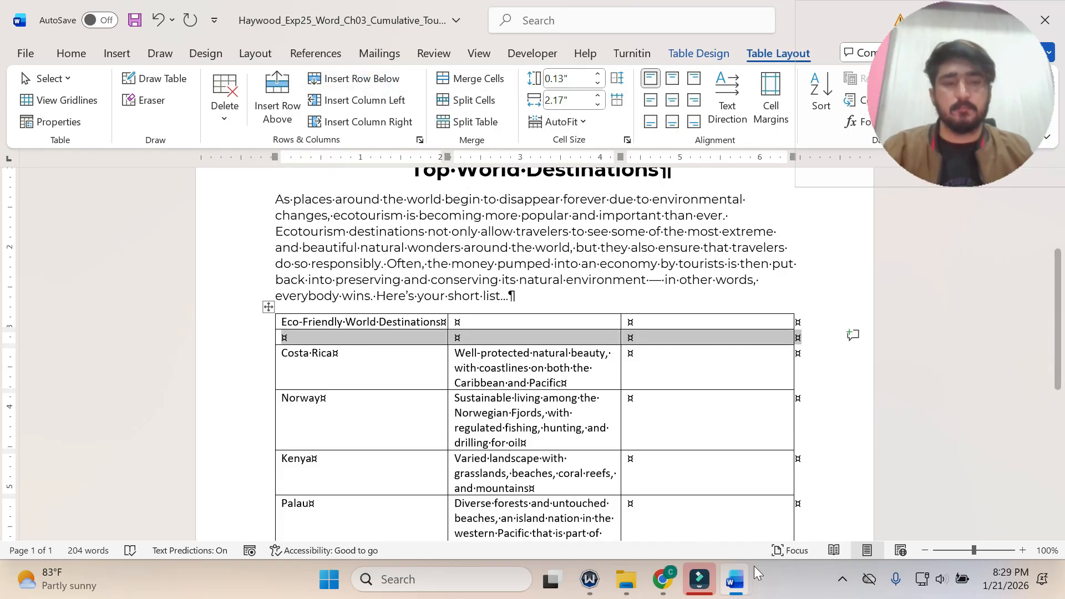
Switch to the instructions document and copy the word "Destination" from the step 4 instruction.
click(743, 586)
click(660, 515)
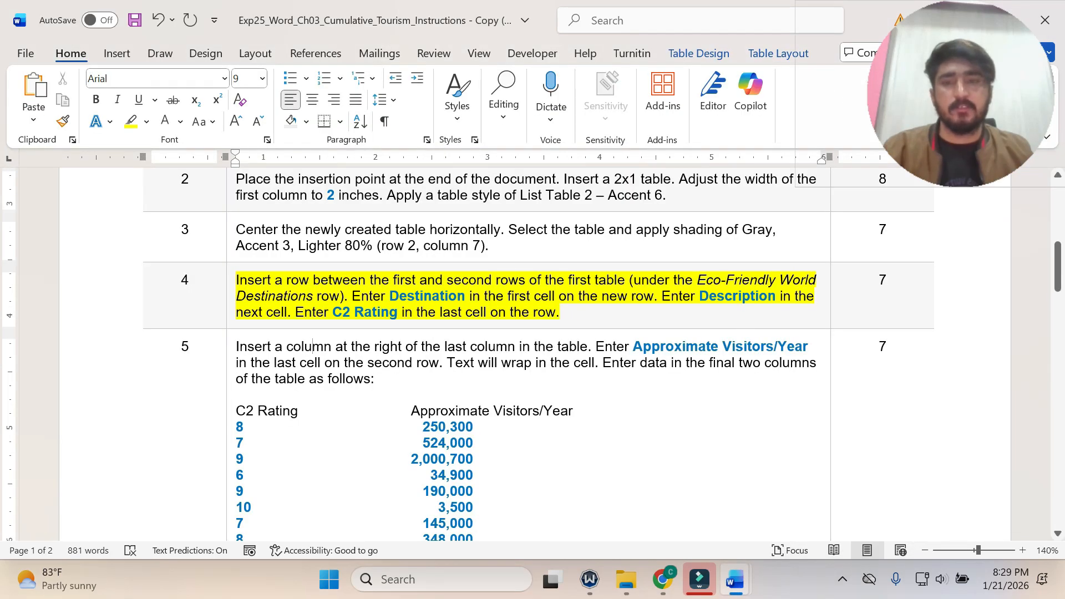
click(735, 579)
click(826, 499)
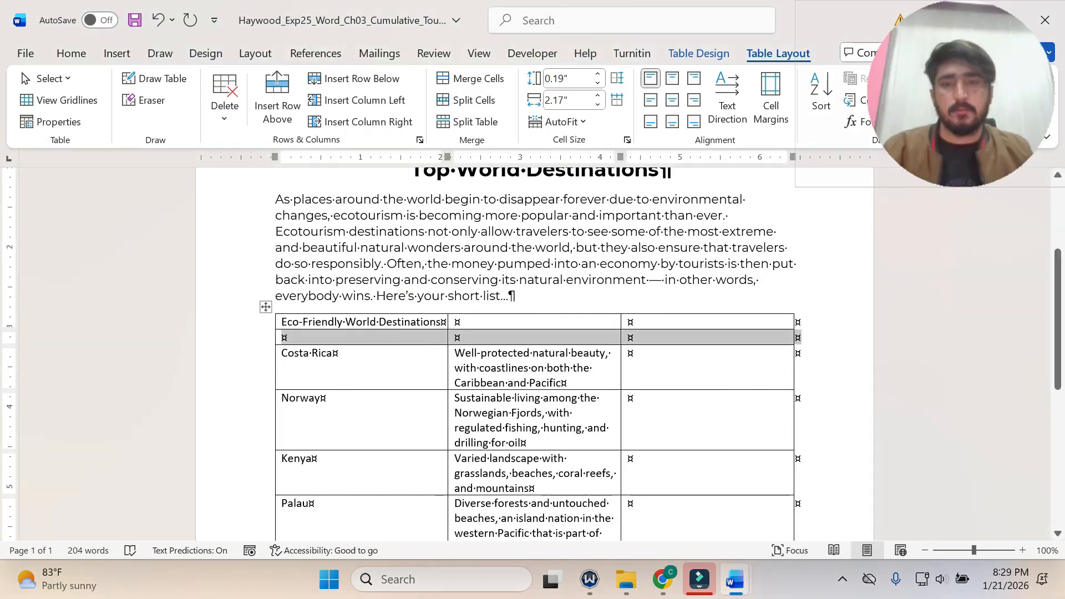
click(735, 579)
click(685, 532)
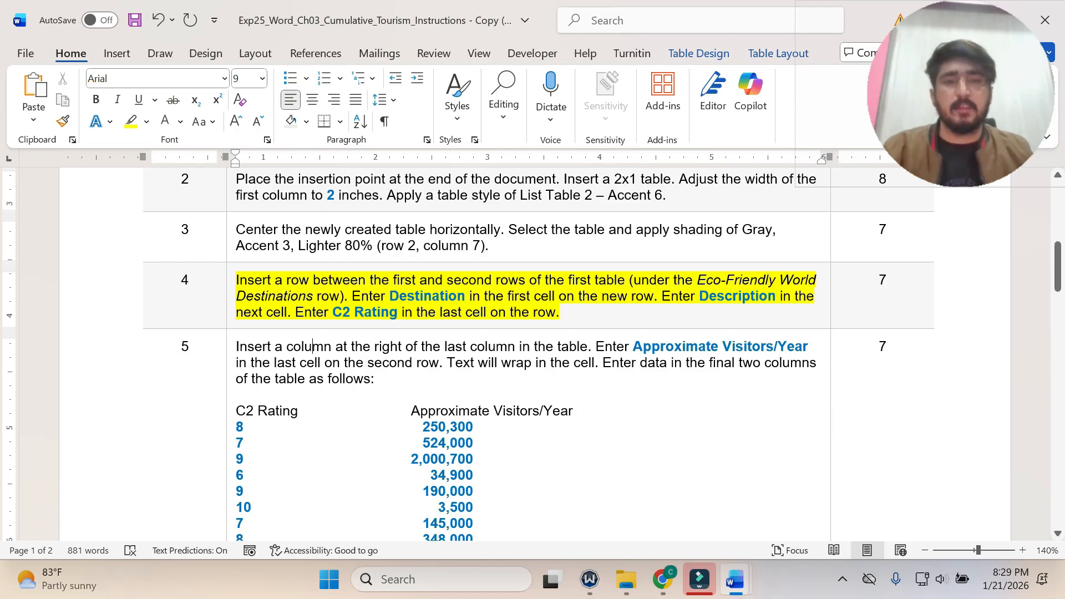
drag(464, 295, 390, 296)
key(ctrl+c)
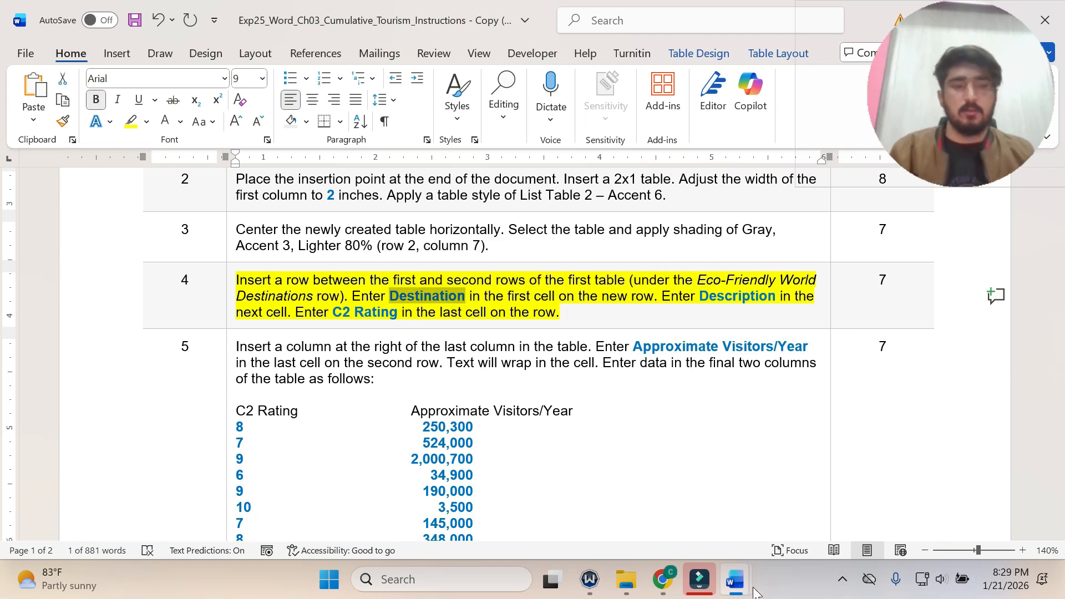
Switch to the Ecotourism flyer and paste "Destination" as text only into the first cell of the first table's empty second row.
click(734, 579)
click(826, 499)
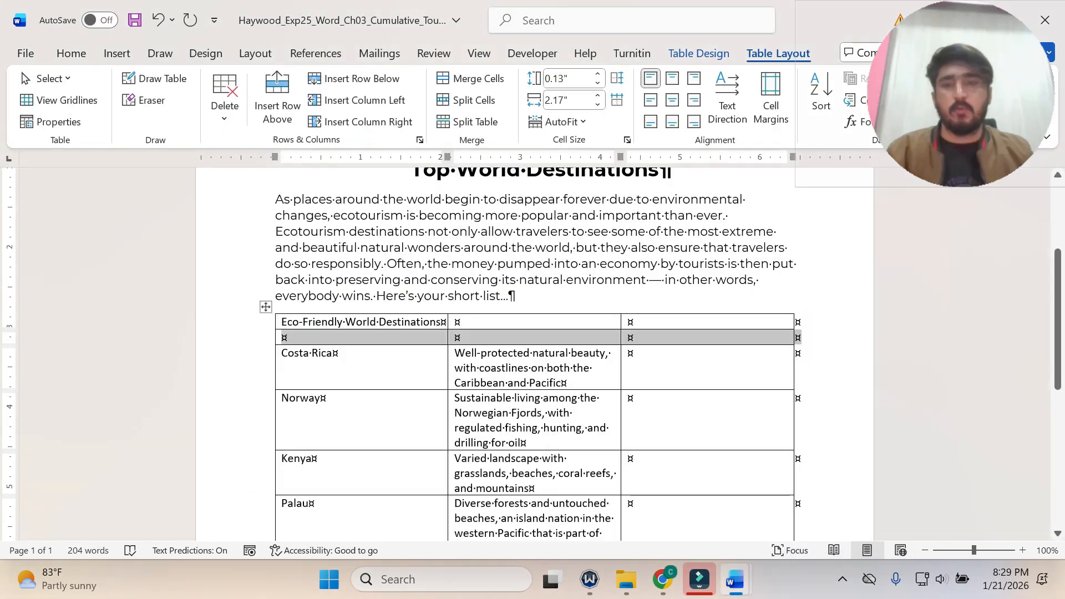
click(337, 336)
key(ctrl+v)
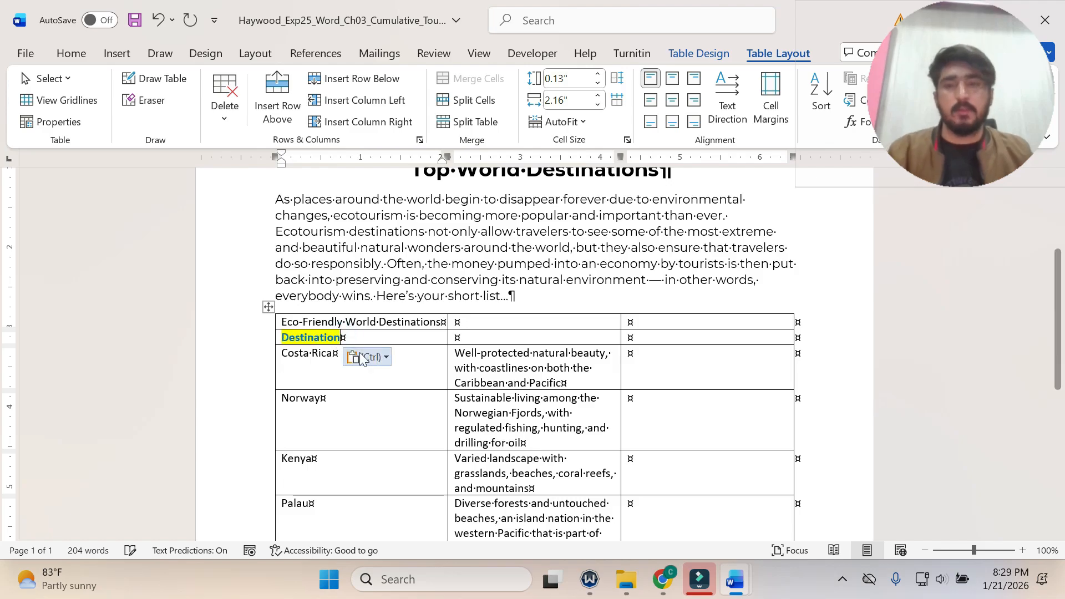
click(385, 360)
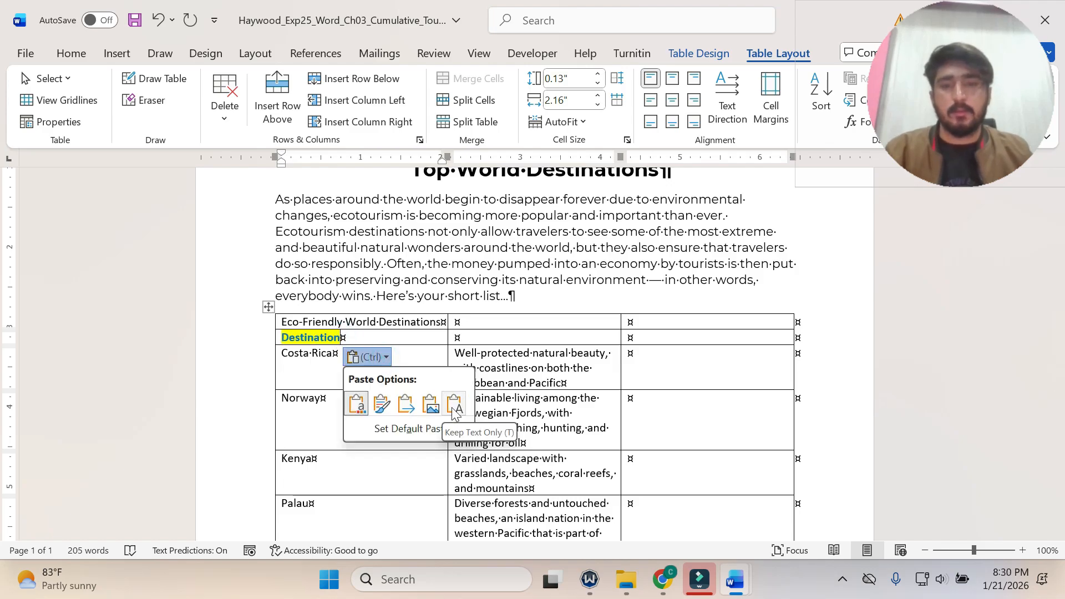
click(437, 407)
Copy "Description" from the step 4 instruction and paste it as text only into the flyer table cell beside "Destination".
mouse_move(735, 580)
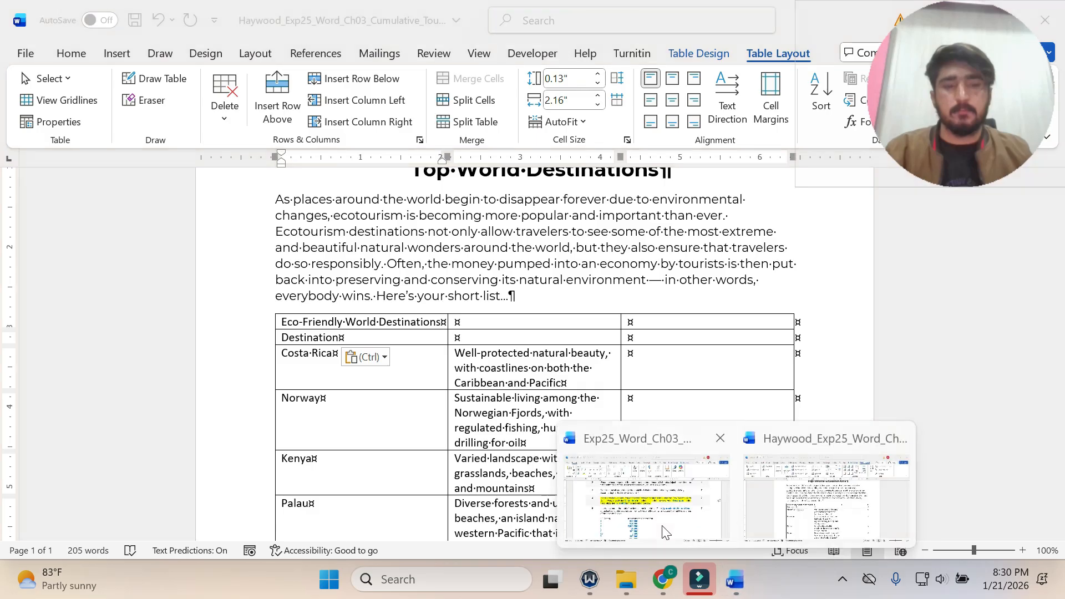
click(665, 515)
click(614, 303)
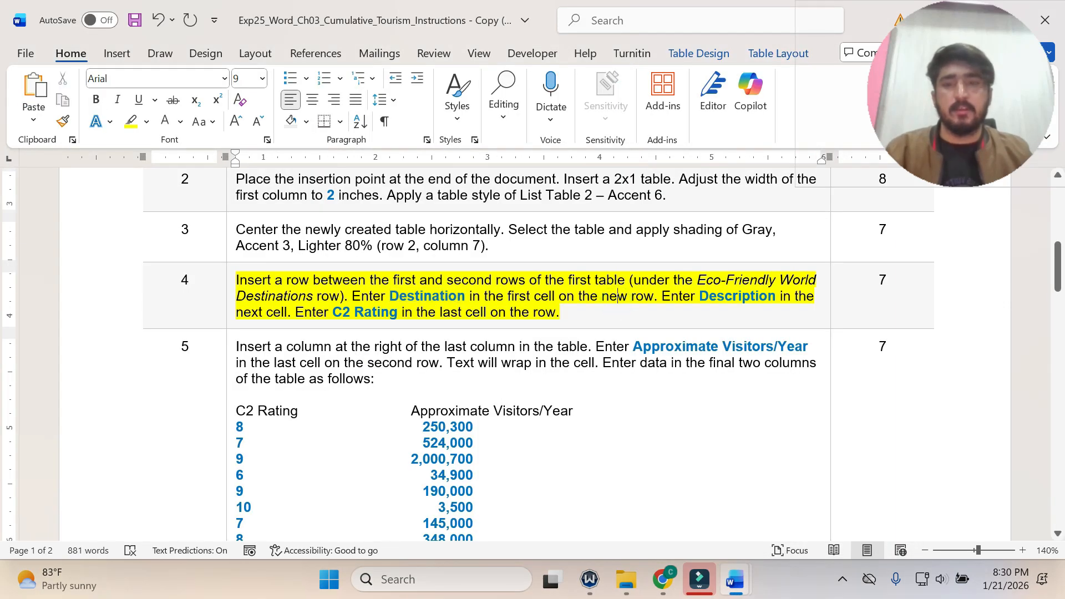
drag(776, 295, 700, 295)
key(ctrl+c)
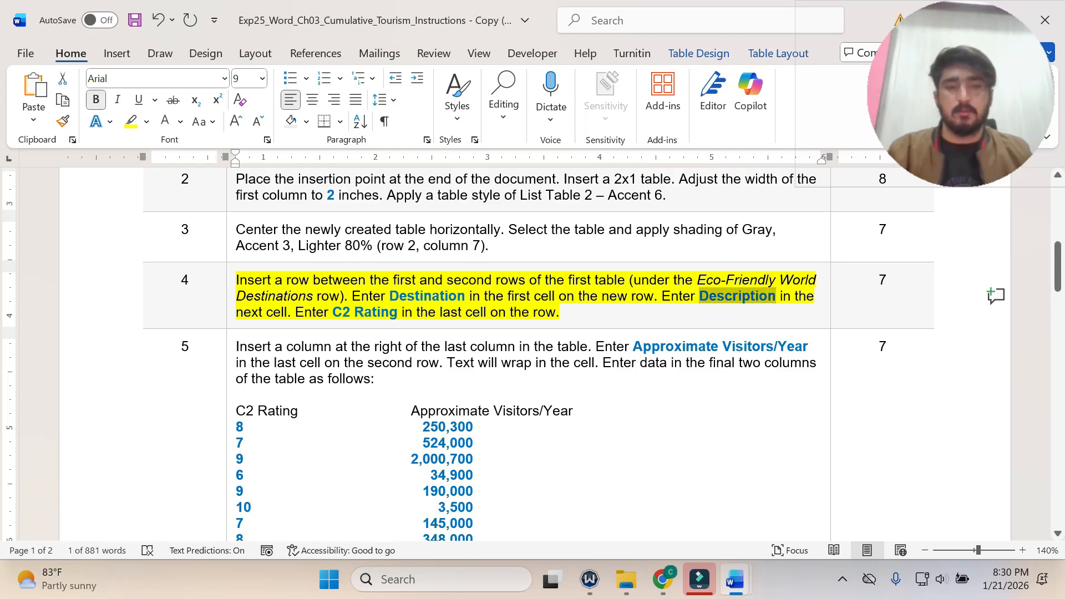
click(728, 588)
click(826, 477)
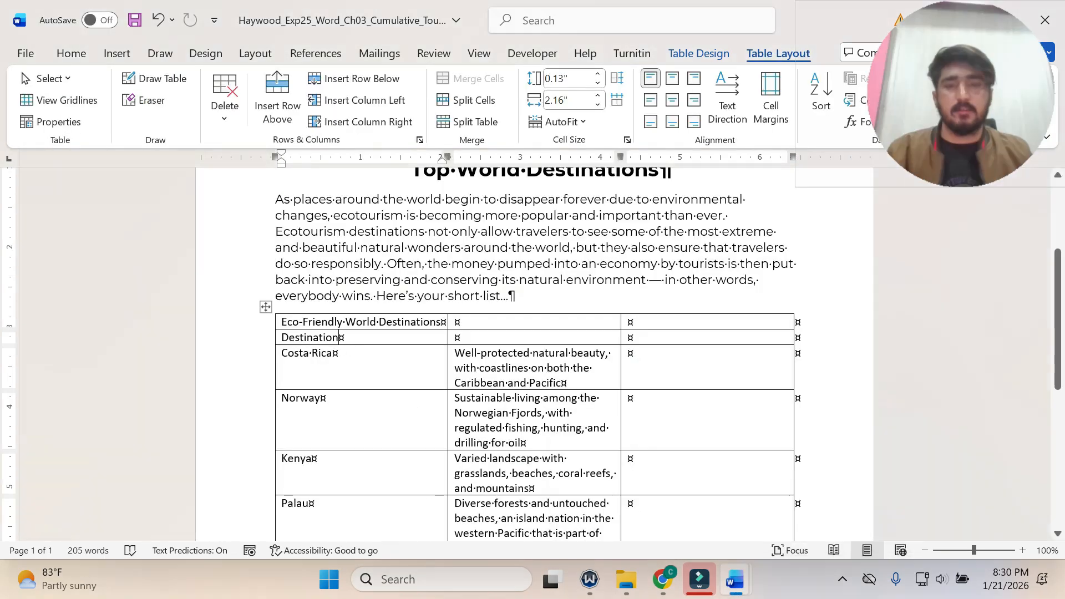
click(452, 337)
key(ctrl+v)
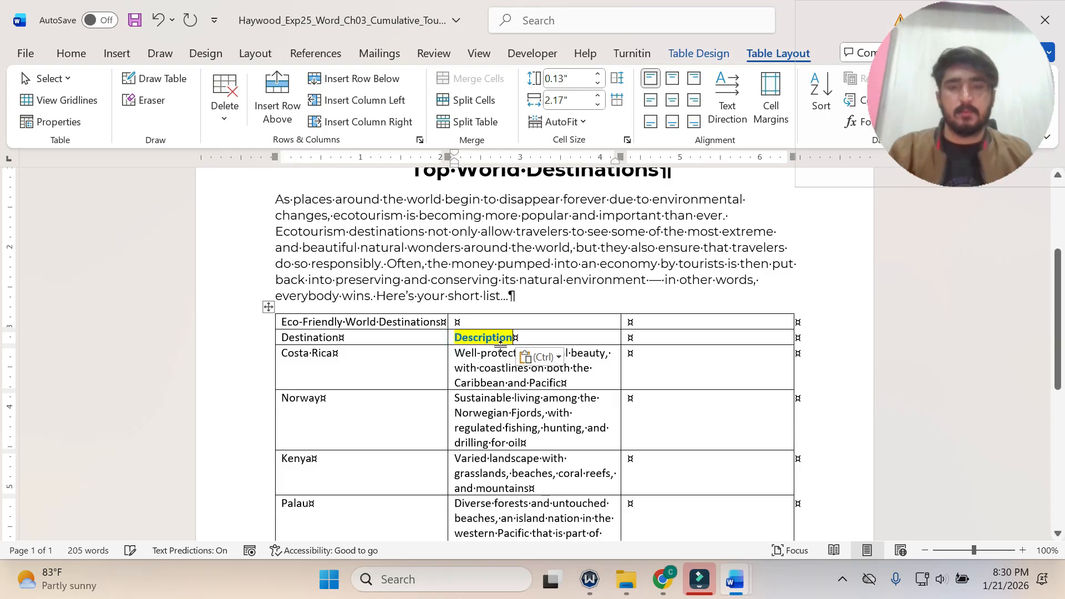
click(558, 357)
click(626, 405)
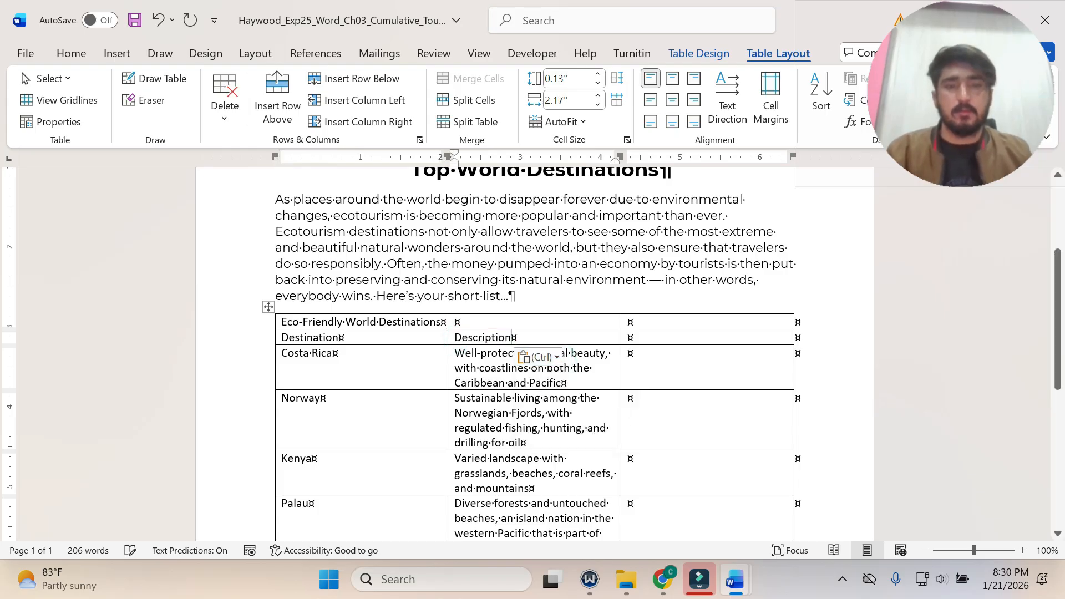
Copy "C2 Rating" from the step 4 instruction and paste it as text only into the last cell of the flyer table's second row.
mouse_move(735, 579)
click(646, 493)
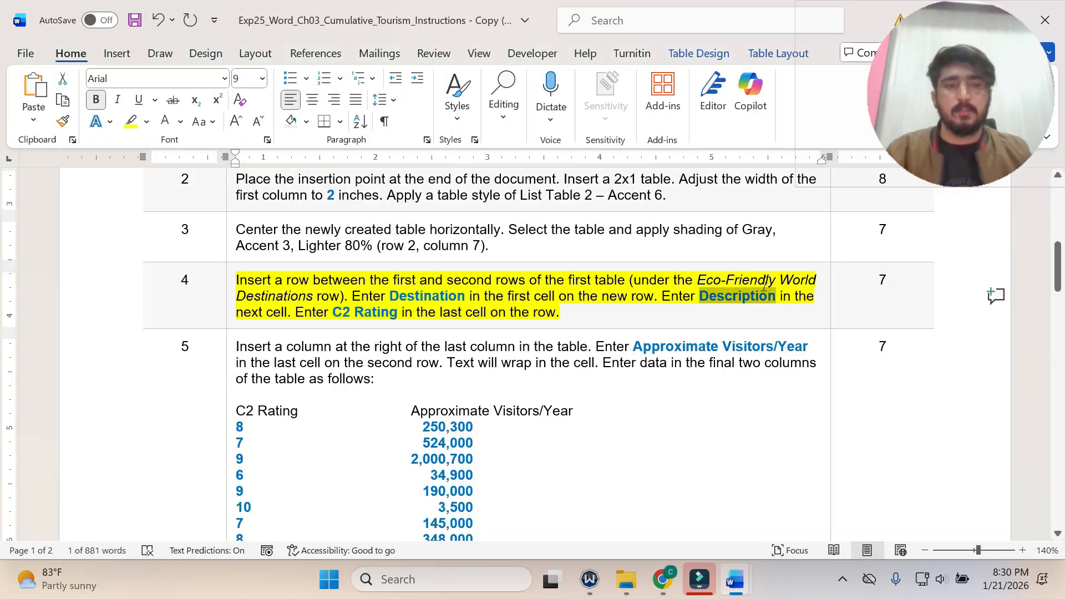
click(583, 312)
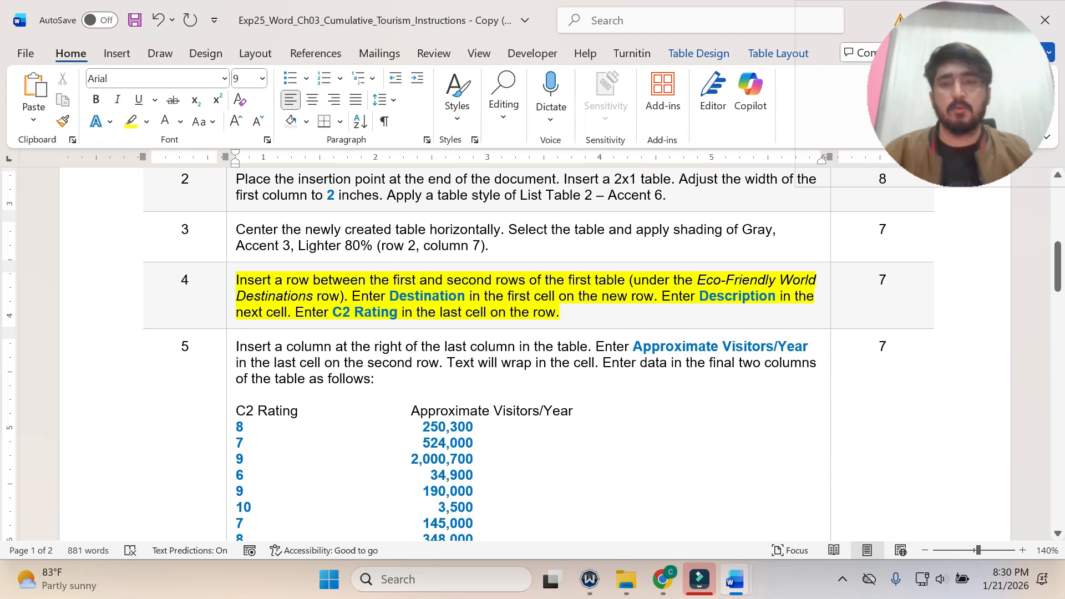
drag(333, 312, 397, 312)
key(ctrl+c)
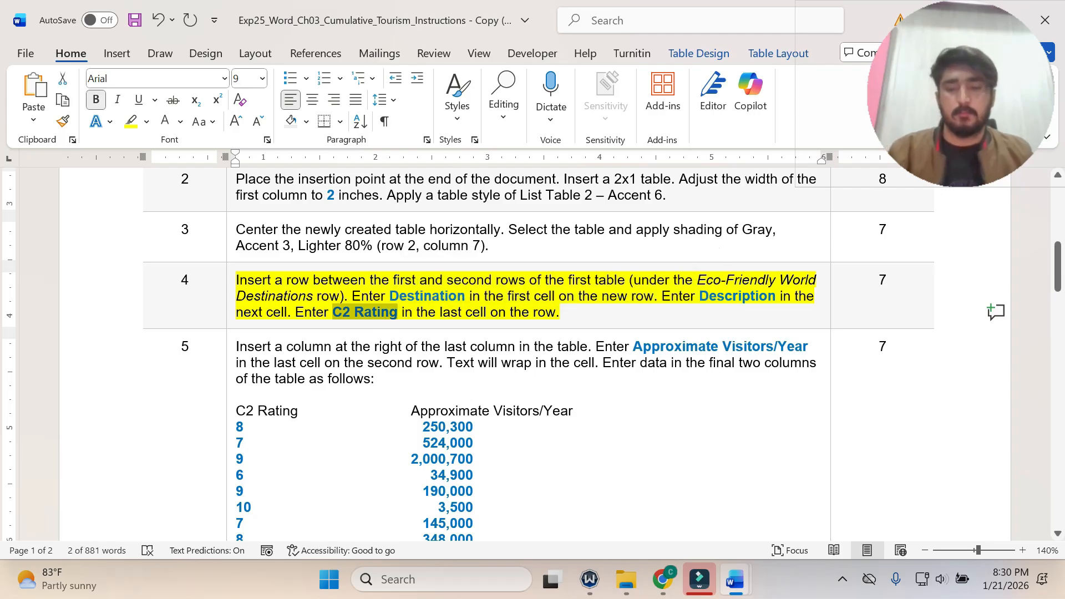
mouse_move(742, 569)
click(832, 488)
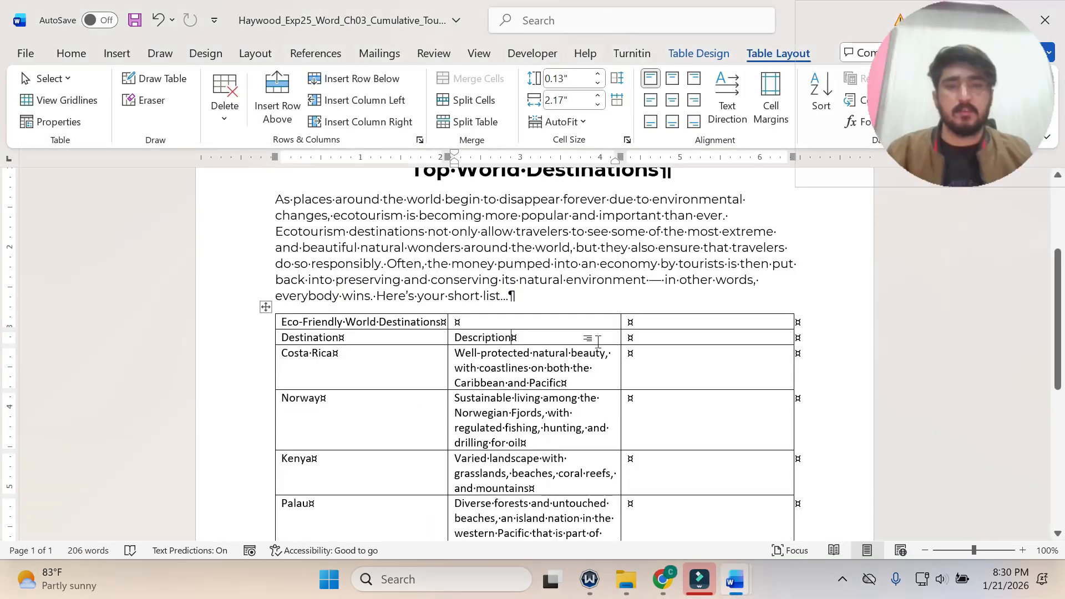
click(671, 336)
key(ctrl+v)
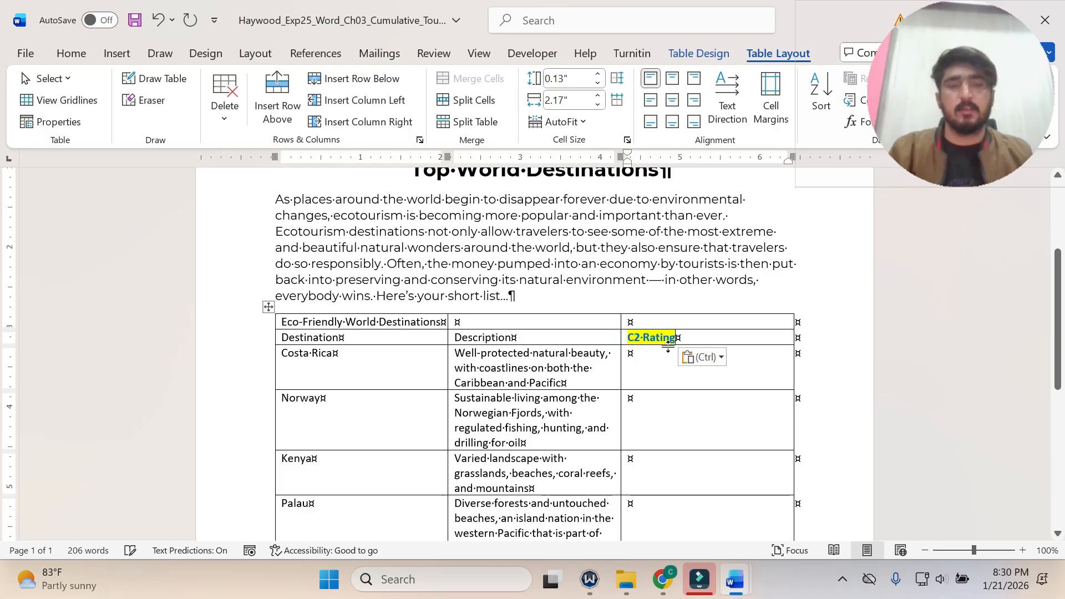
click(722, 361)
click(790, 406)
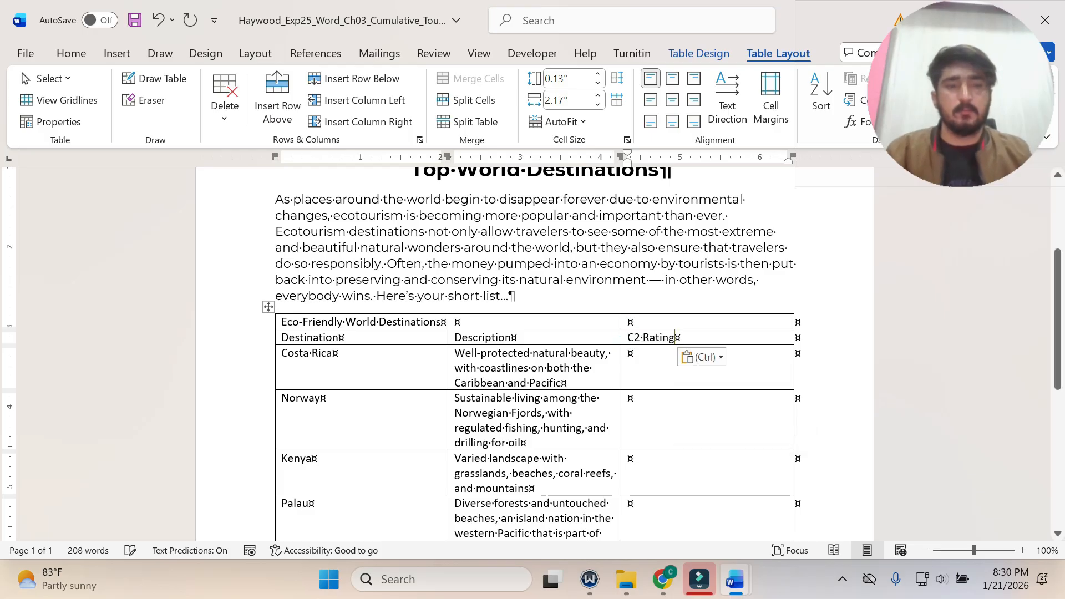
Return to the instructions document, undo the step 4 highlight and highlight the step 5 instruction with its data list in yellow.
mouse_move(731, 582)
click(649, 488)
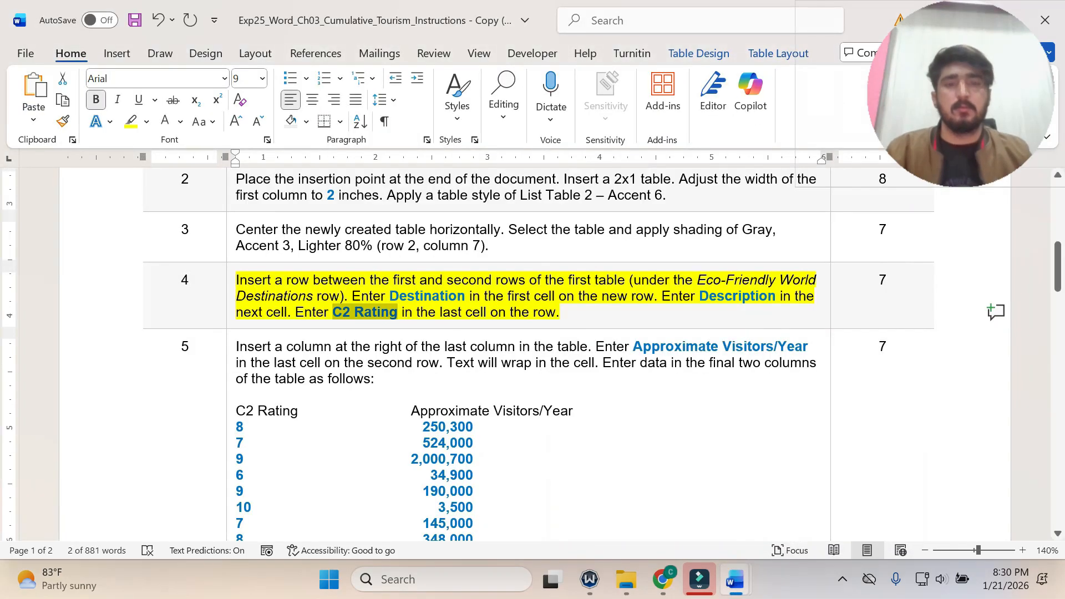
triple_click(454, 317)
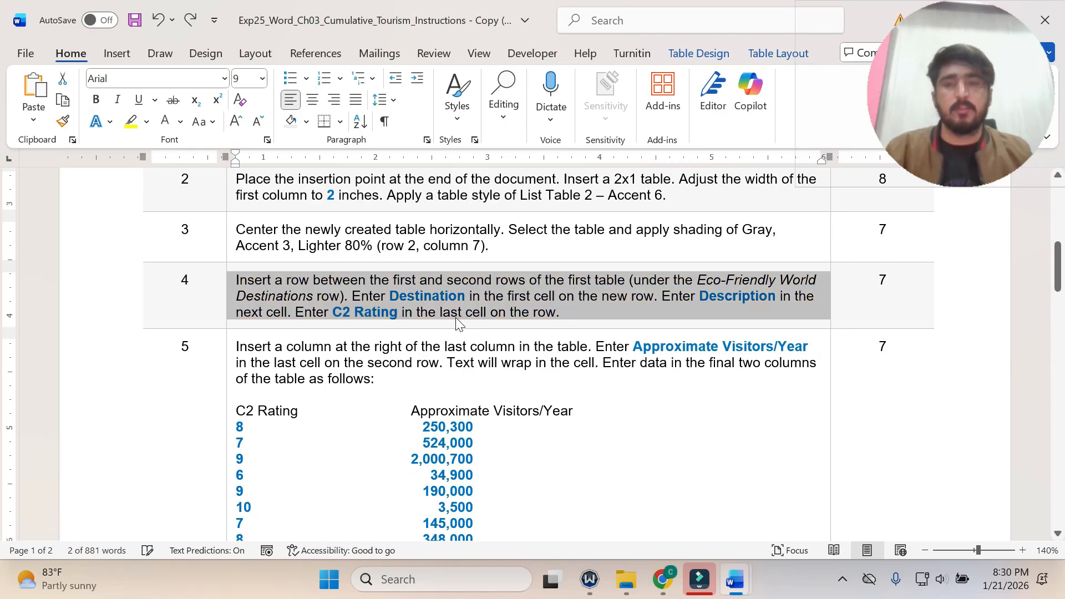
scroll(455, 317, down, 2)
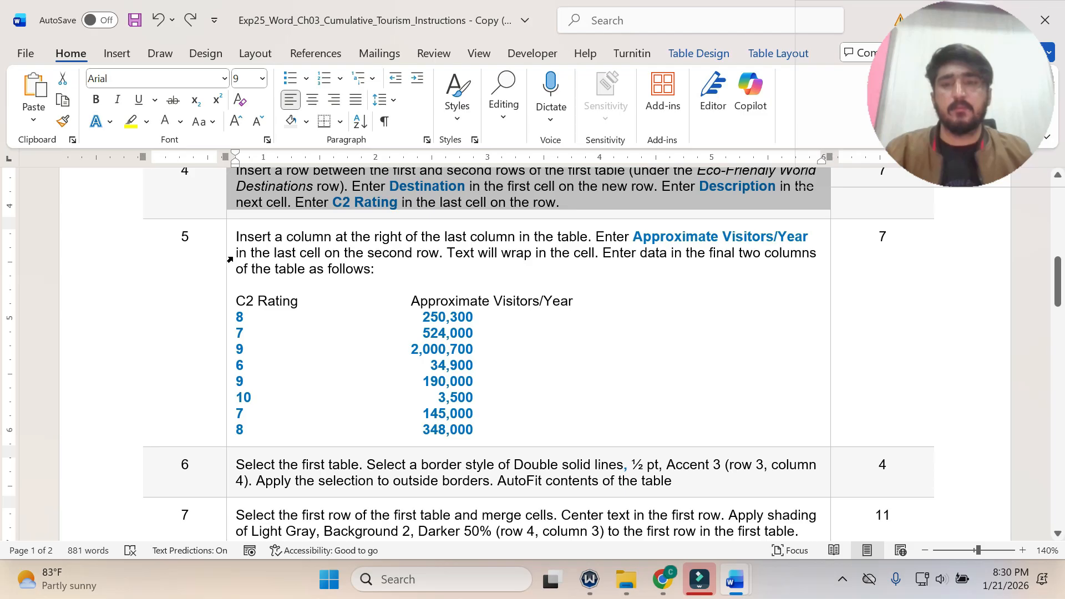
click(230, 260)
click(300, 237)
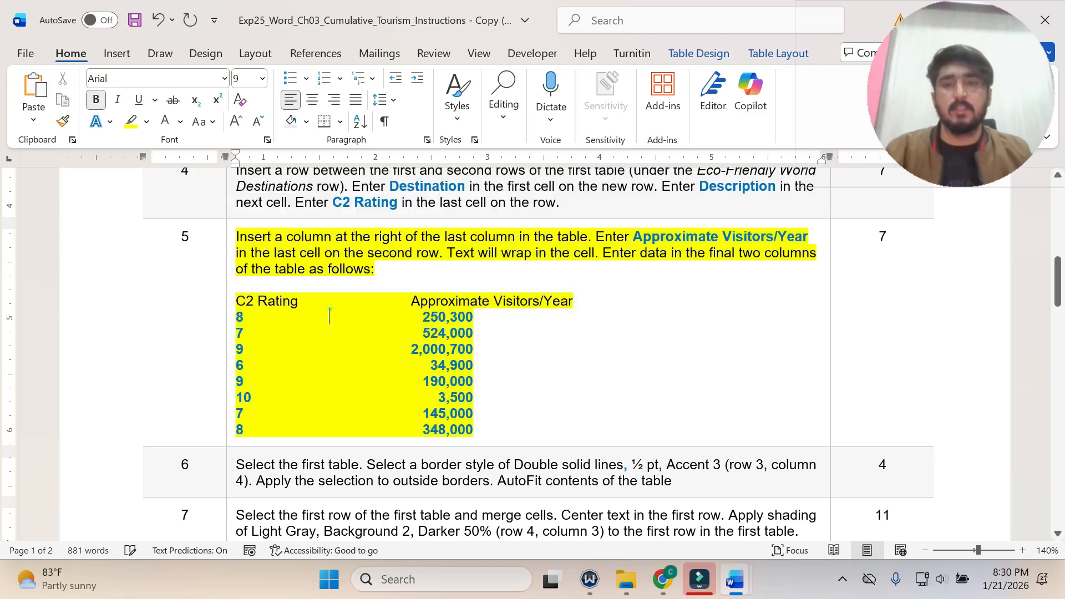
click(330, 316)
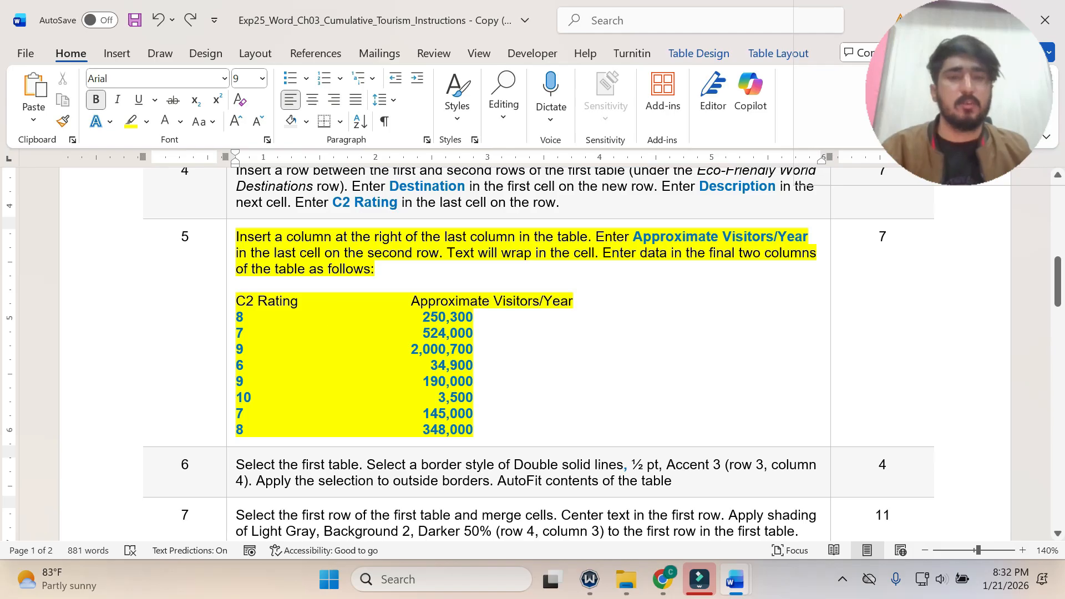
Switch to the Ecotourism flyer and insert a column to the right of the C2 Rating column.
click(735, 579)
click(803, 525)
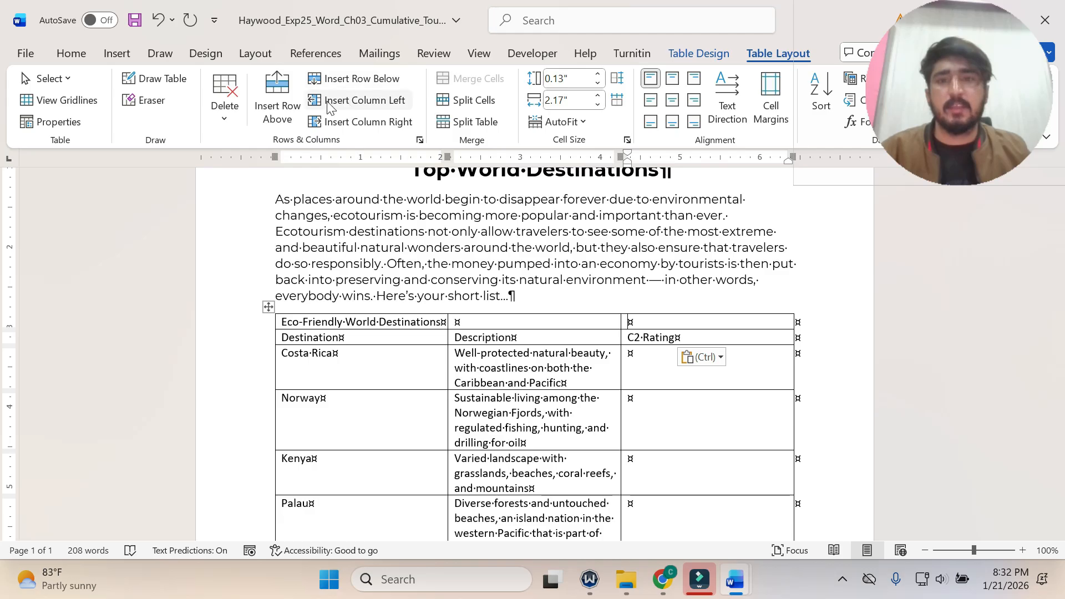
click(372, 122)
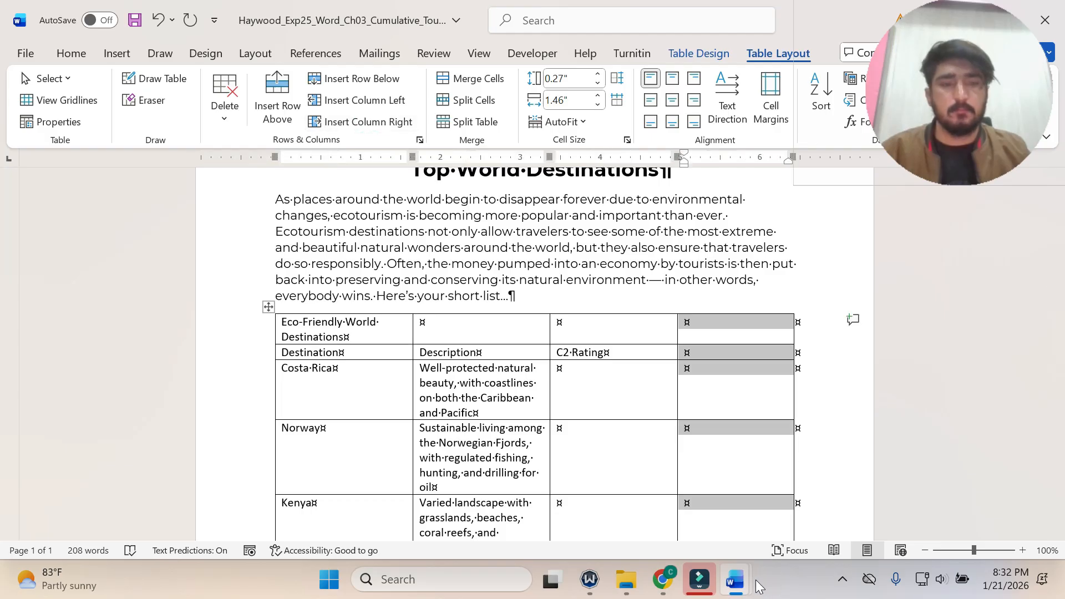
Copy "Approximate Visitors/Year" from the step 5 instruction and paste it as text only into the last cell of the flyer table's second row.
mouse_move(735, 580)
click(808, 488)
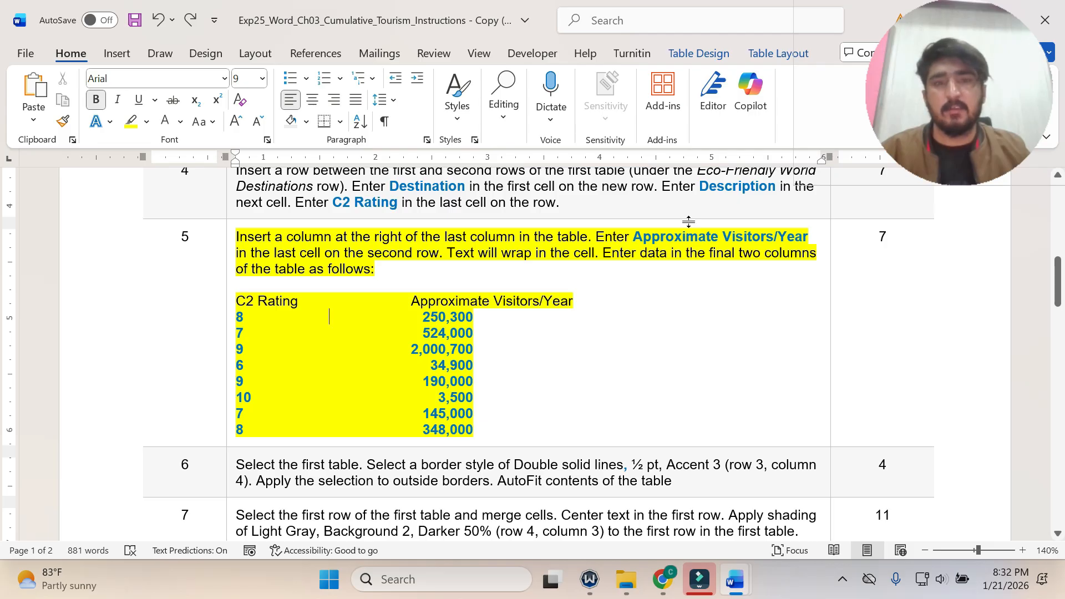
drag(633, 237, 804, 244)
key(ctrl+c)
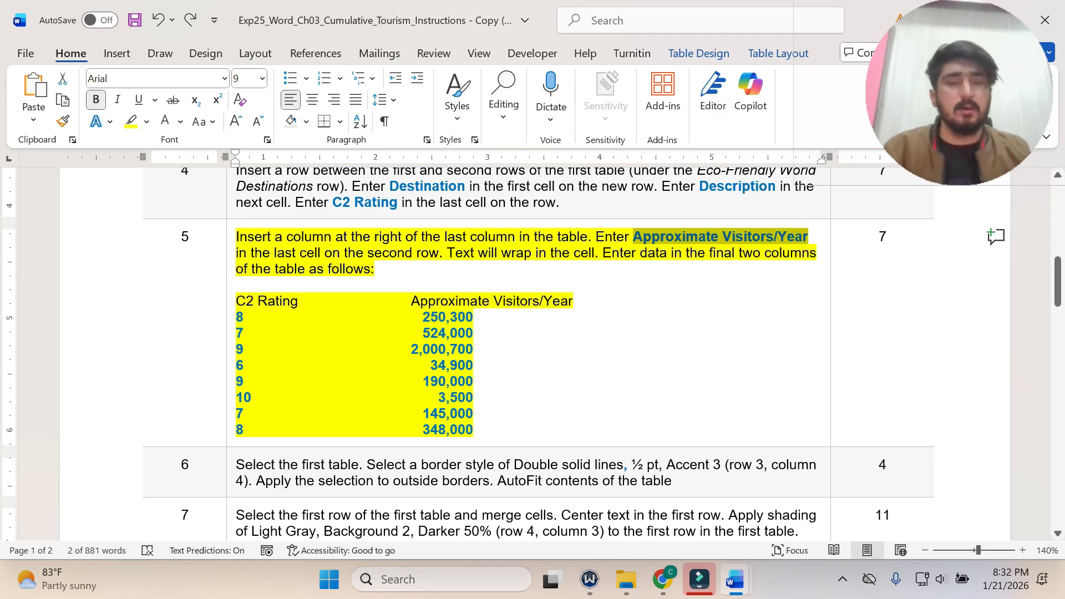
mouse_move(735, 579)
click(831, 518)
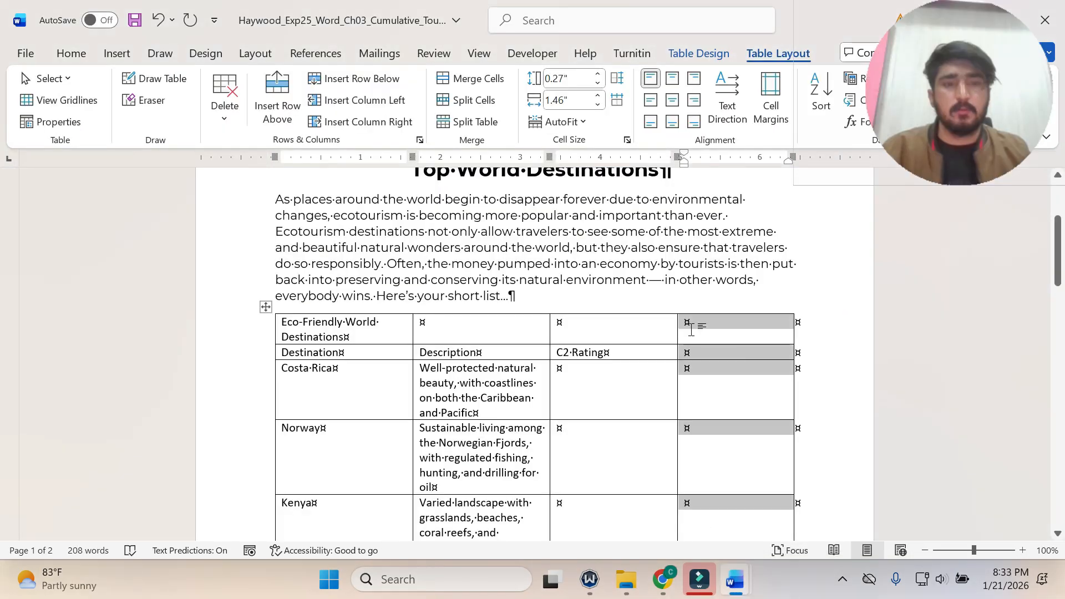
click(687, 353)
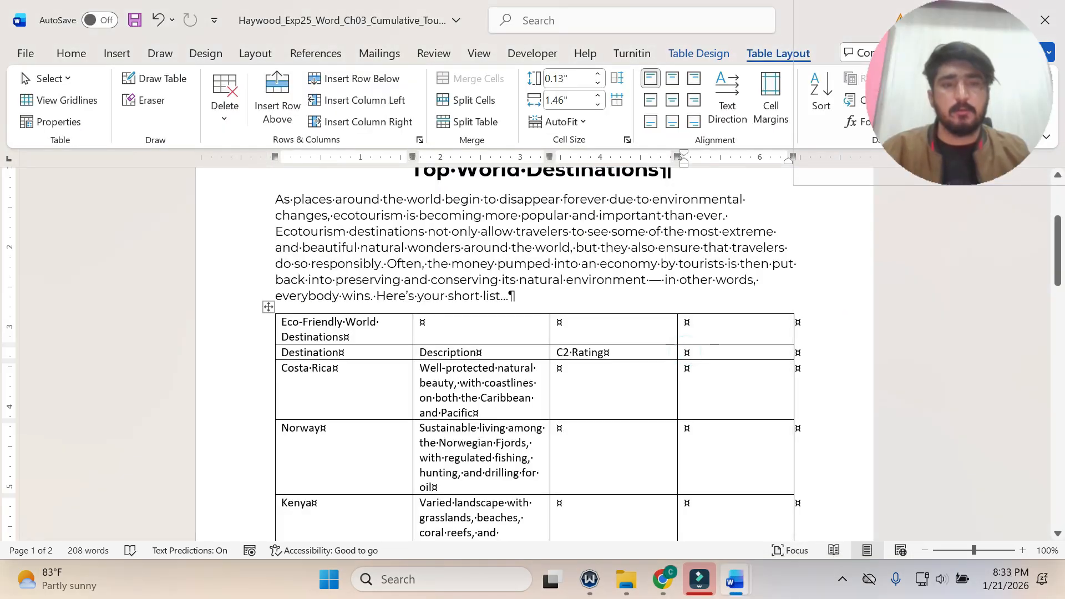
key(ctrl+v)
click(793, 388)
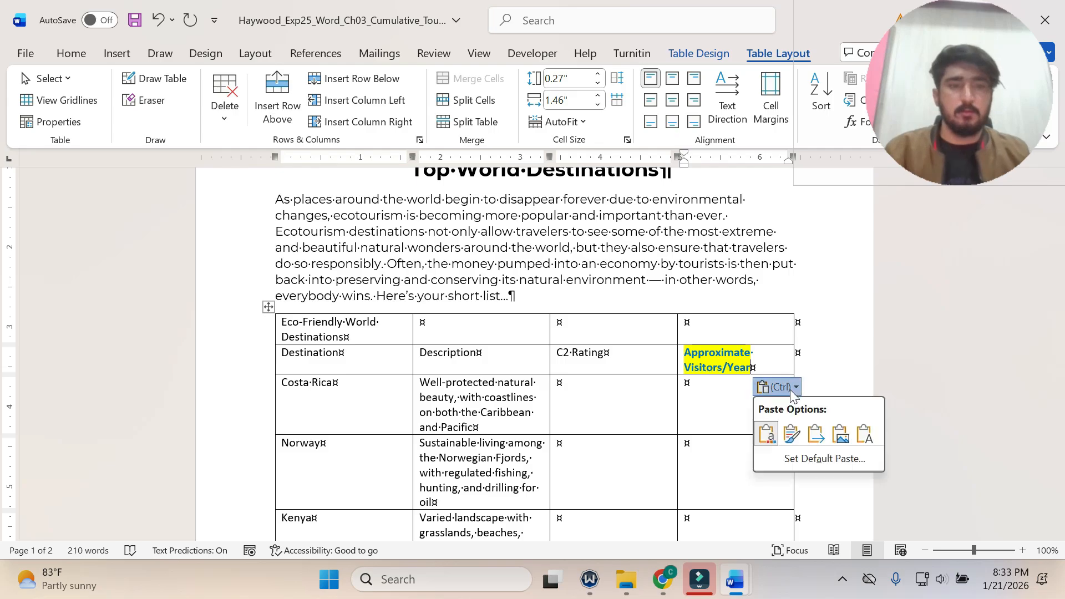
click(864, 434)
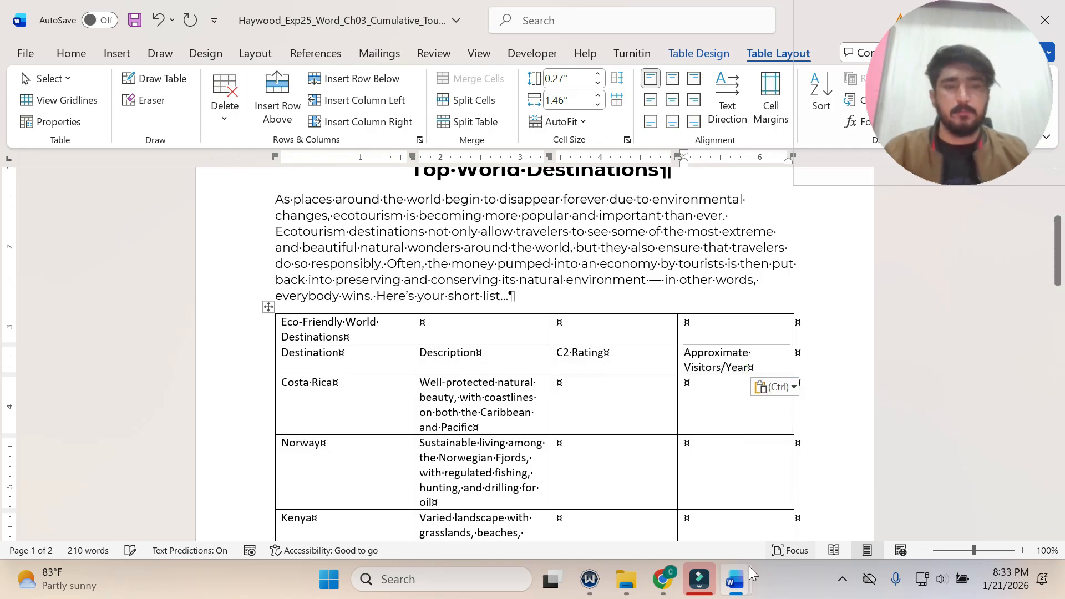
Check the C2 Rating and Approximate Visitors/Year data in the step 5 instruction against the flyer table's last two columns.
mouse_move(737, 577)
click(677, 511)
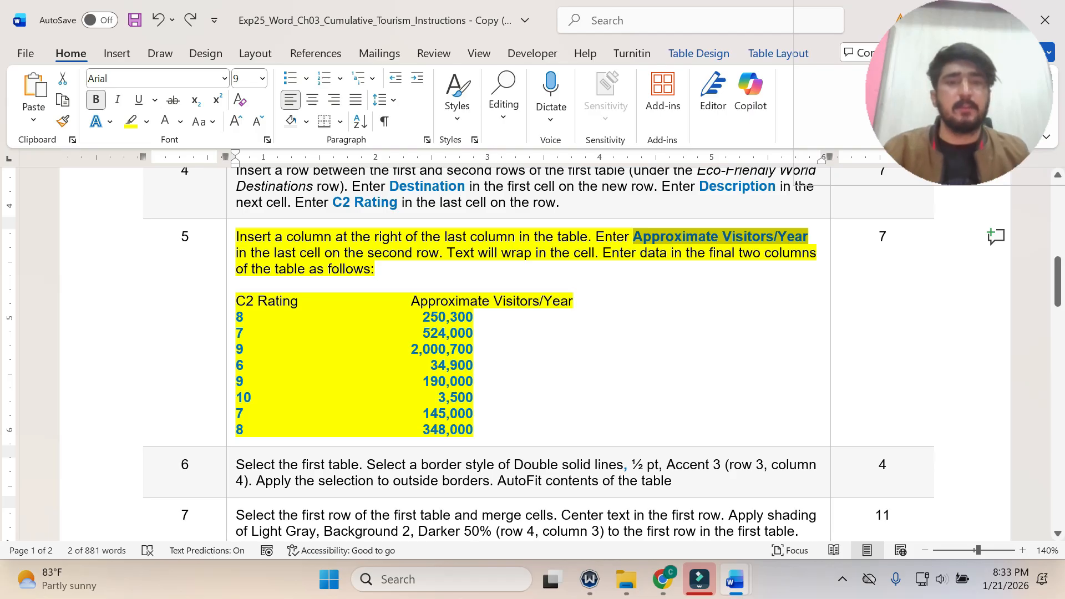
mouse_move(735, 579)
click(804, 488)
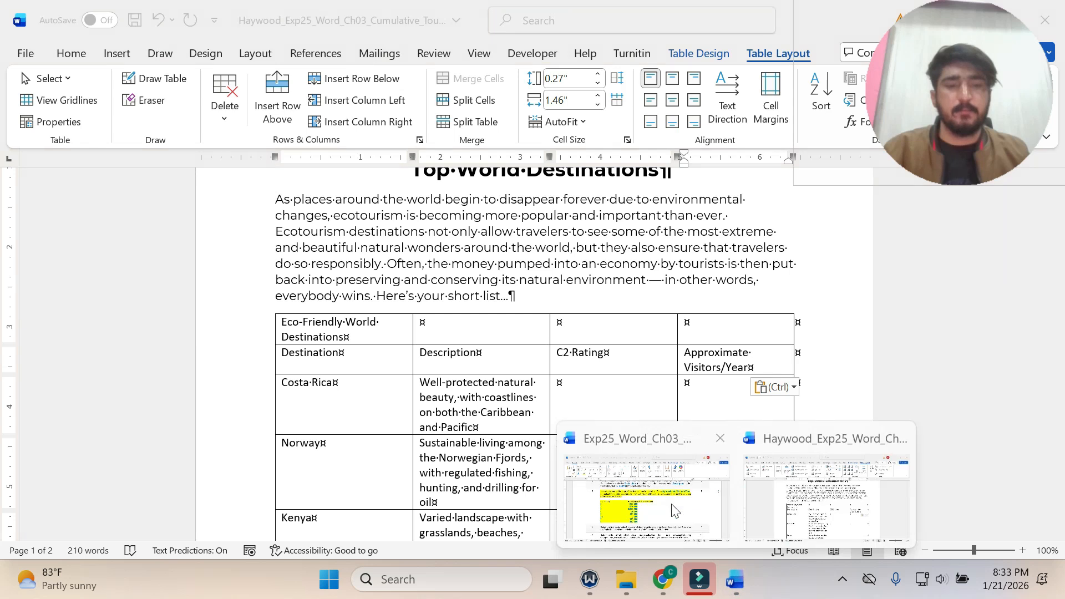
click(674, 510)
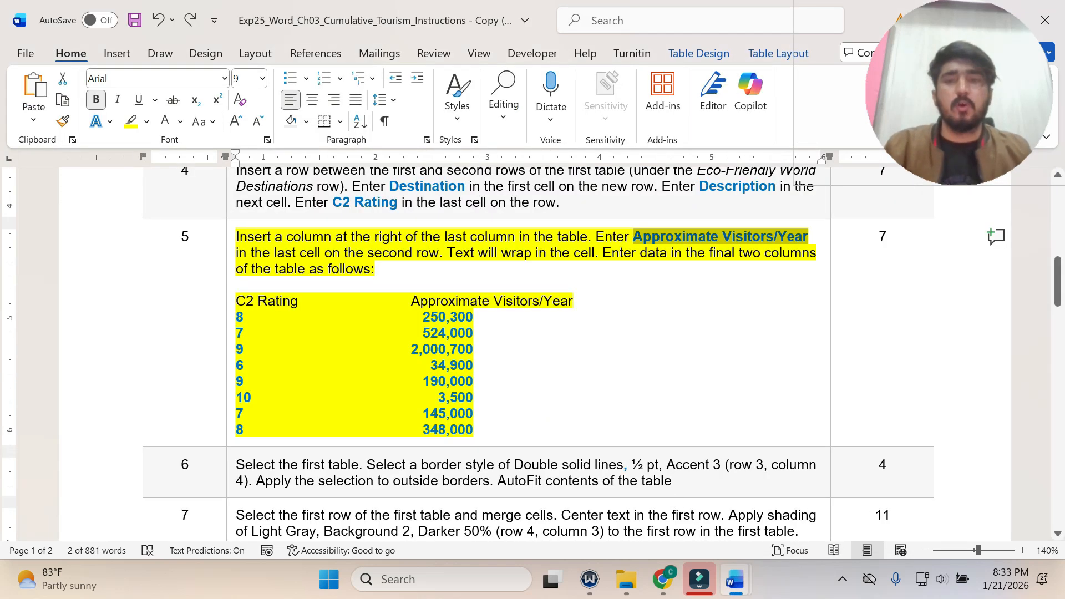
Check the step 5 data list, switch to the Ecotourism flyer and enter 8 as Costa Rica's C2 Rating.
click(417, 269)
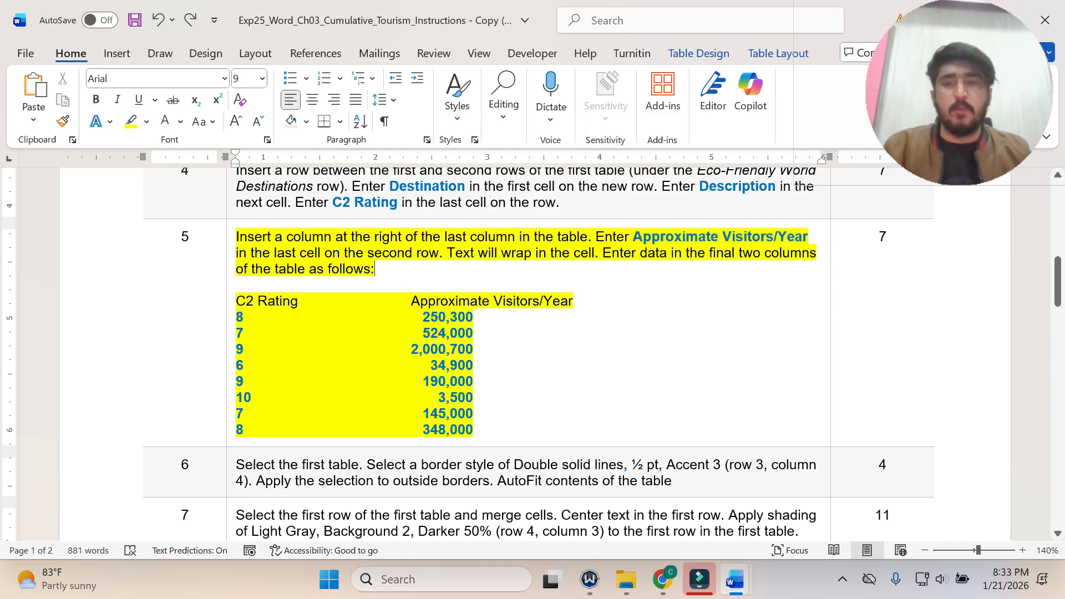
drag(236, 311, 421, 430)
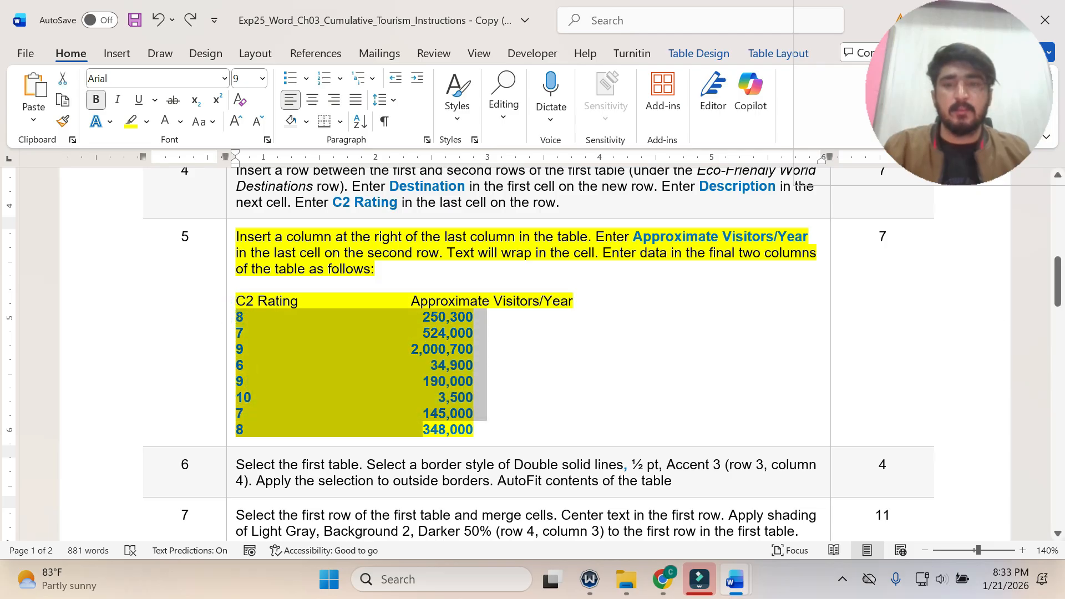
click(248, 302)
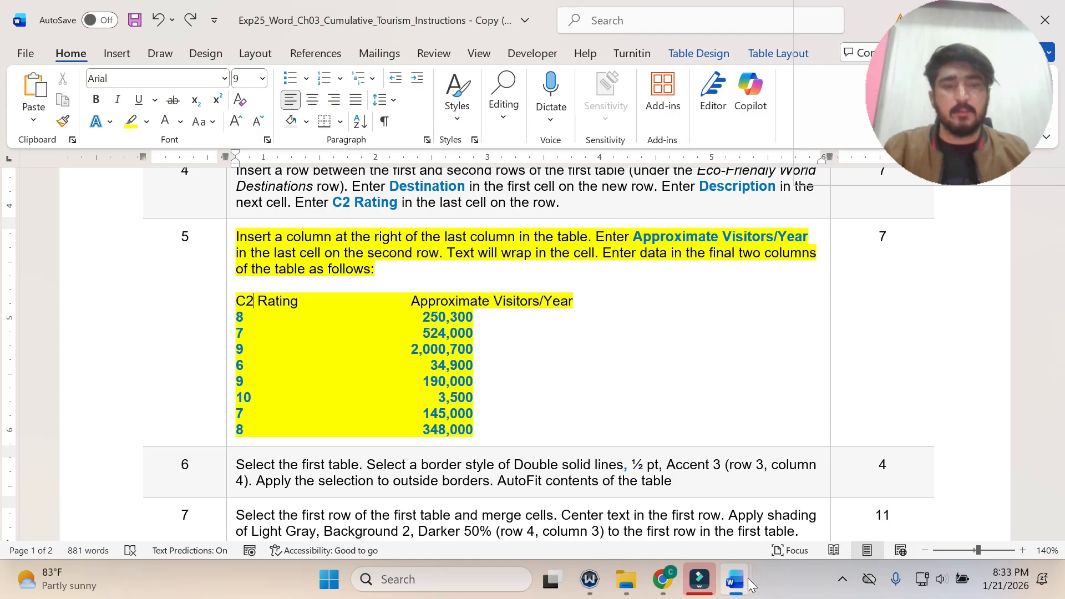
mouse_move(735, 579)
click(756, 508)
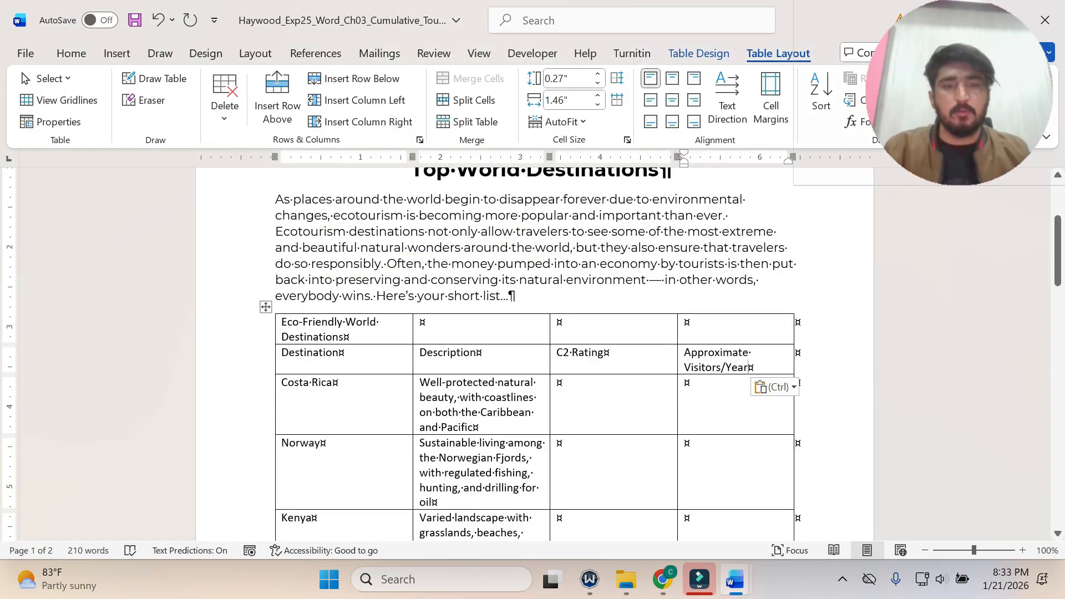
click(559, 384)
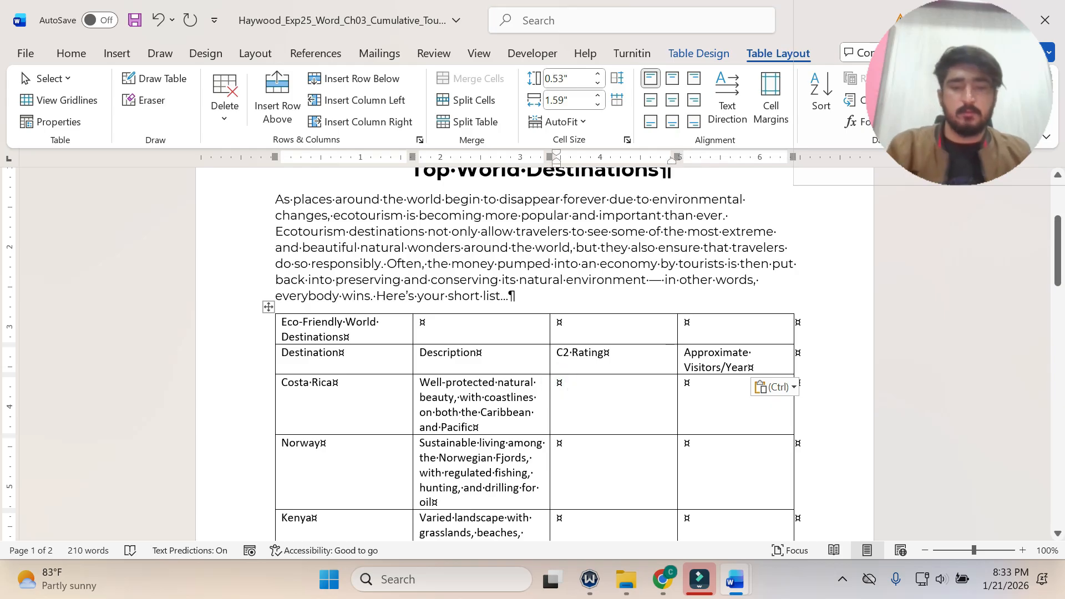
text(8)
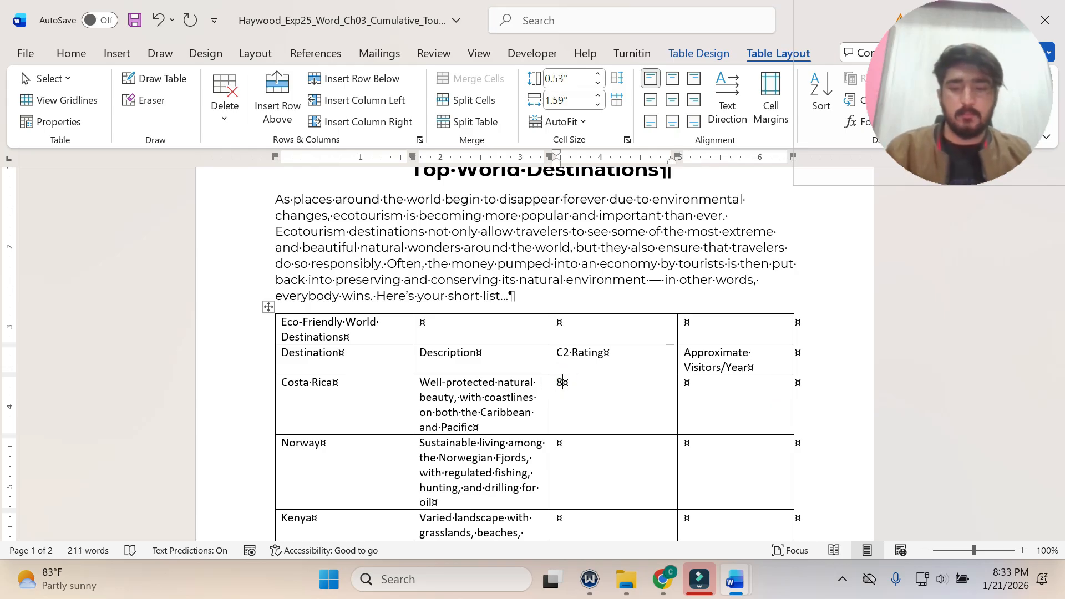
key(Return)
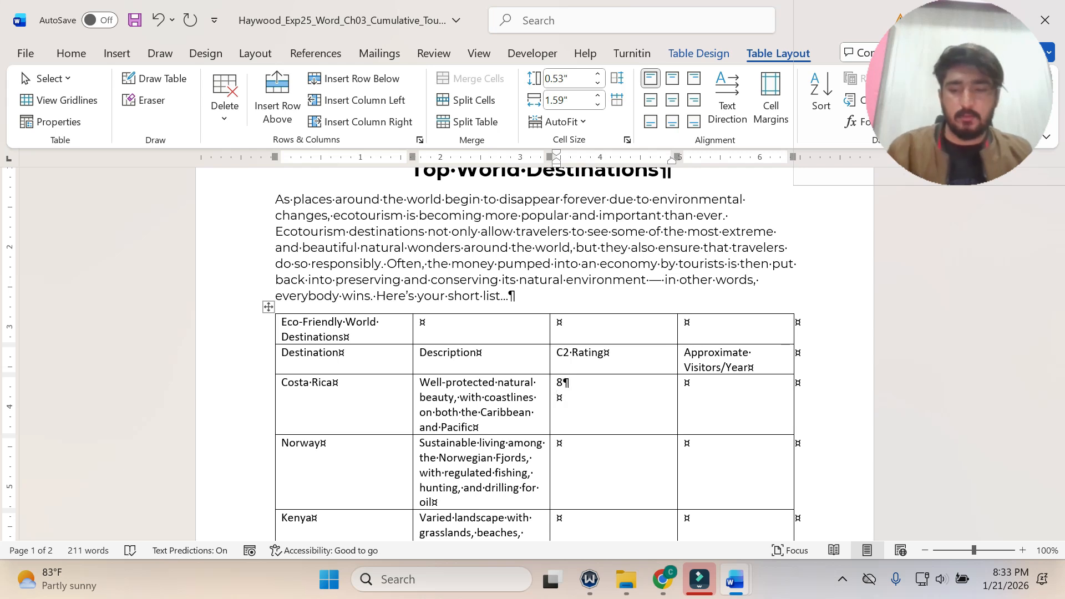
text(\)
key(BackSpace)
key(BackSpace)
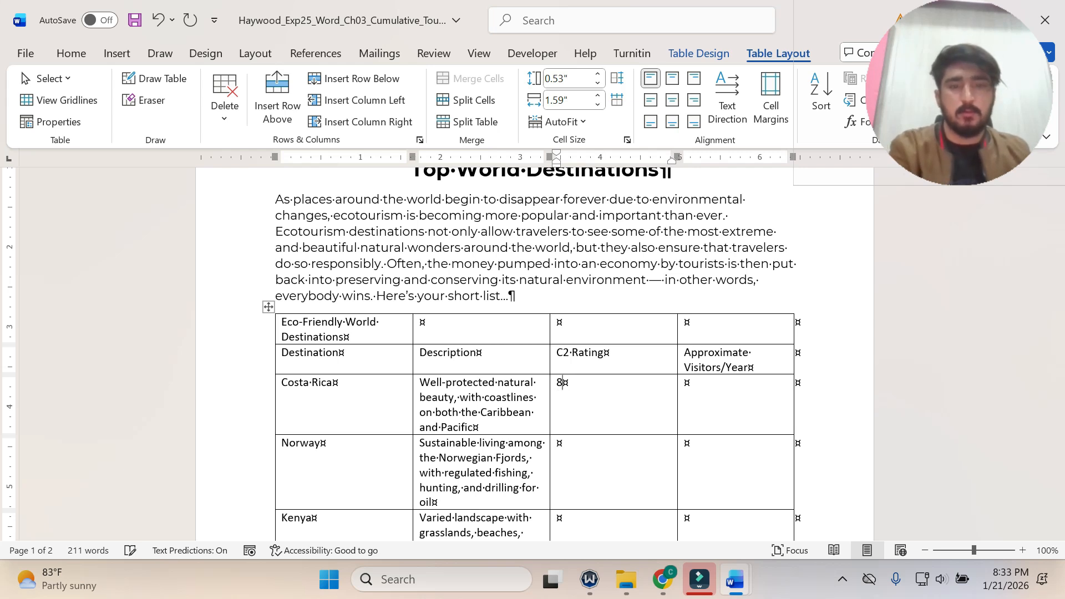
Consult the step 5 data list and enter 7 as Norway's C2 Rating in the flyer table.
click(737, 587)
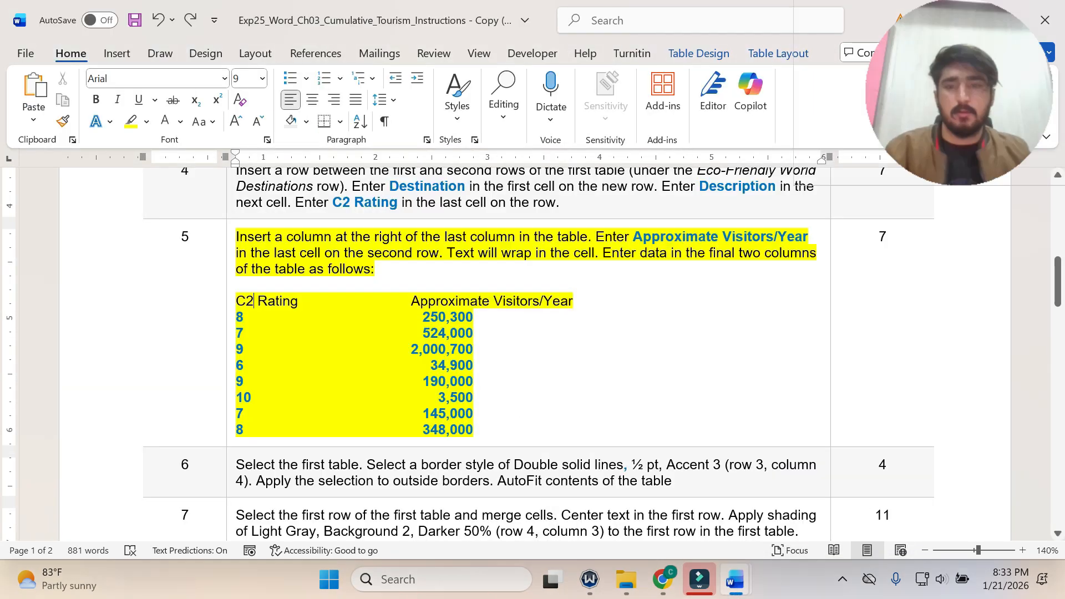
click(767, 521)
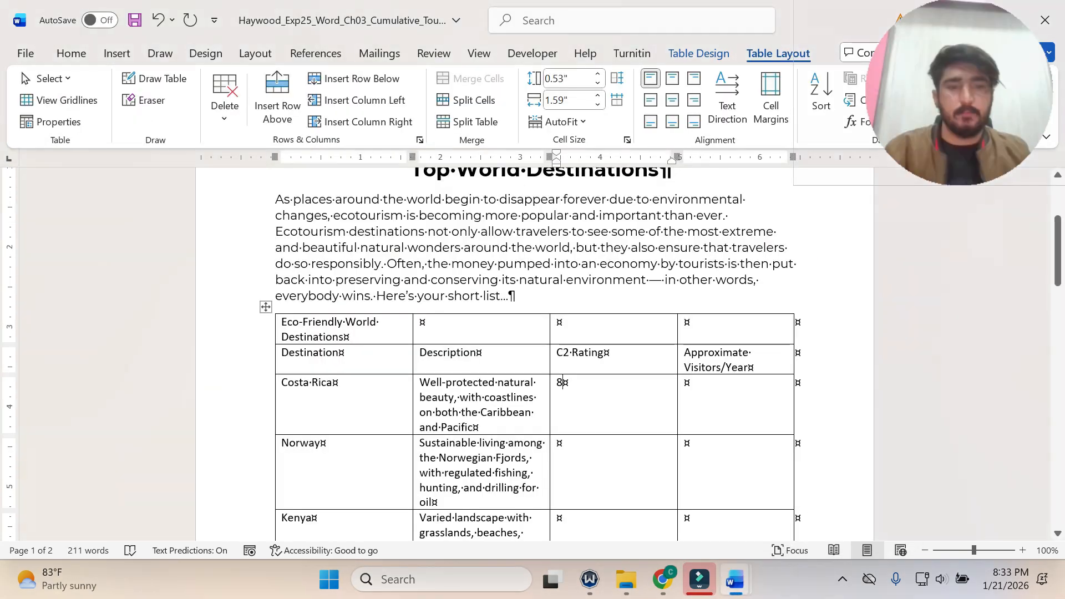
click(558, 443)
text(7)
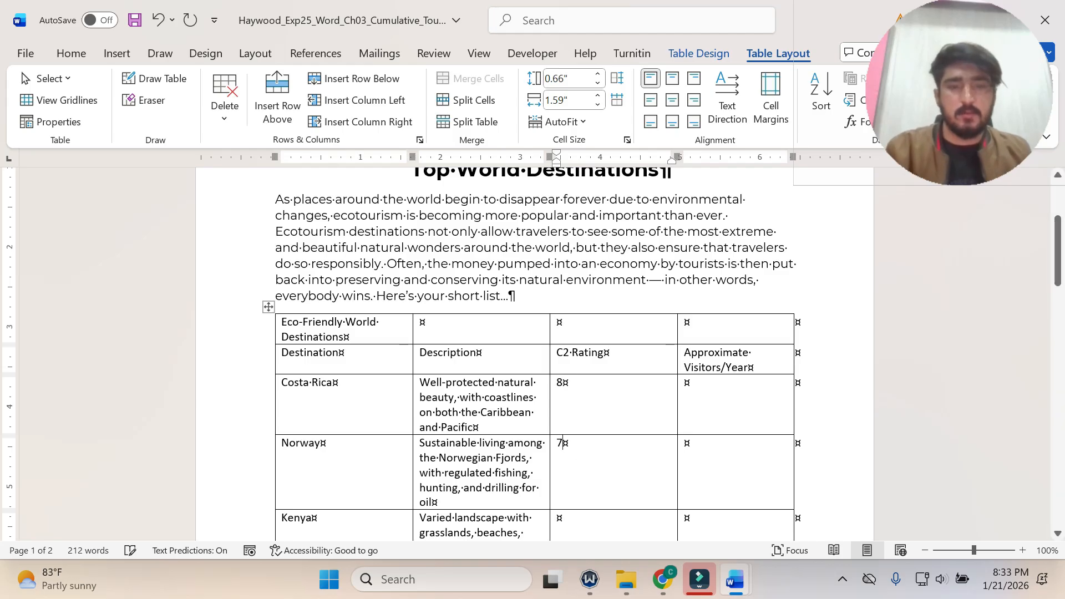
Look up the next rating in the instructions and enter 9 as Kenya's C2 Rating in the flyer table.
scroll(593, 447, down, 2)
click(594, 446)
click(744, 581)
click(659, 516)
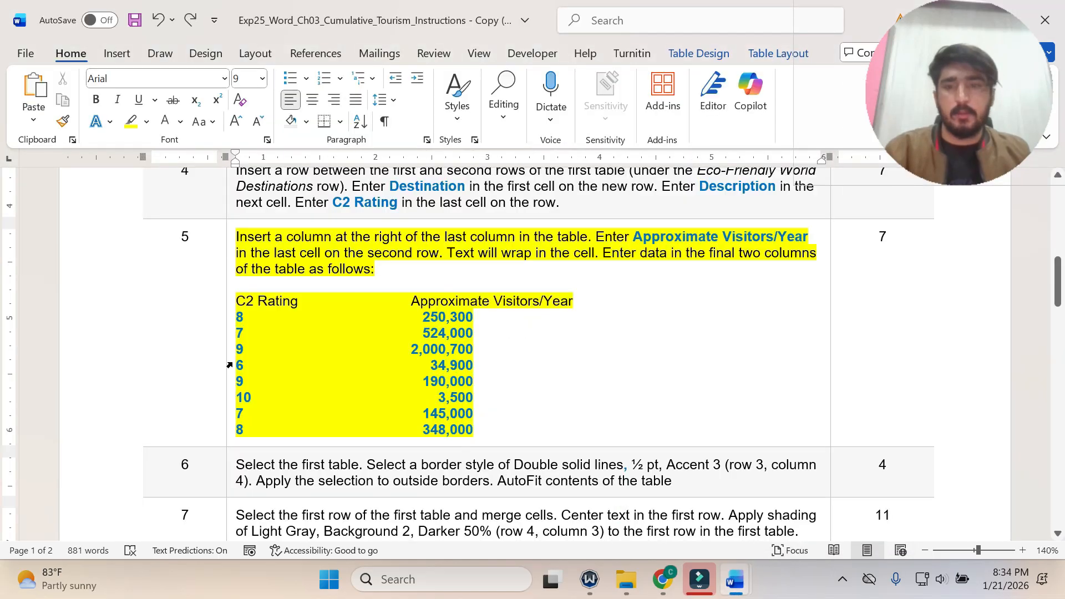
mouse_move(735, 579)
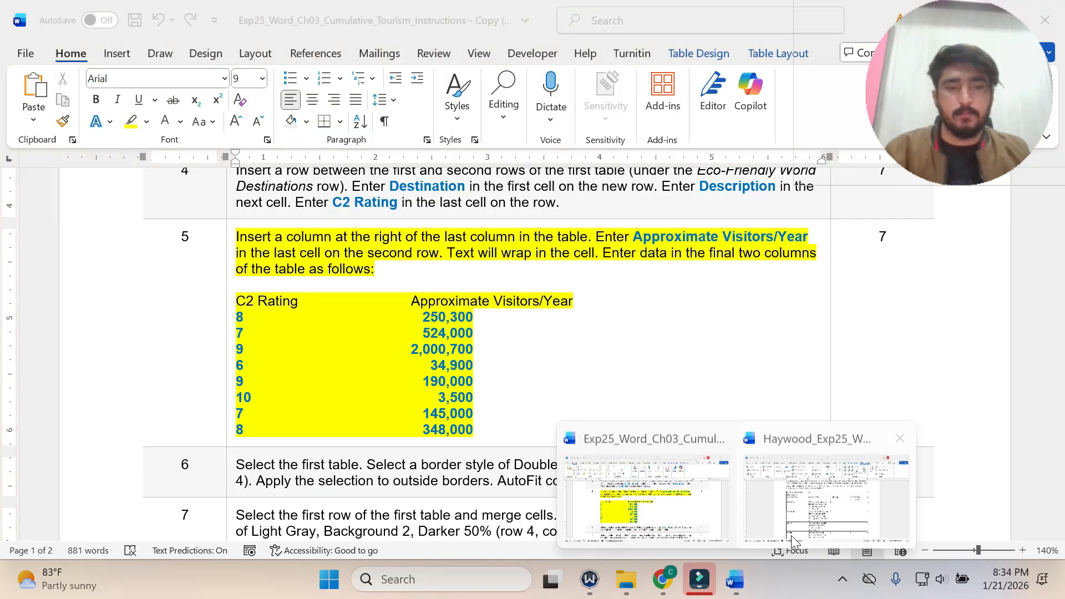
click(791, 535)
click(581, 456)
text(9)
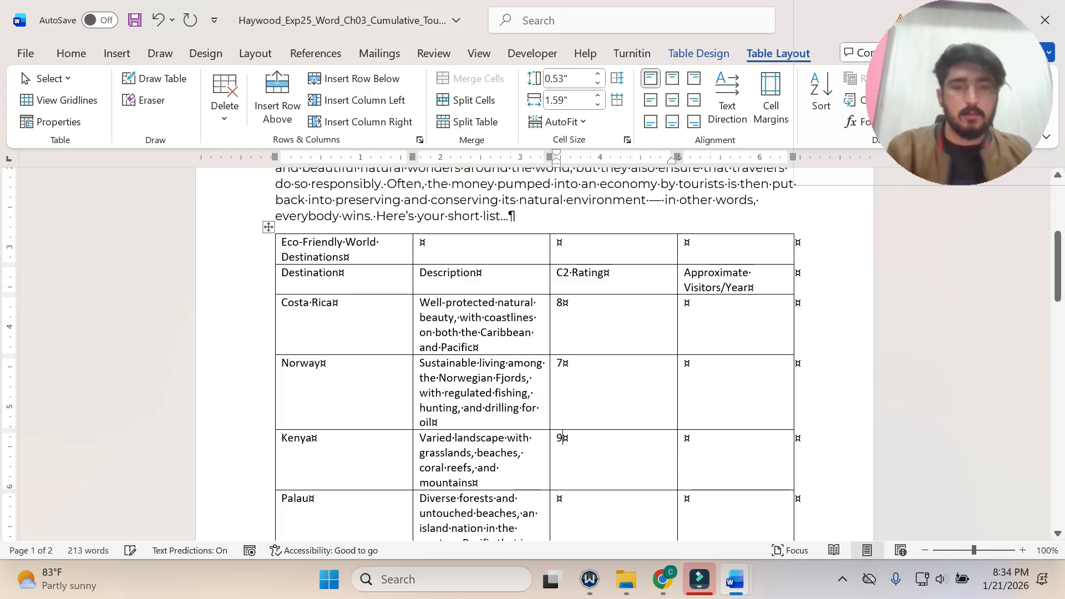
Enter C2 Ratings of 6 for Palau and 9 for Galapagos Islands in the flyer table.
scroll(581, 456, down, 3)
click(581, 456)
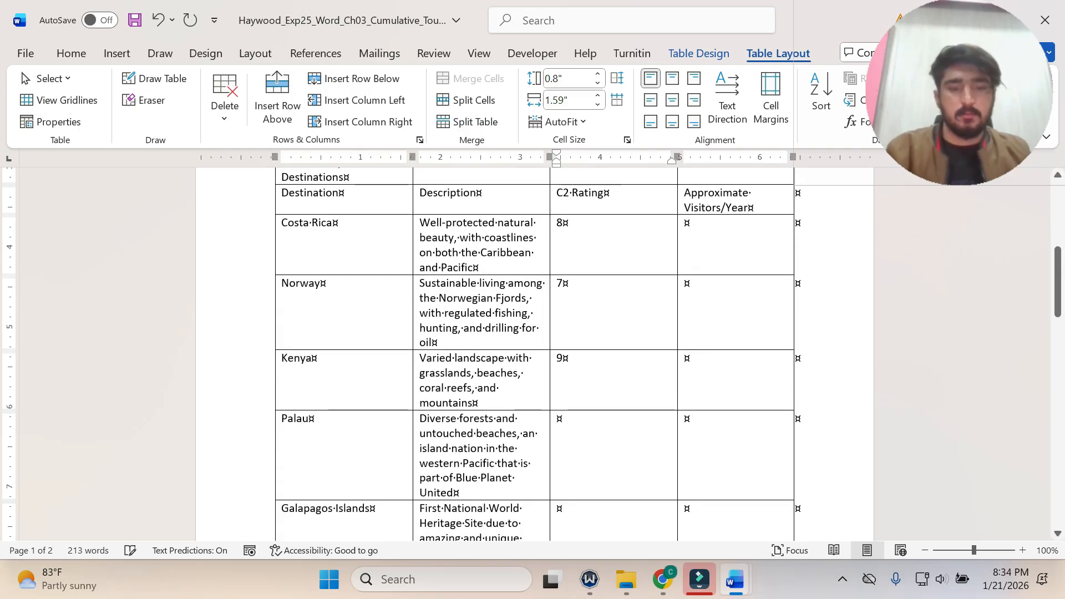
text(6)
scroll(565, 456, down, 1)
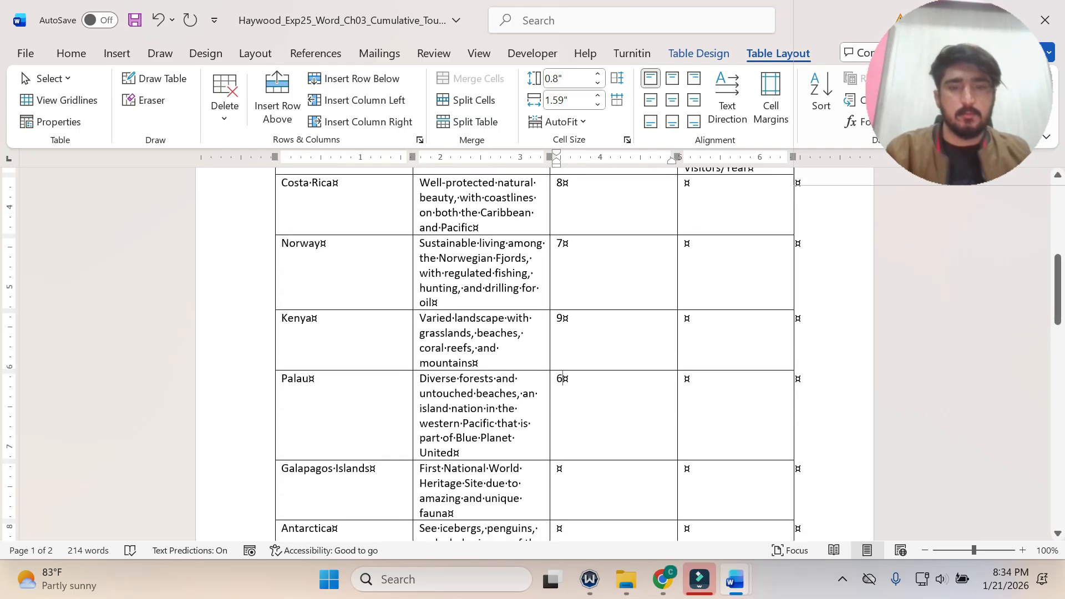
key(Down)
text(9)
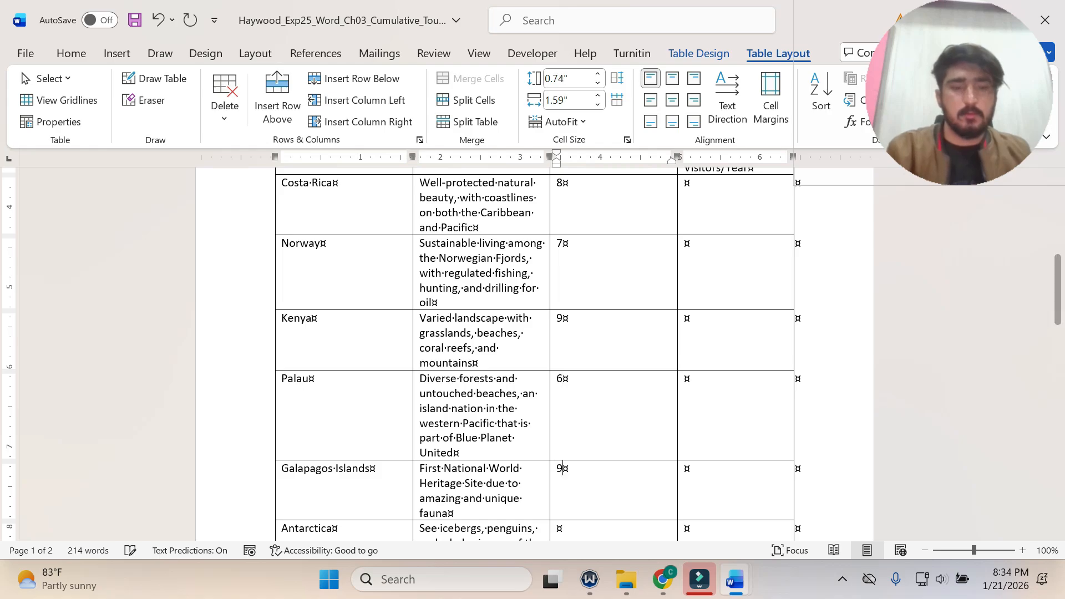
Check the remaining ratings in step 5 and enter C2 Ratings of 10 for Antarctica and 7 for Iceland.
mouse_move(741, 586)
click(631, 488)
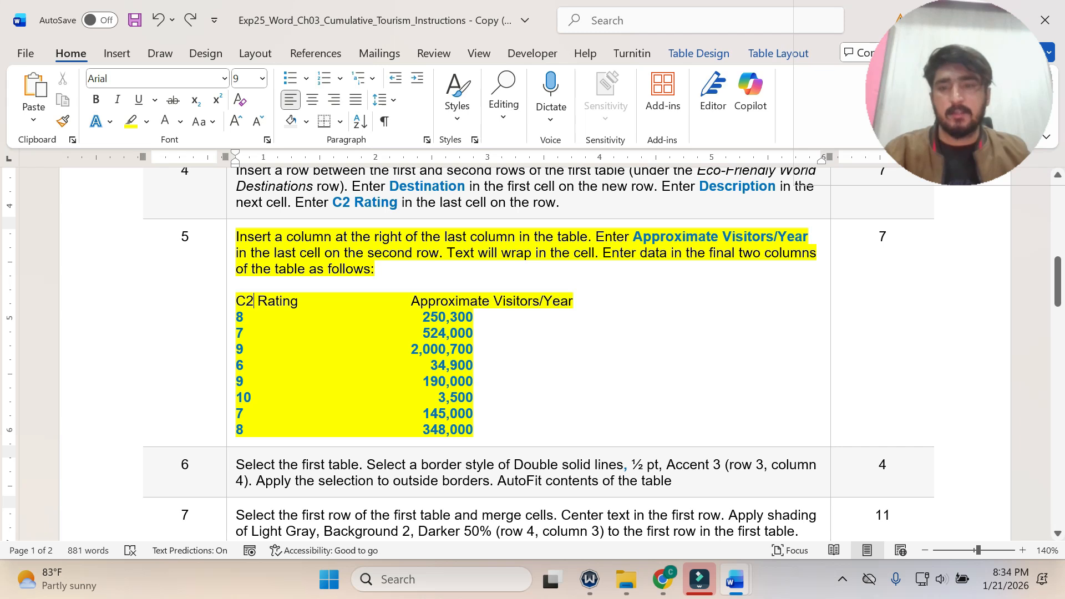
click(746, 587)
click(810, 493)
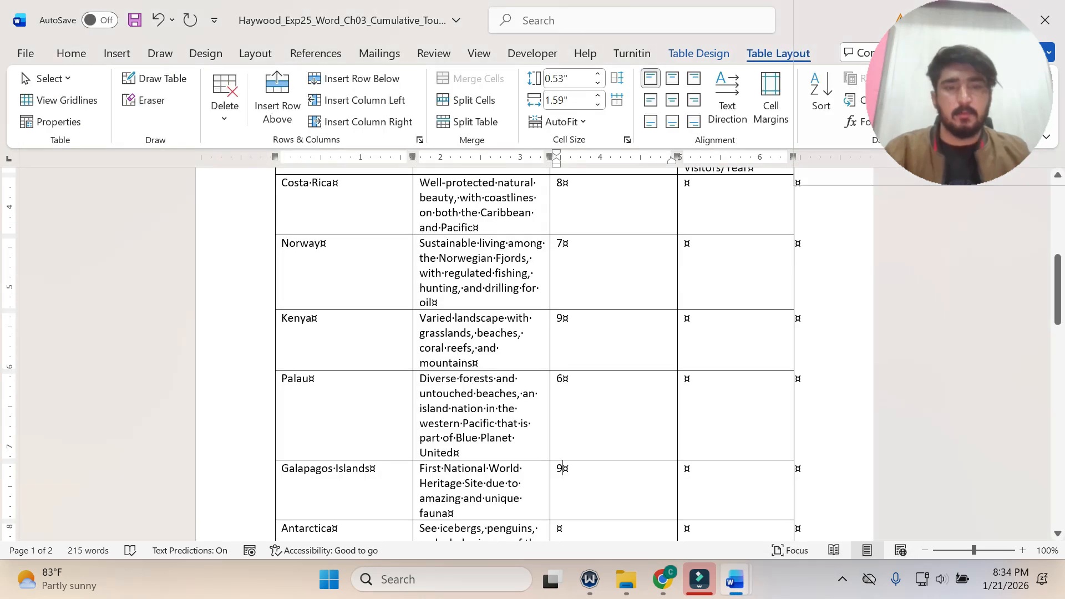
scroll(533, 355, down, 2)
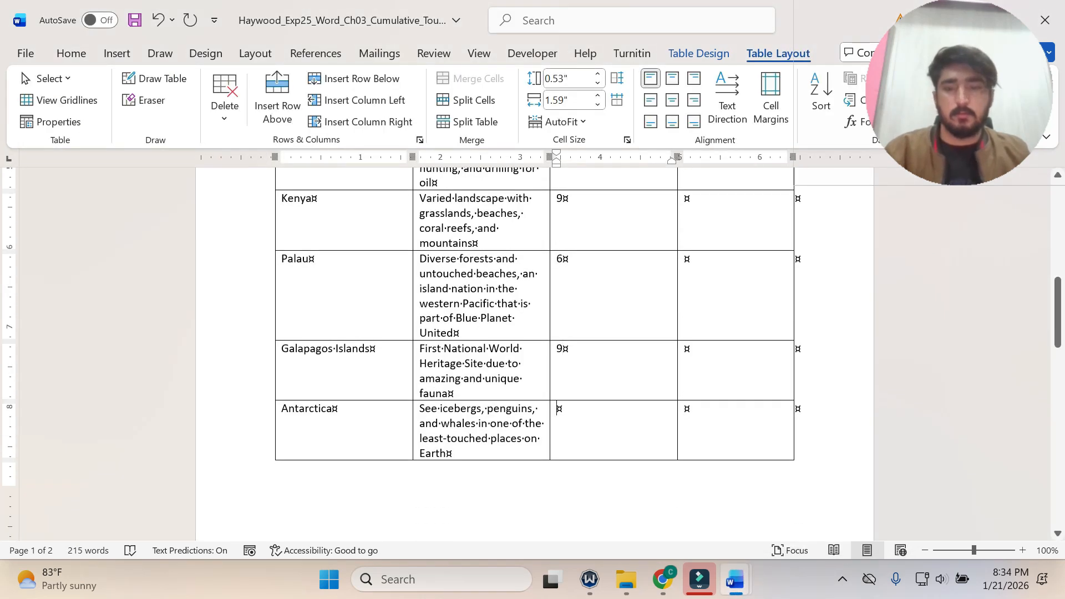
text(10)
scroll(534, 355, down, 4)
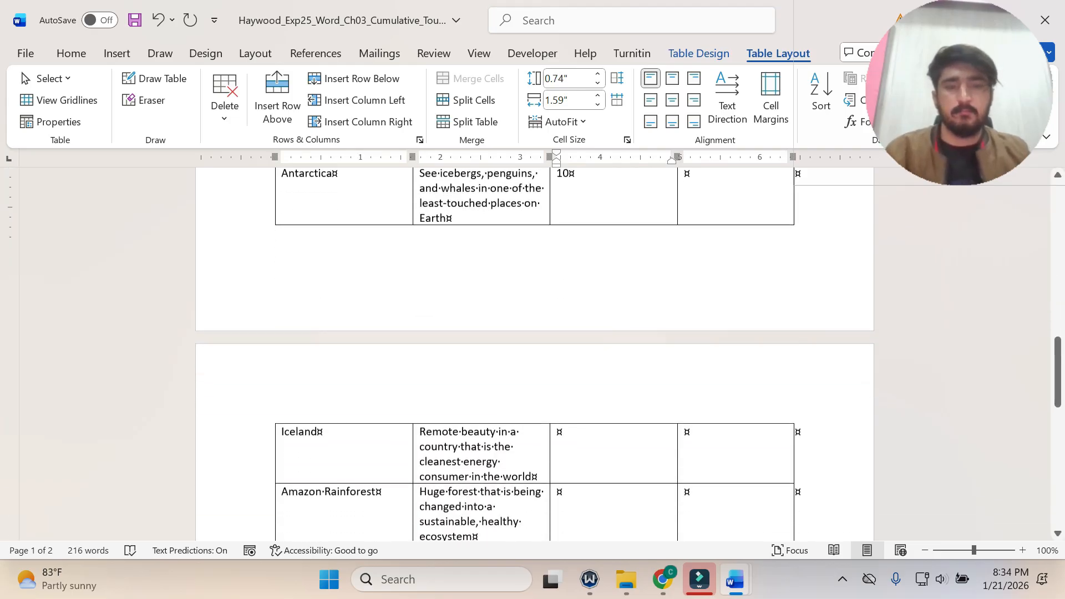
scroll(546, 363, down, 2)
click(560, 348)
text(7)
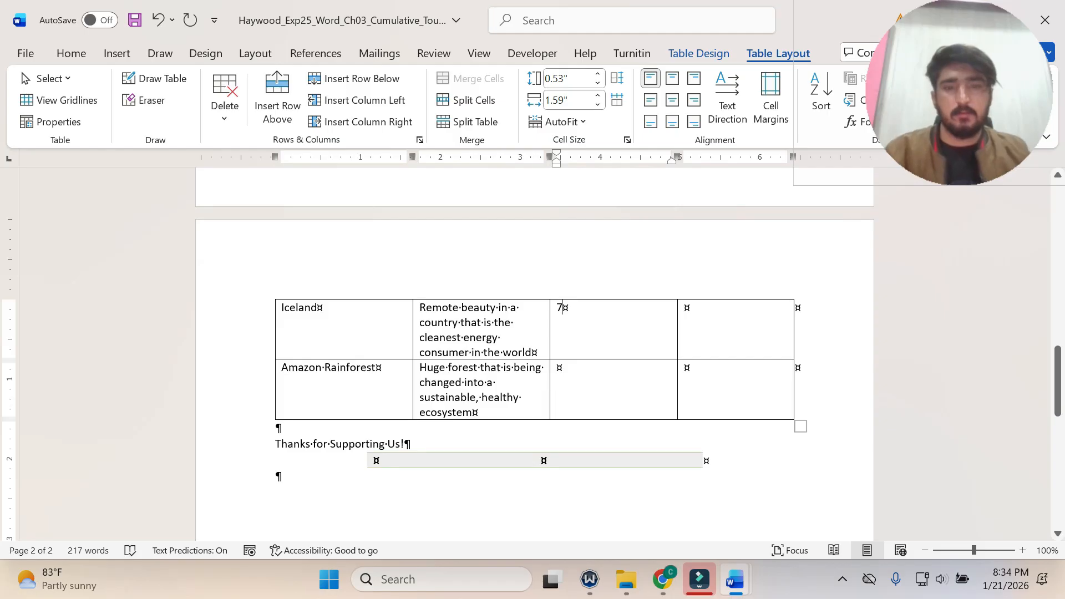
Copy 250,300 from the step 5 data list and paste it as text only into Costa Rica's Approximate Visitors/Year cell.
scroll(587, 378, up, 10)
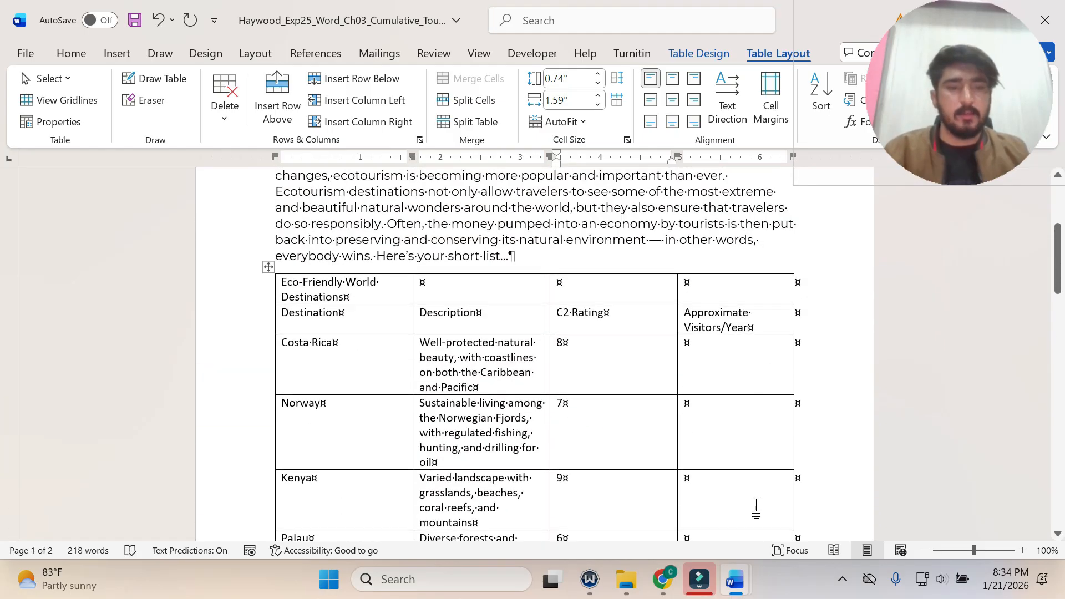
mouse_move(735, 579)
click(643, 477)
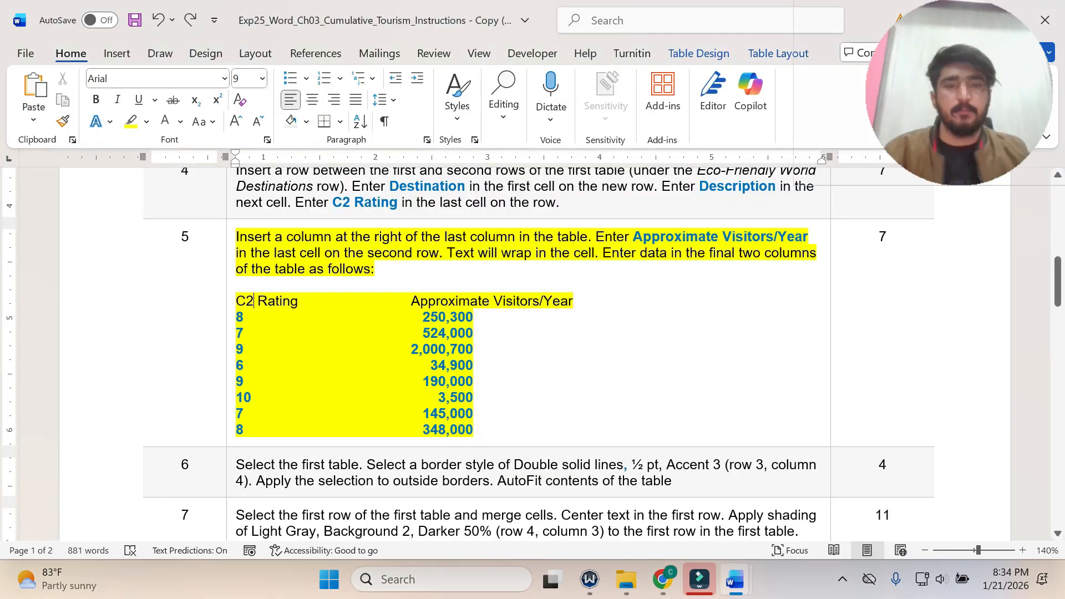
double_click(447, 316)
key(ctrl+c)
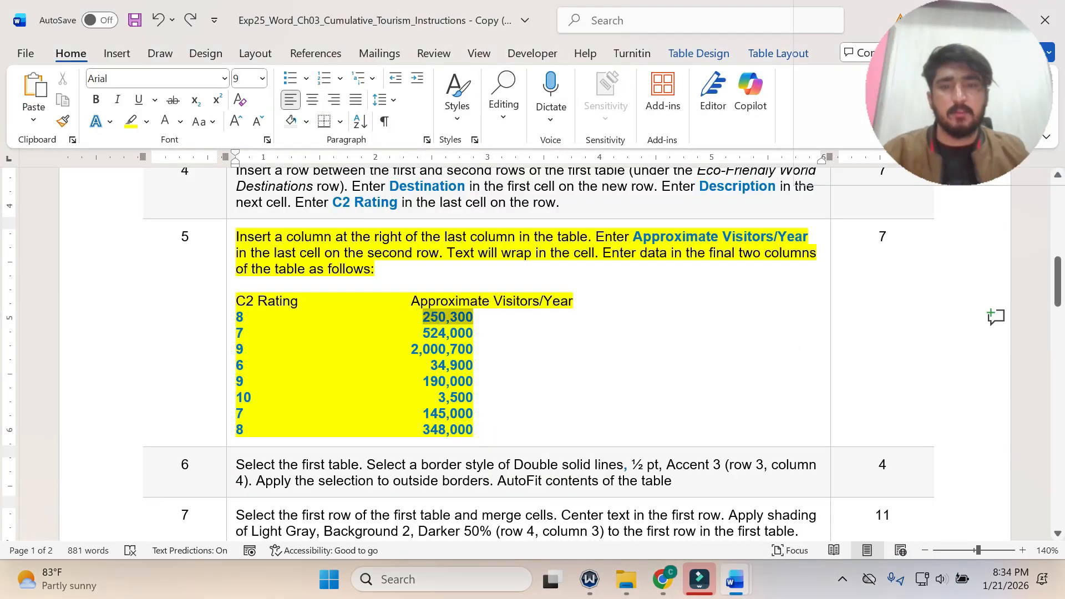
mouse_move(729, 574)
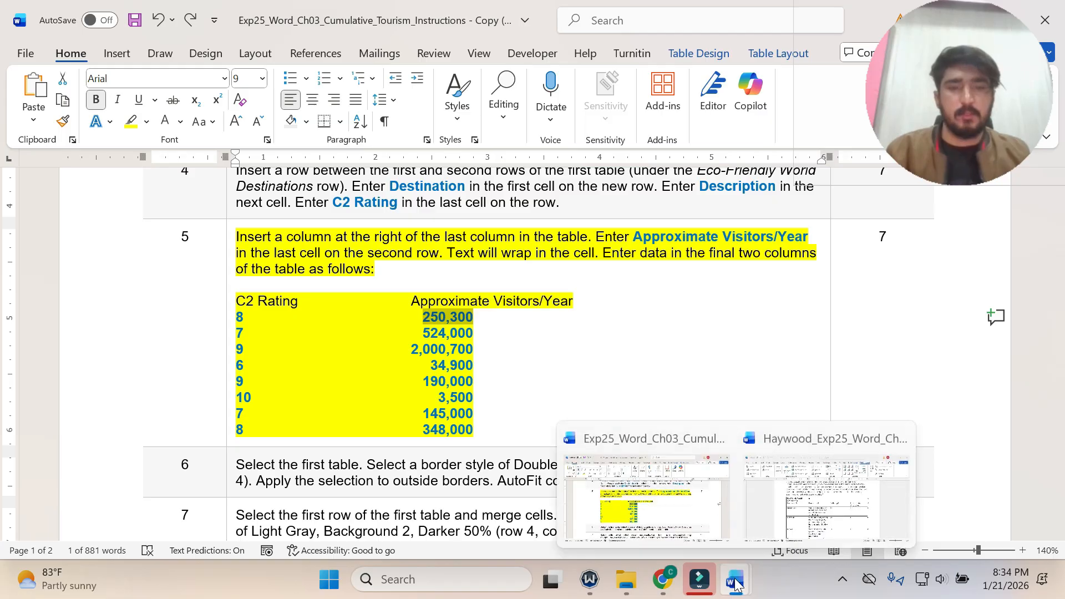
click(887, 476)
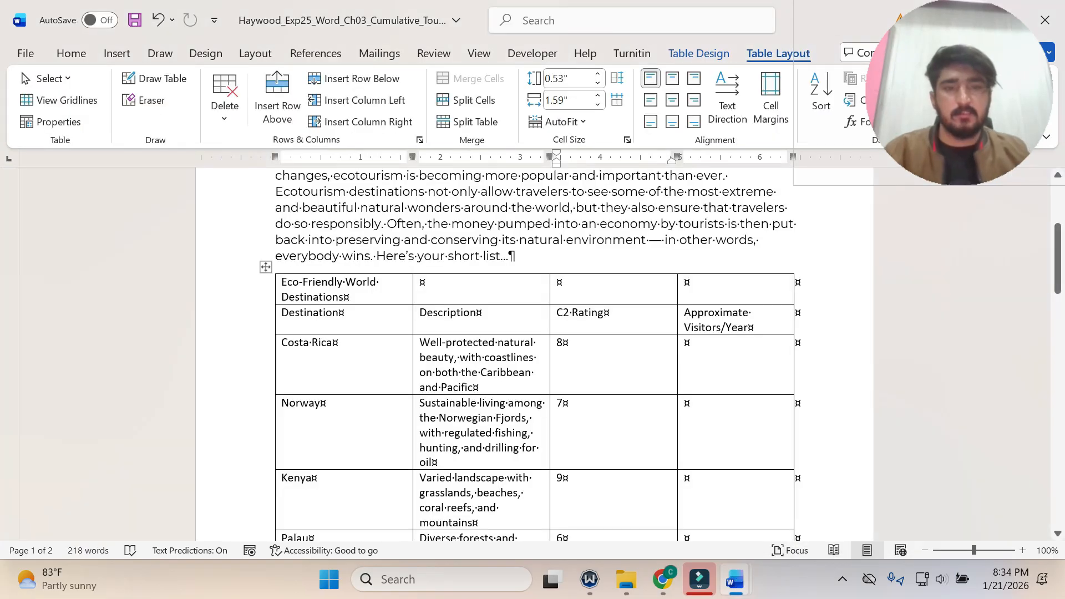
click(685, 341)
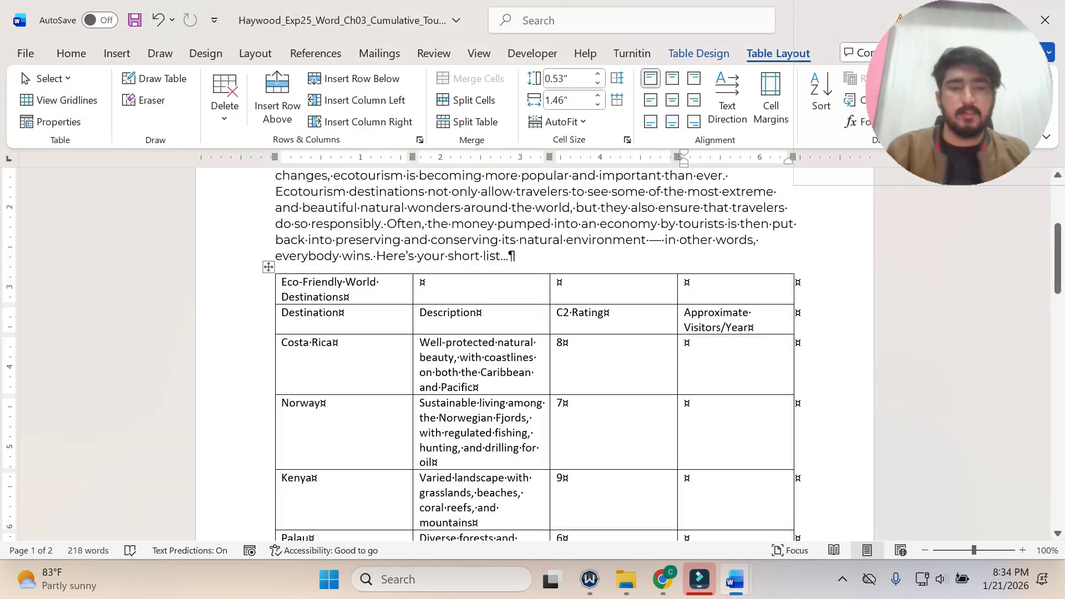
key(ctrl+v)
click(751, 361)
key(Escape)
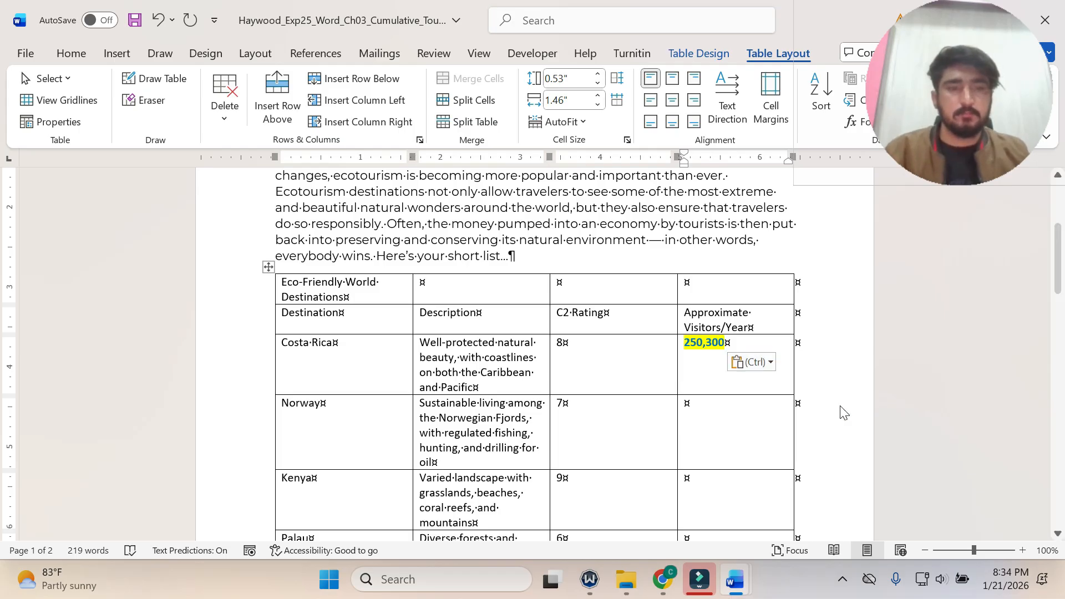
Copy 524,000 from the step 5 data list and paste it as text only into Norway's Approximate Visitors/Year cell.
mouse_move(734, 579)
click(654, 499)
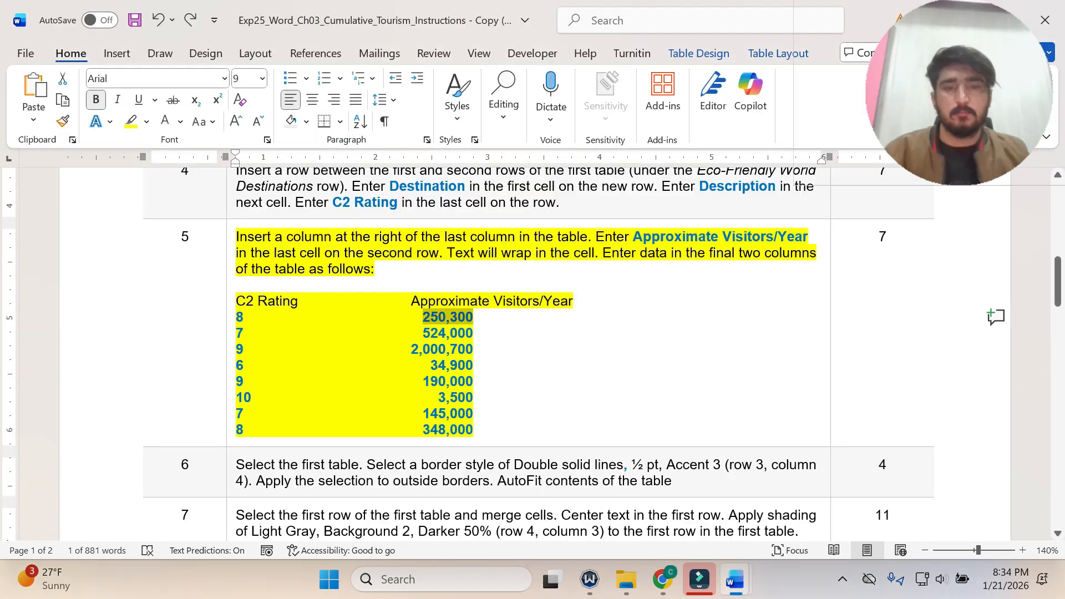
double_click(425, 333)
key(ctrl+c)
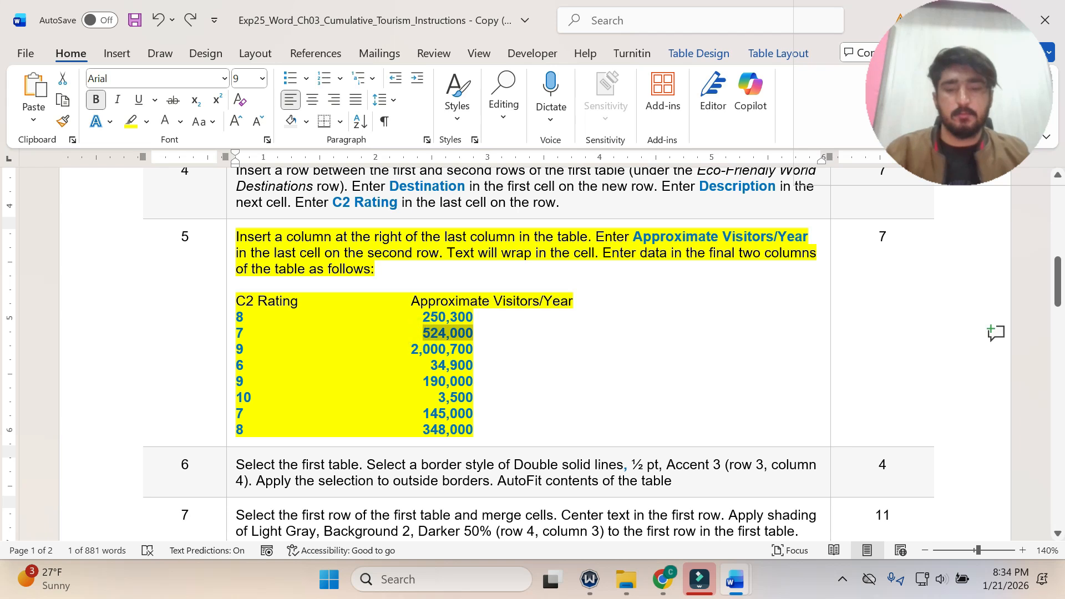
click(735, 580)
click(764, 548)
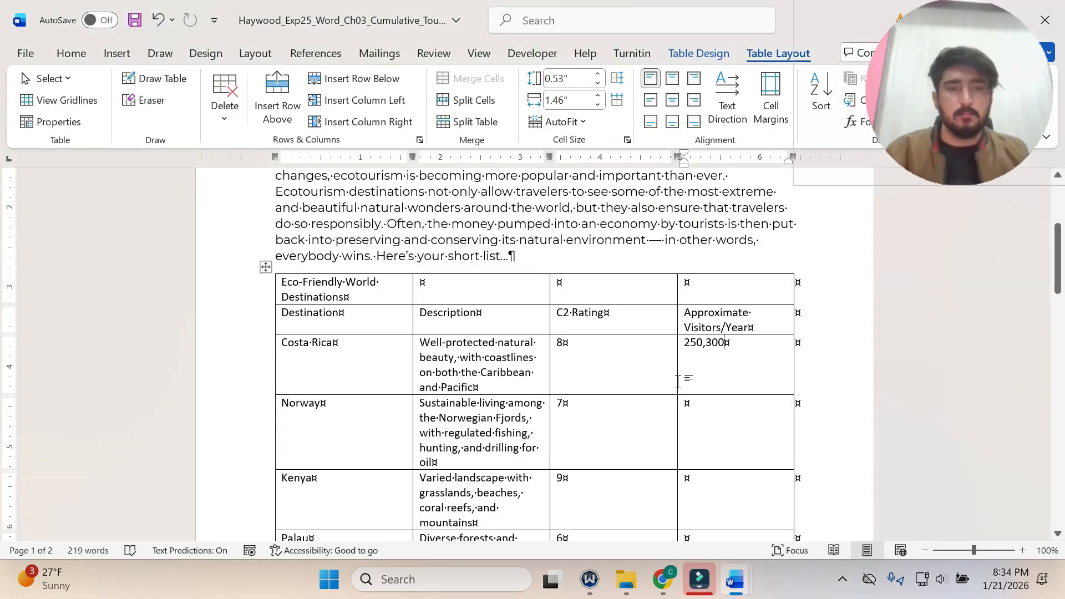
key(ctrl+v)
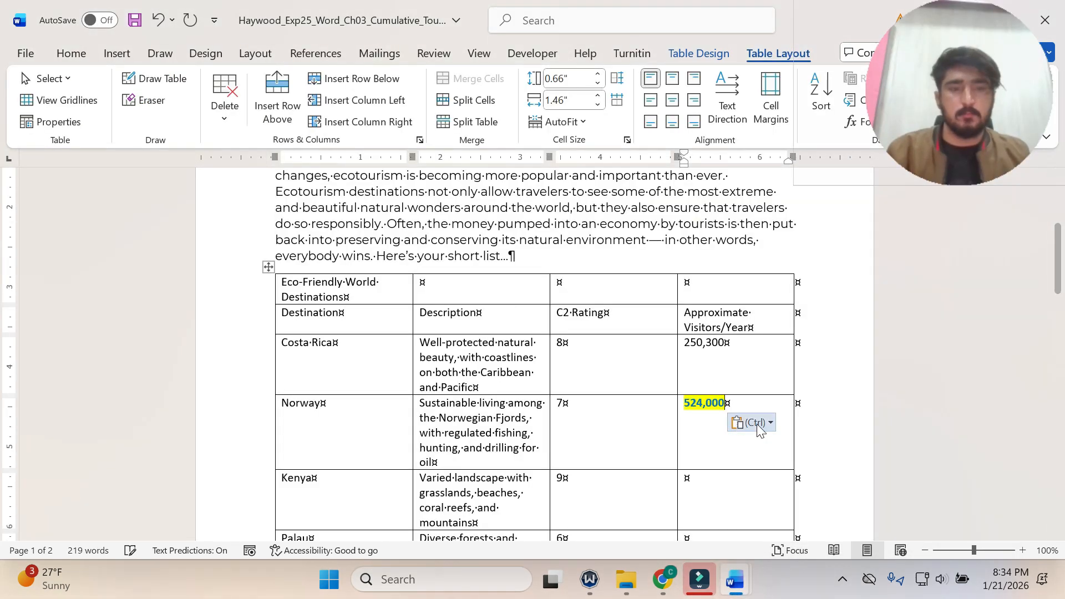
key(ctrl)
key(Escape)
key(t)
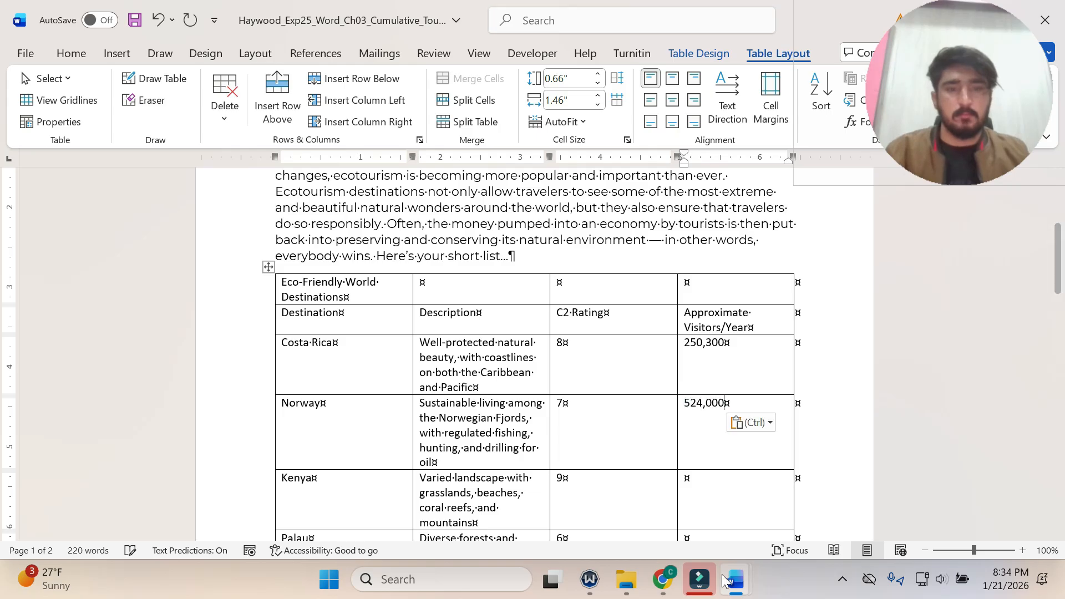
Copy 2,000,700 from the step 5 data list and paste it as text only into Kenya's Approximate Visitors/Year cell.
click(725, 579)
click(687, 527)
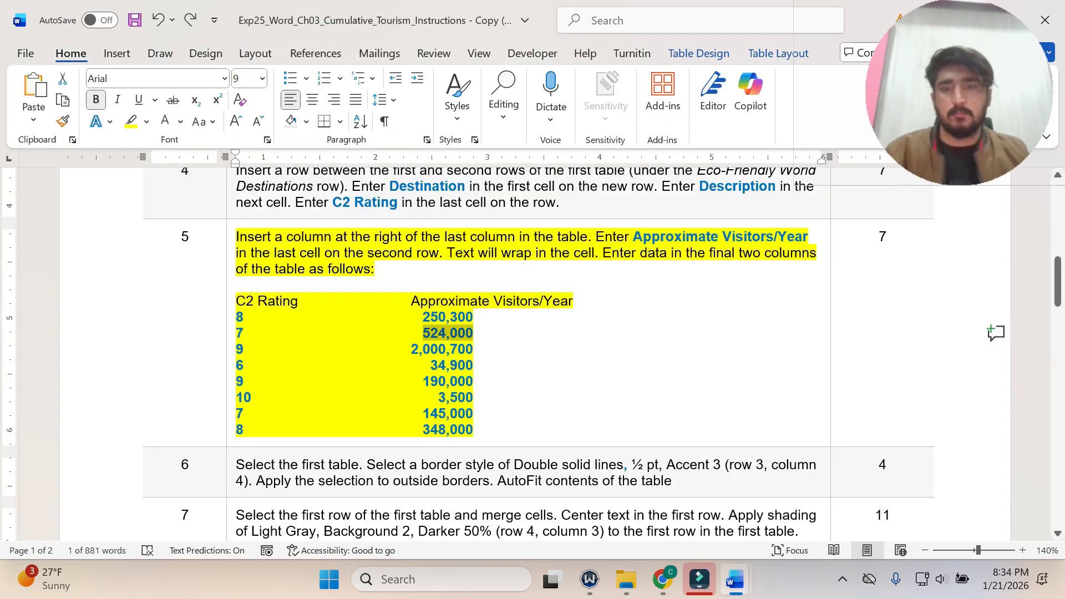
double_click(442, 349)
key(ctrl+c)
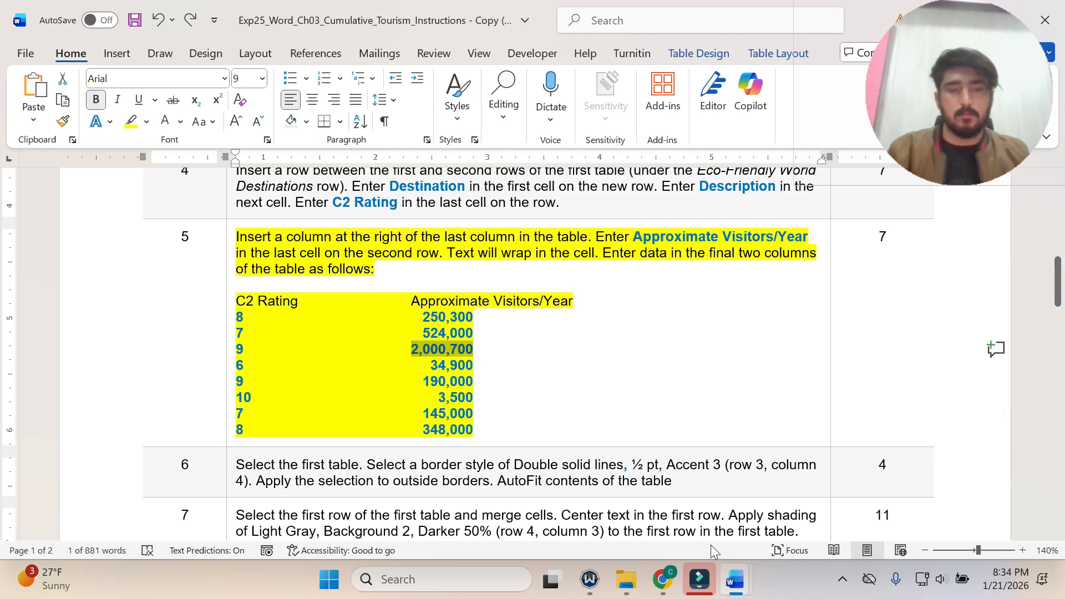
mouse_move(732, 571)
click(821, 529)
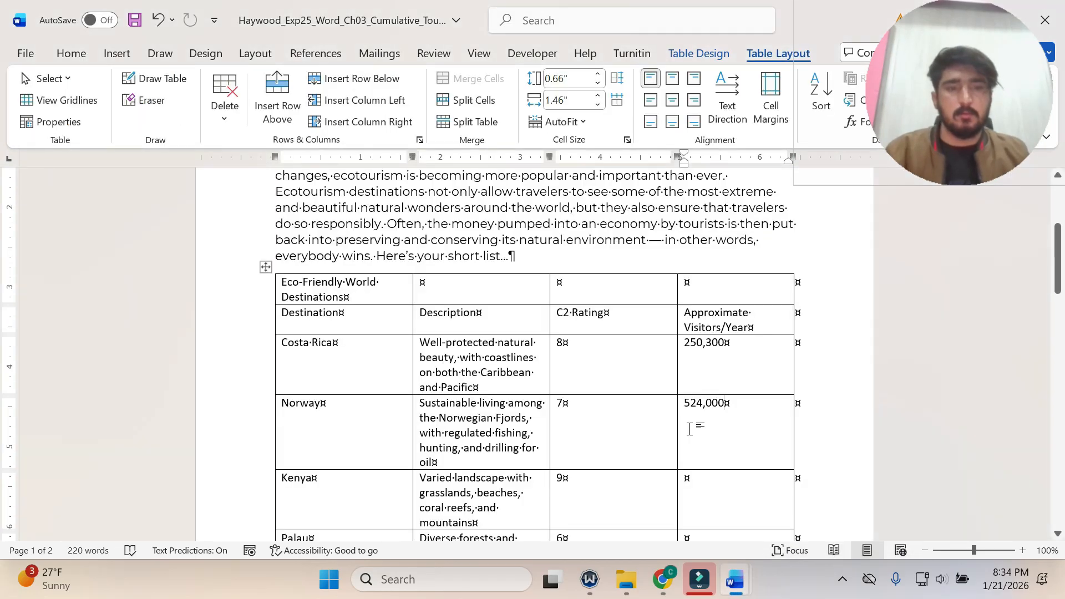
scroll(689, 428, down, 1)
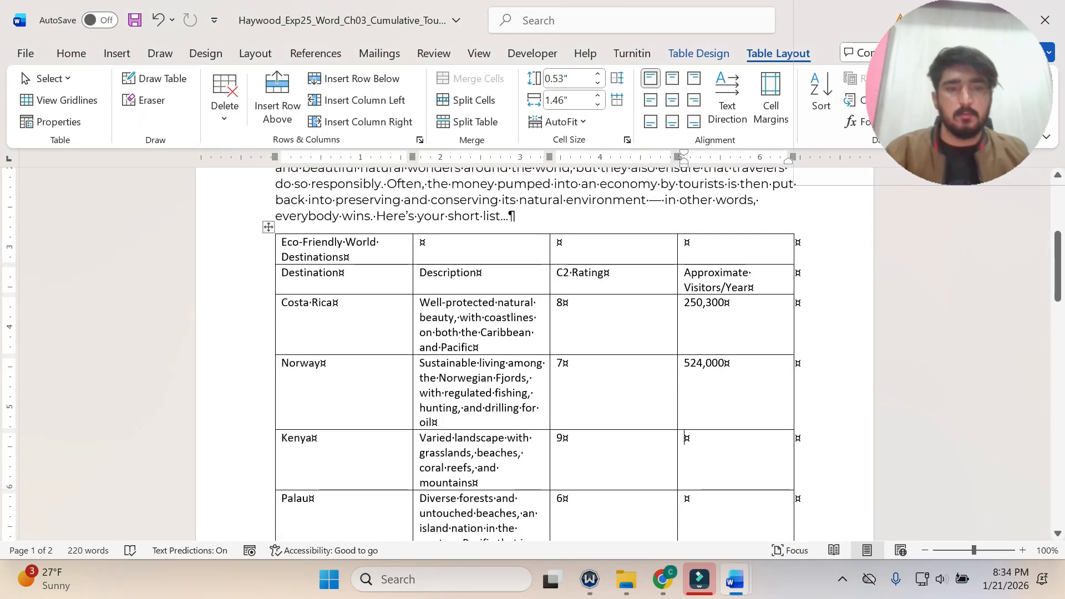
key(ctrl+v)
click(778, 458)
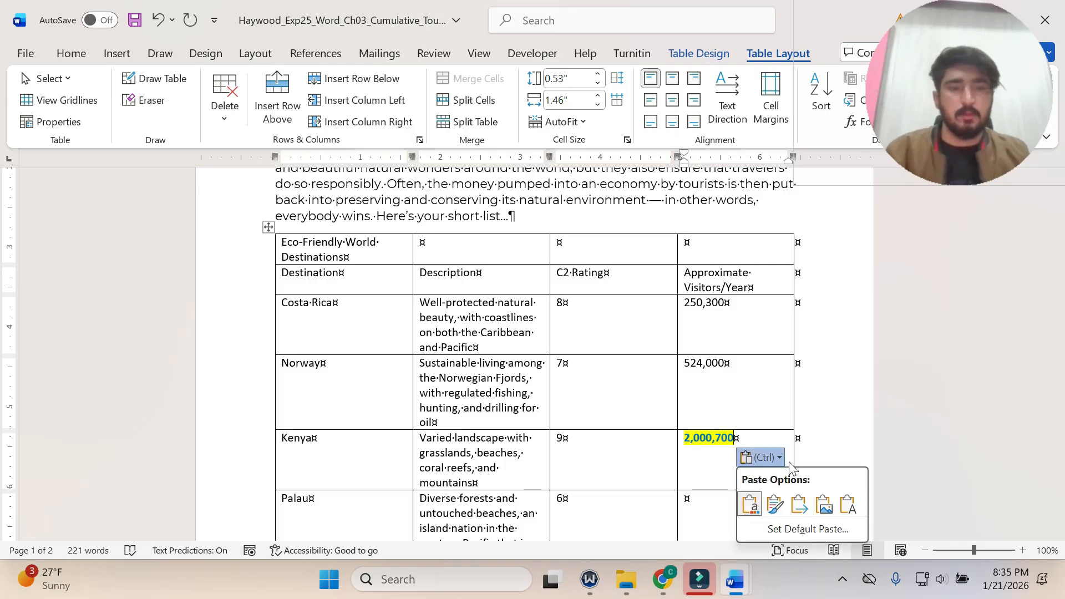
click(848, 504)
Copy 34,900 from the step 5 data list and paste it as text only into Palau's Approximate Visitors/Year cell.
click(735, 578)
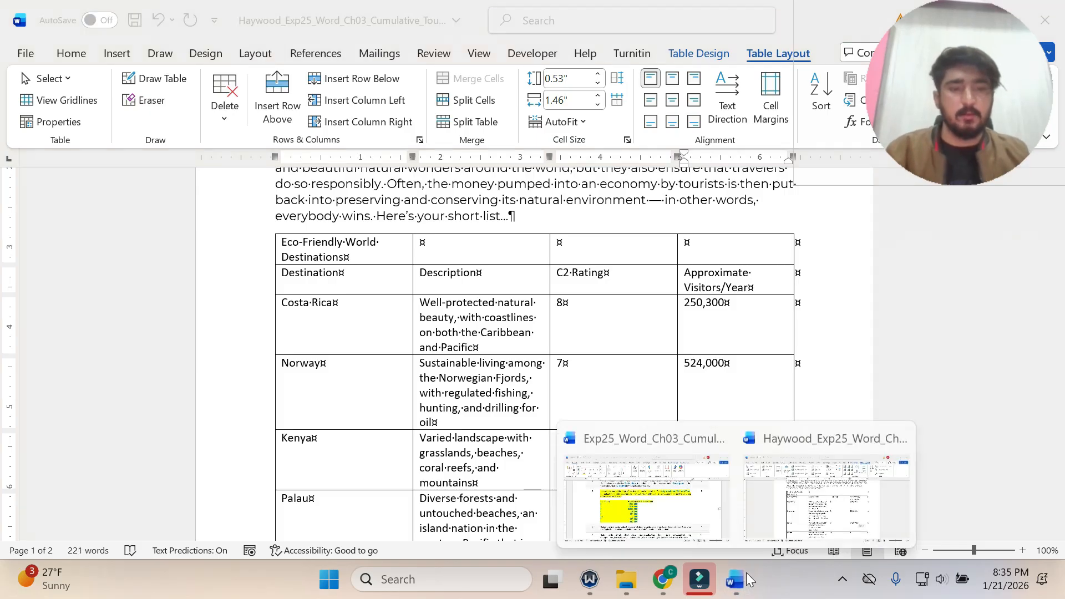
click(732, 578)
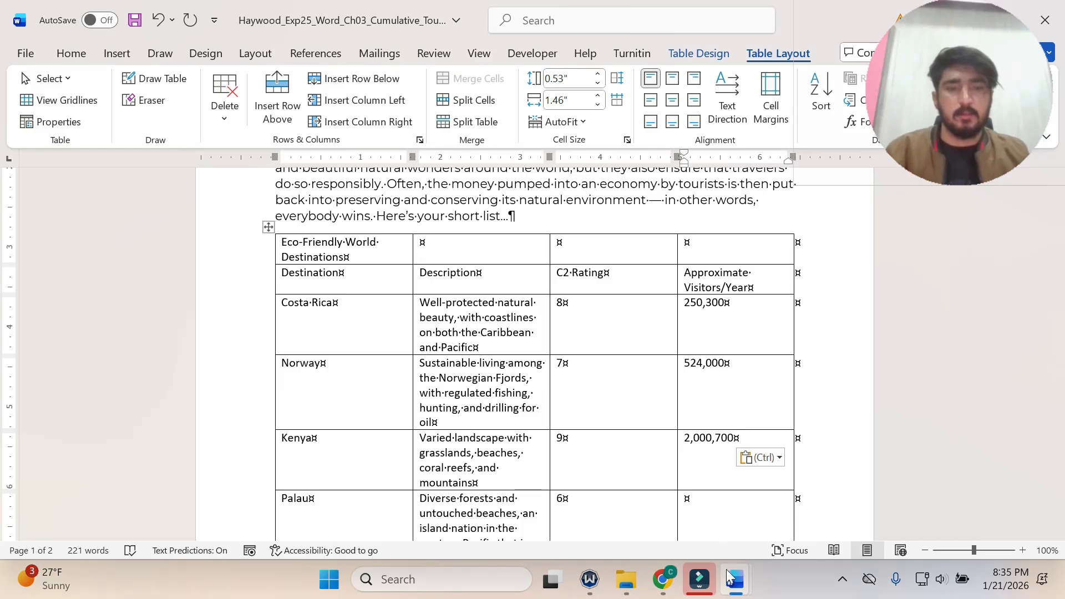
mouse_move(730, 576)
click(643, 535)
scroll(499, 333, down, 3)
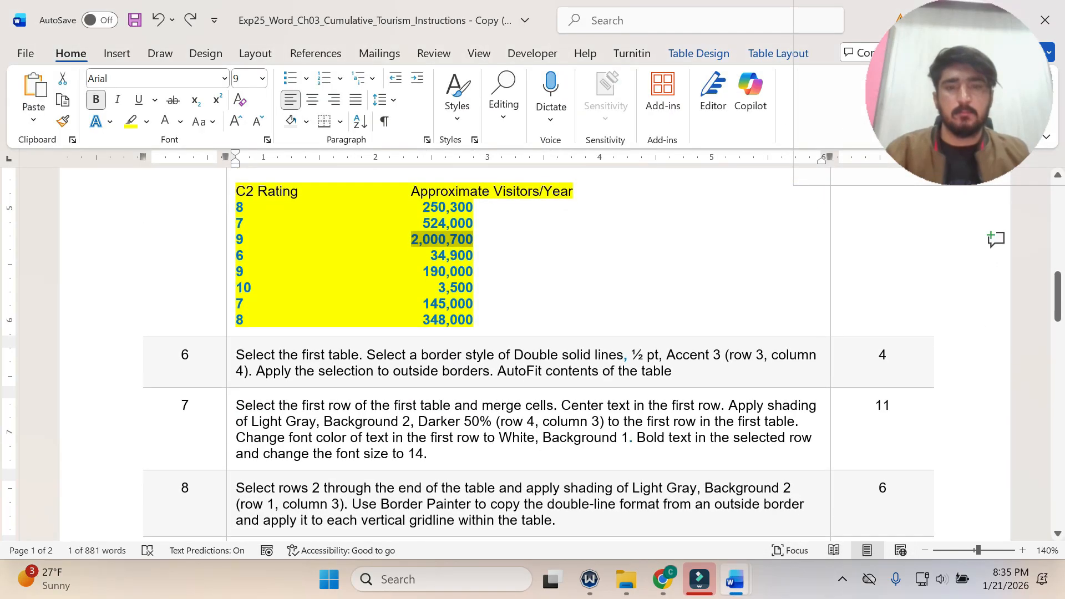
drag(427, 254, 486, 255)
key(ctrl+c)
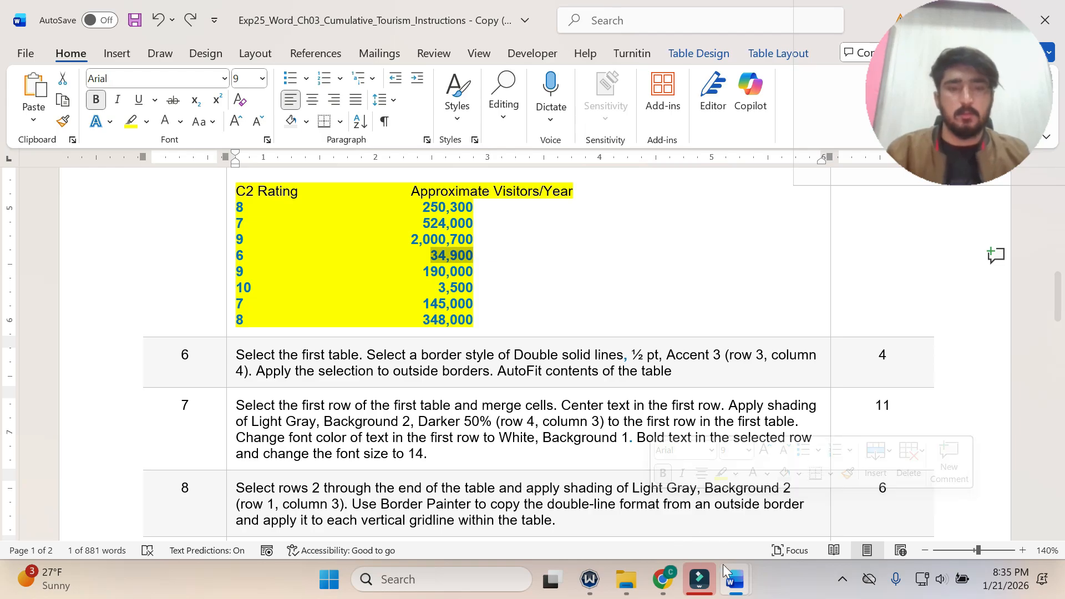
mouse_move(733, 580)
click(843, 502)
scroll(555, 360, down, 3)
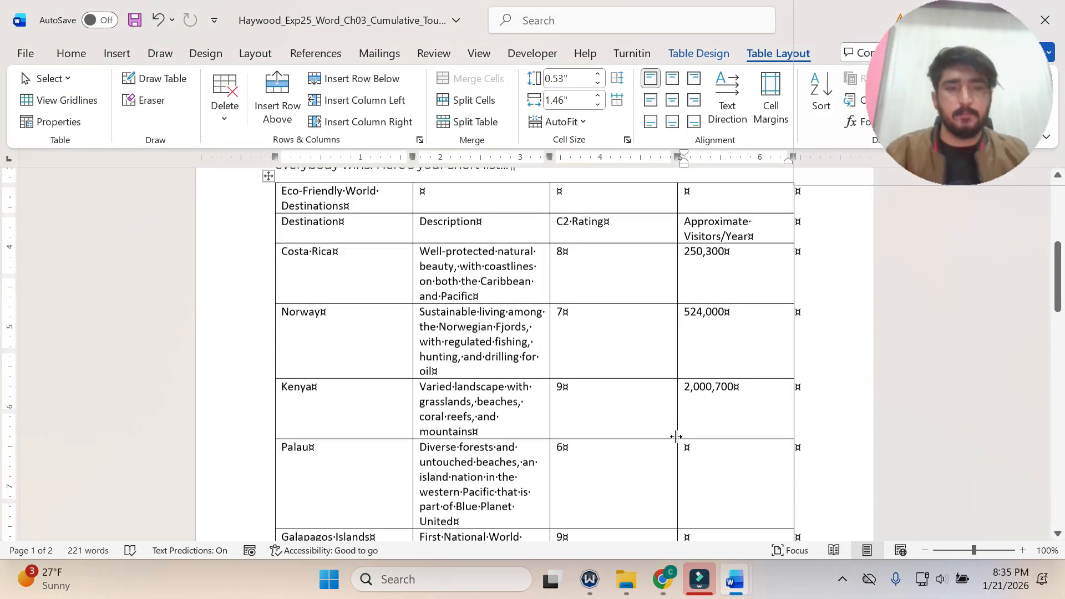
key(ctrl+v)
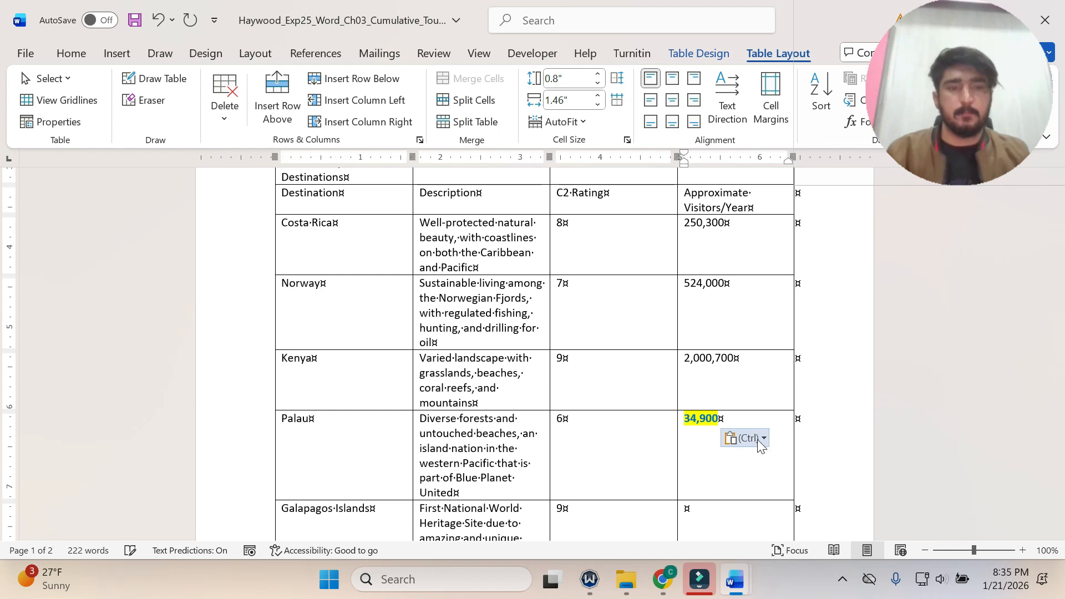
click(746, 438)
click(832, 486)
Copy 190,000 from the step 5 data list and paste it as text only into the Galapagos Islands' Approximate Visitors/Year cell.
scroll(829, 492, down, 3)
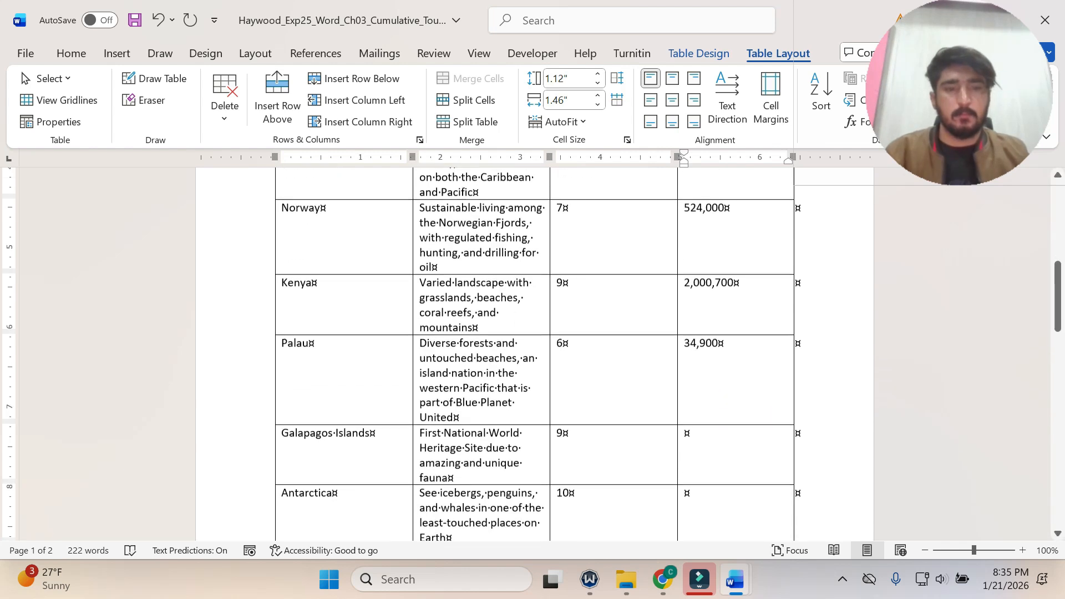
mouse_move(742, 586)
click(649, 499)
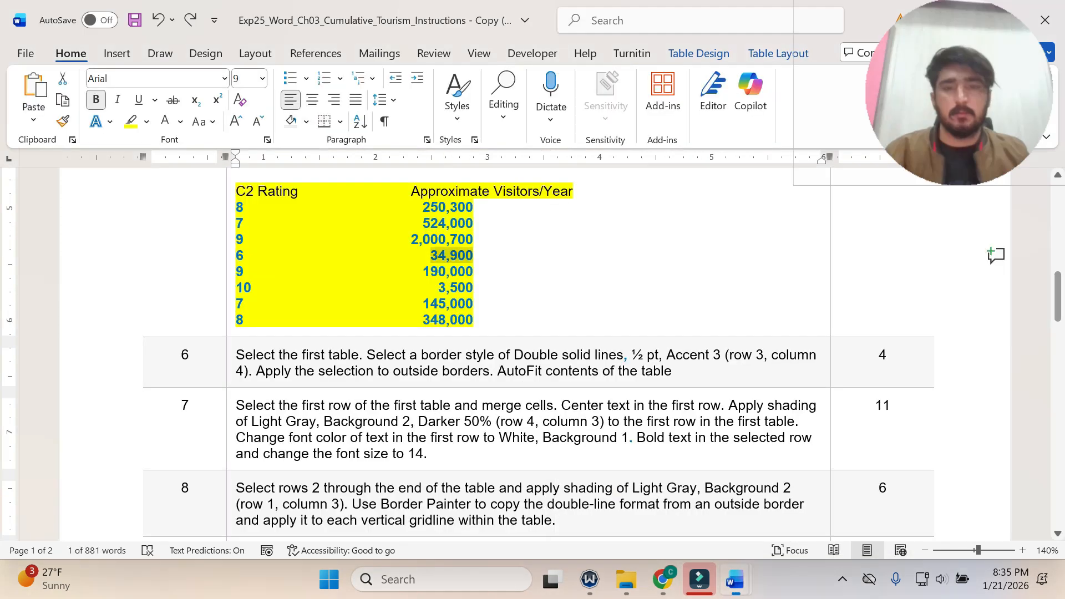
drag(417, 275, 471, 274)
click(470, 273)
double_click(425, 271)
key(ctrl+c)
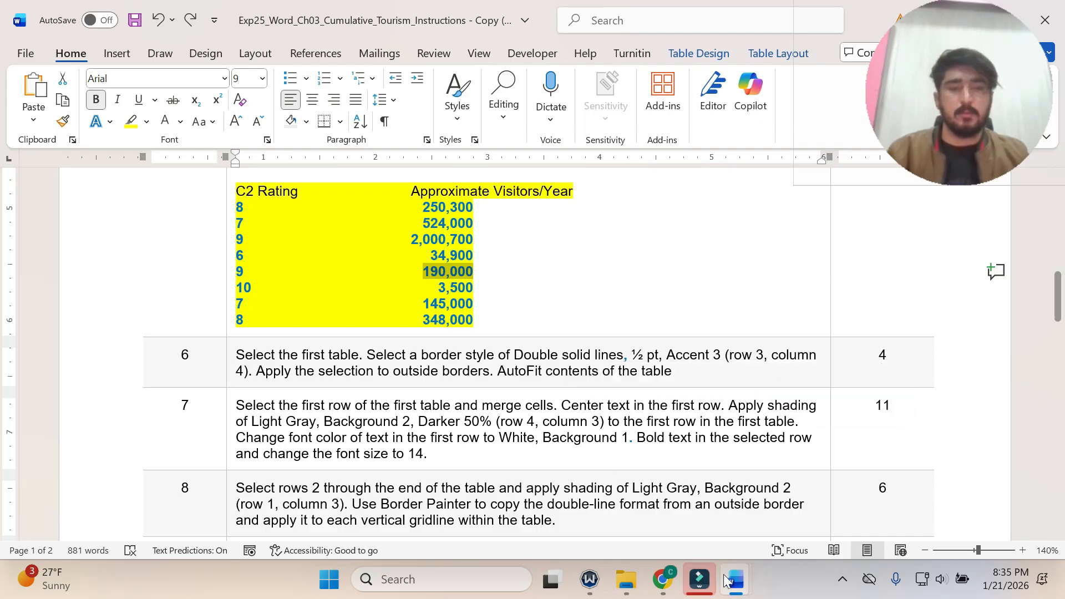
mouse_move(738, 579)
click(770, 523)
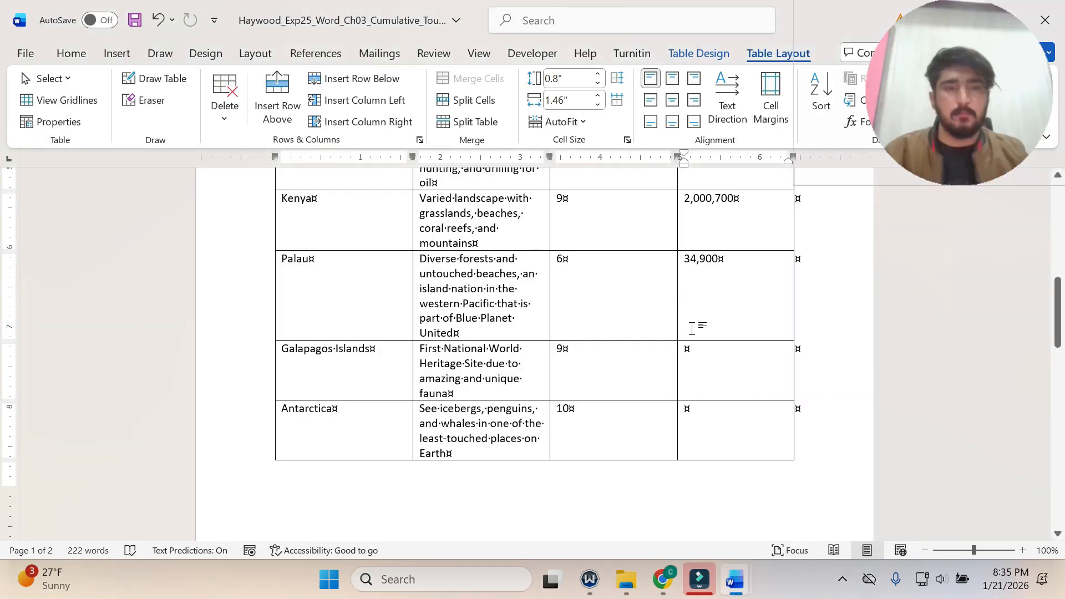
click(685, 348)
key(ctrl+v)
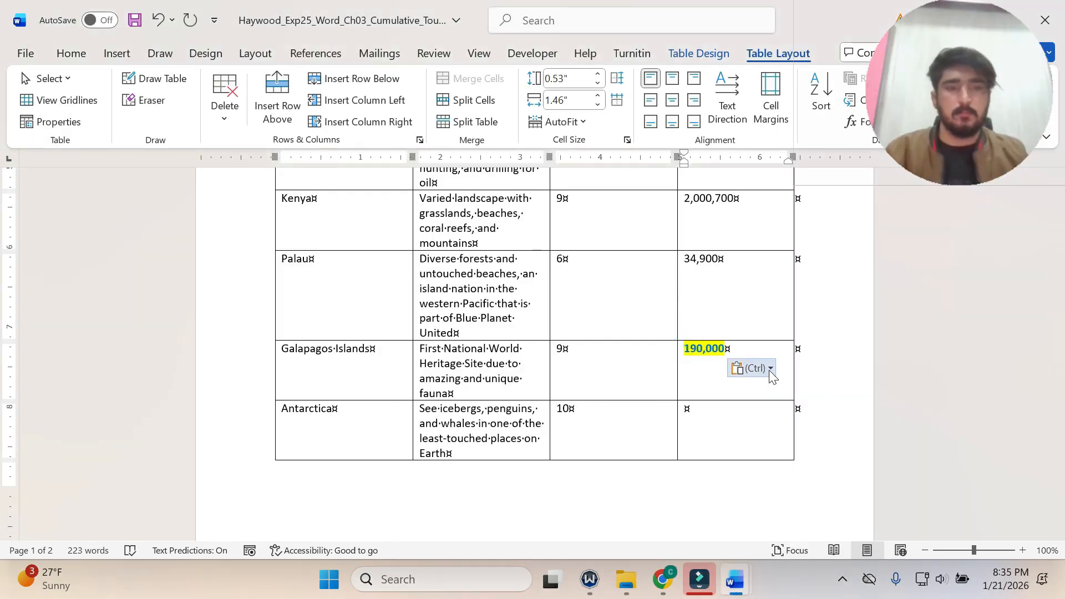
click(764, 369)
click(838, 415)
Copy 3,500 from the step 5 data list and paste it as text only into Antarctica's Approximate Visitors/Year cell.
mouse_move(734, 579)
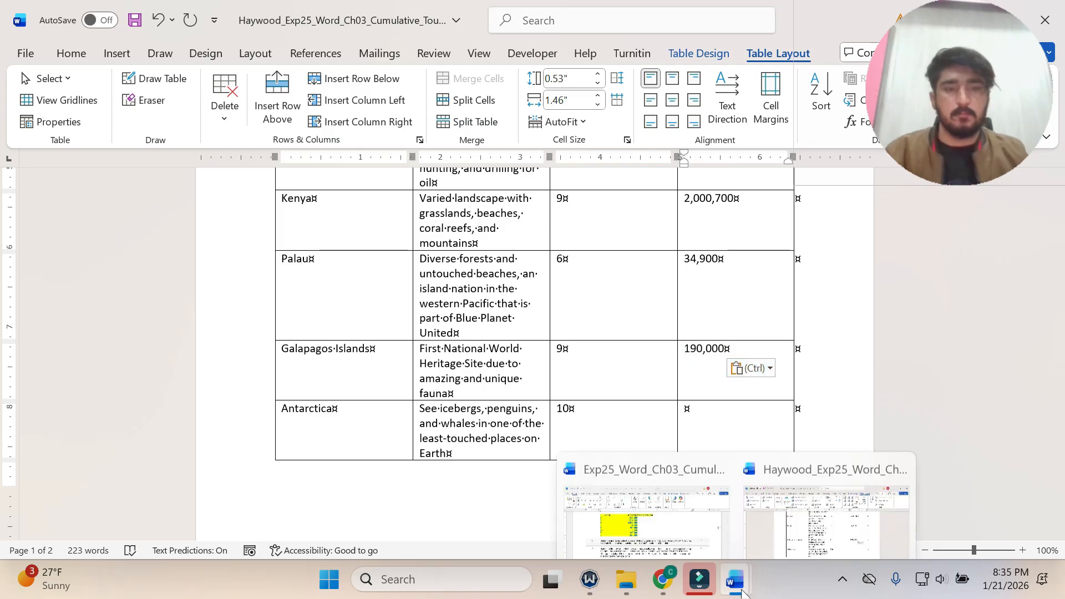
click(688, 530)
scroll(532, 355, down, 2)
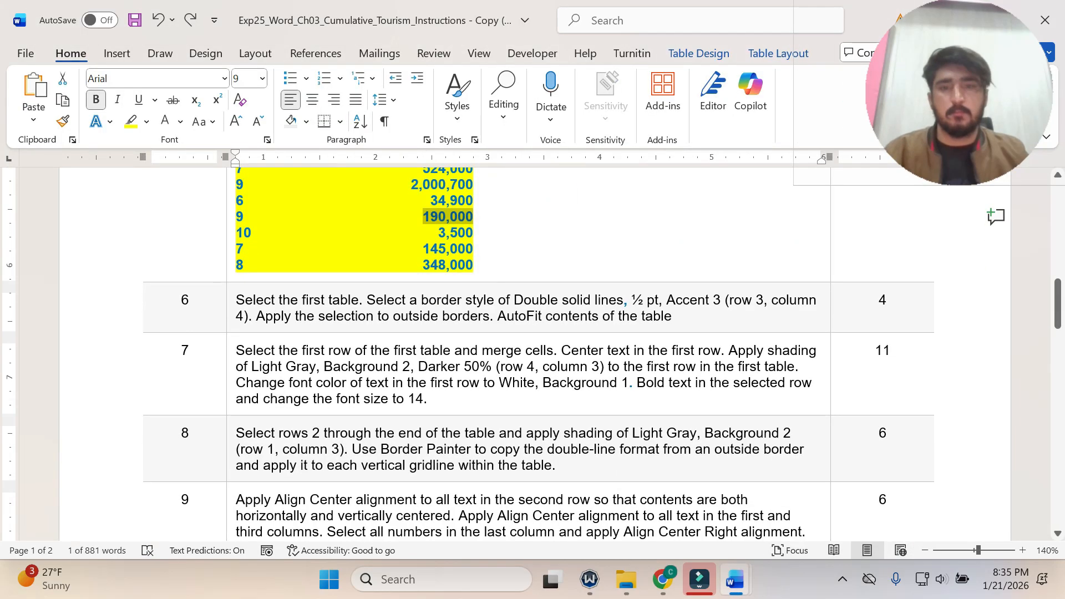
drag(438, 233, 473, 233)
key(ctrl+c)
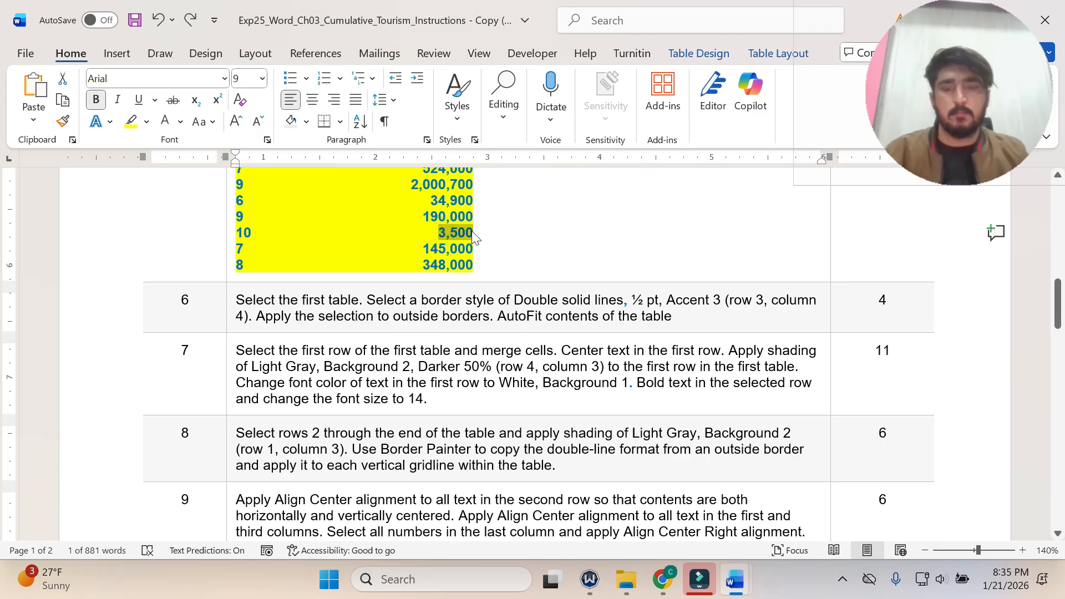
mouse_move(733, 584)
click(827, 515)
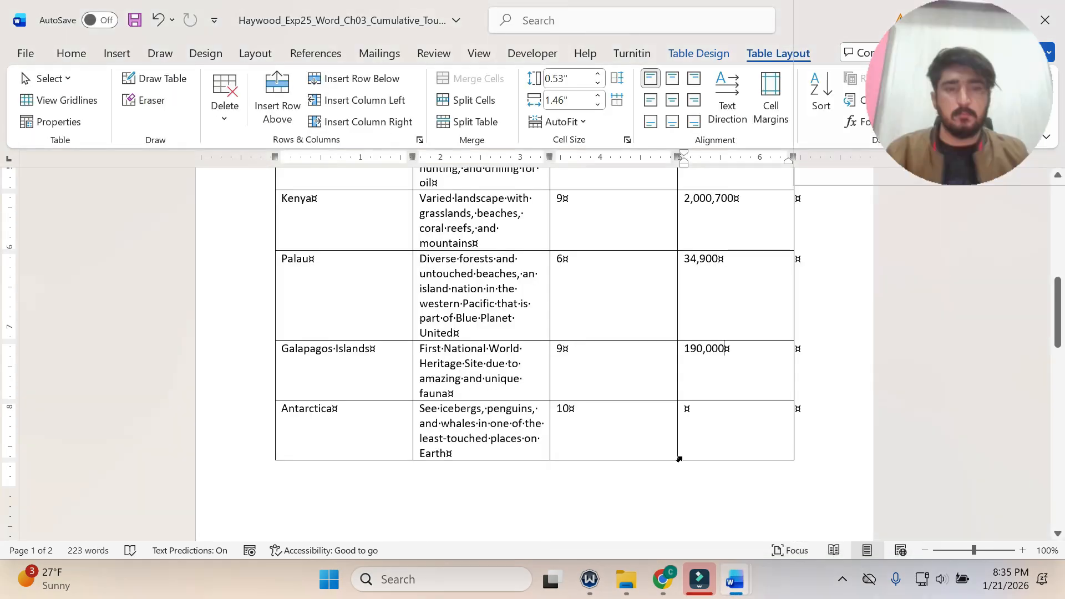
key(ctrl+v)
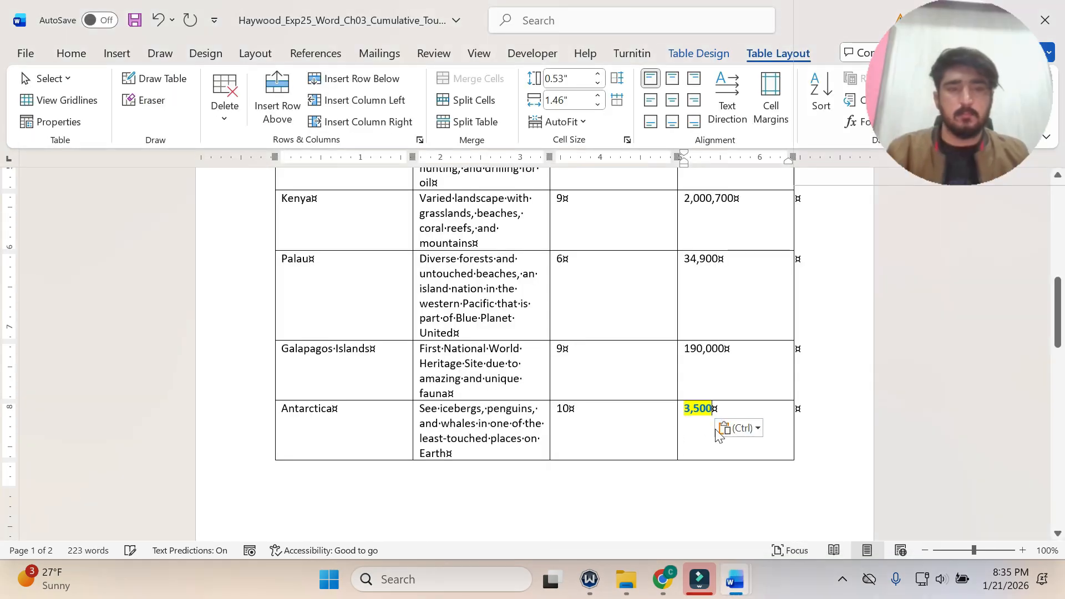
click(750, 431)
click(825, 477)
Copy 145,000 from the step 5 data list and paste it as text only into Iceland's Approximate Visitors/Year cell.
scroll(678, 441, down, 10)
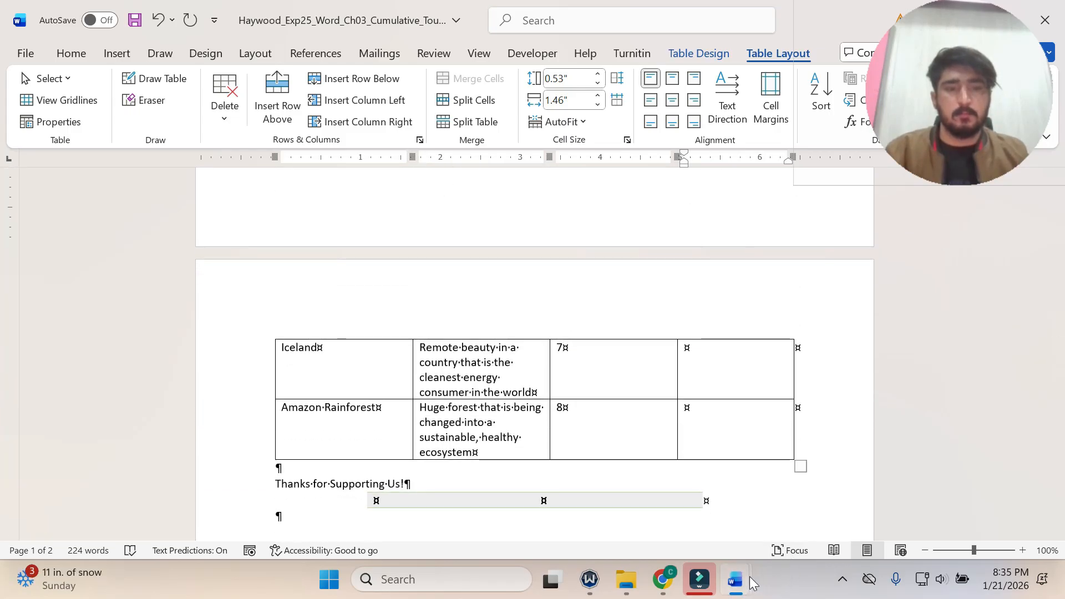
mouse_move(736, 579)
click(646, 515)
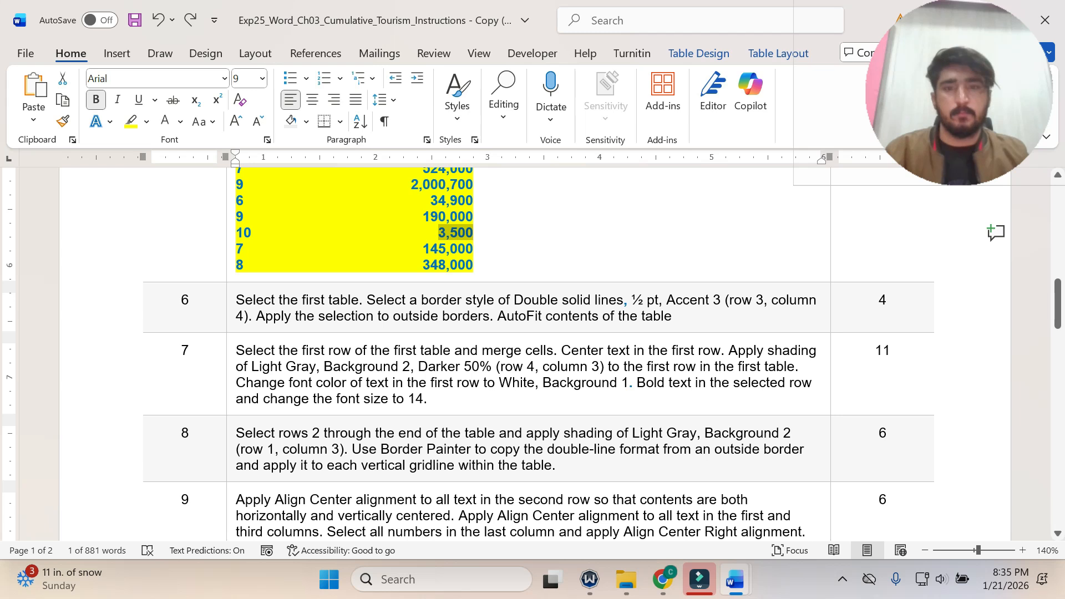
double_click(426, 249)
key(ctrl+c)
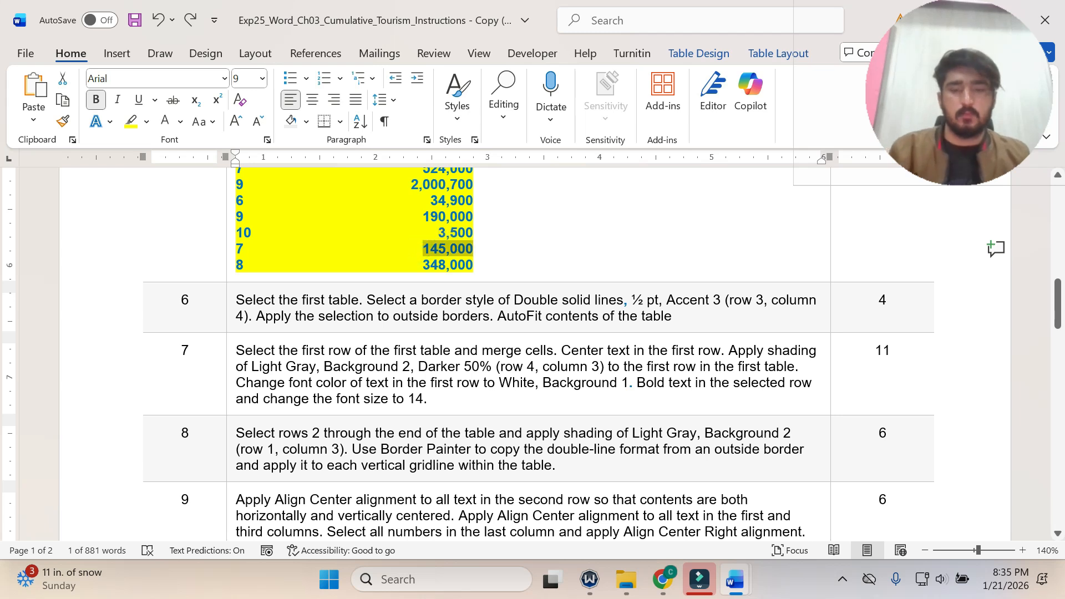
mouse_move(735, 580)
click(831, 471)
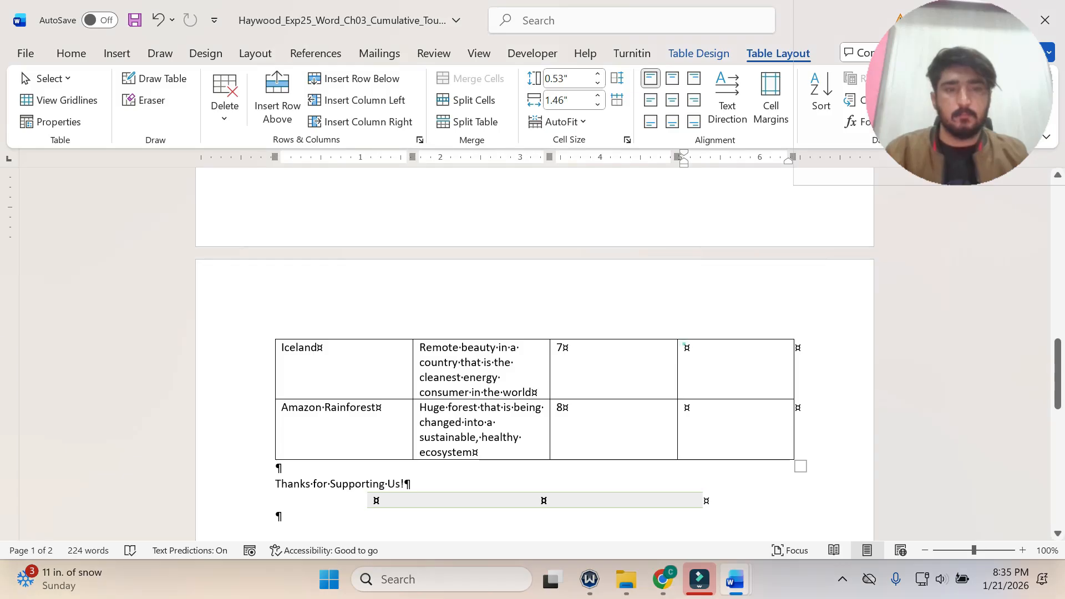
click(683, 344)
key(ctrl+v)
click(771, 368)
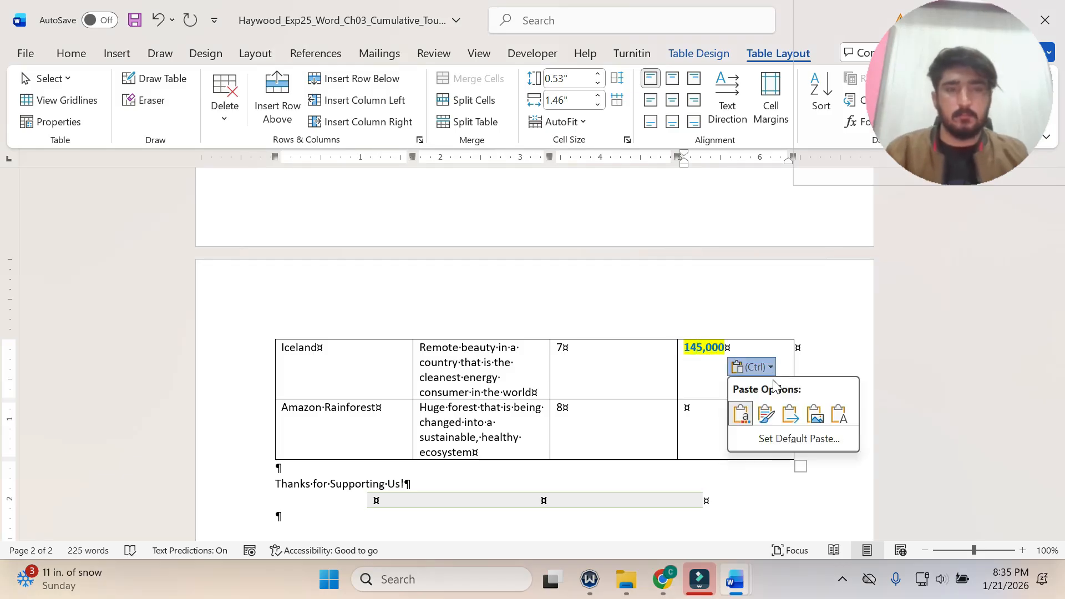
click(840, 420)
Copy 348,000 from the step 5 data list and paste it as text only into the Amazon Rainforest's Approximate Visitors/Year cell.
mouse_move(735, 580)
click(637, 499)
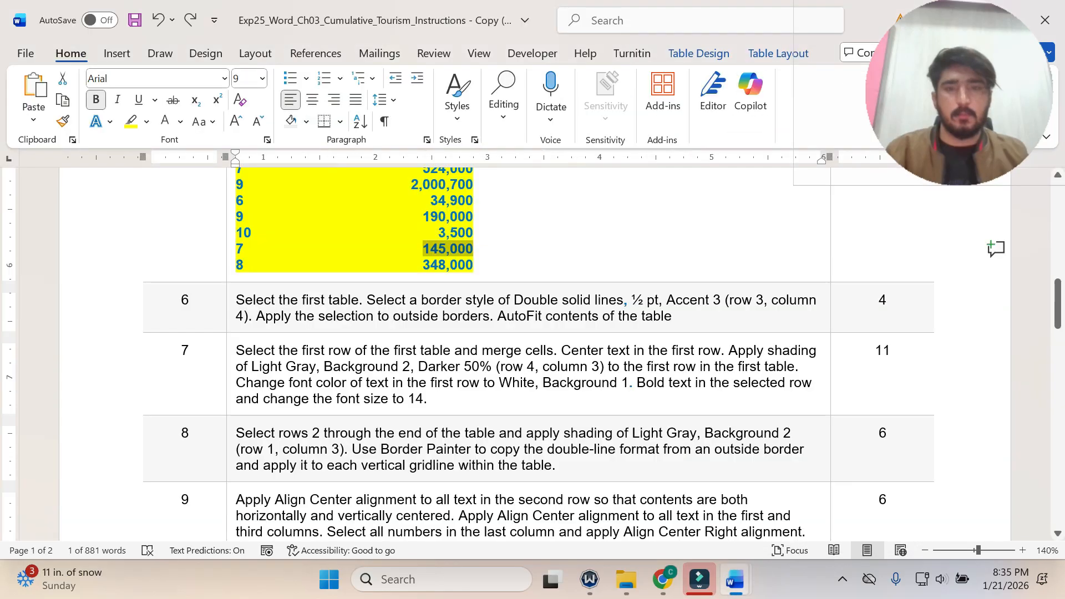
double_click(425, 265)
key(ctrl+c)
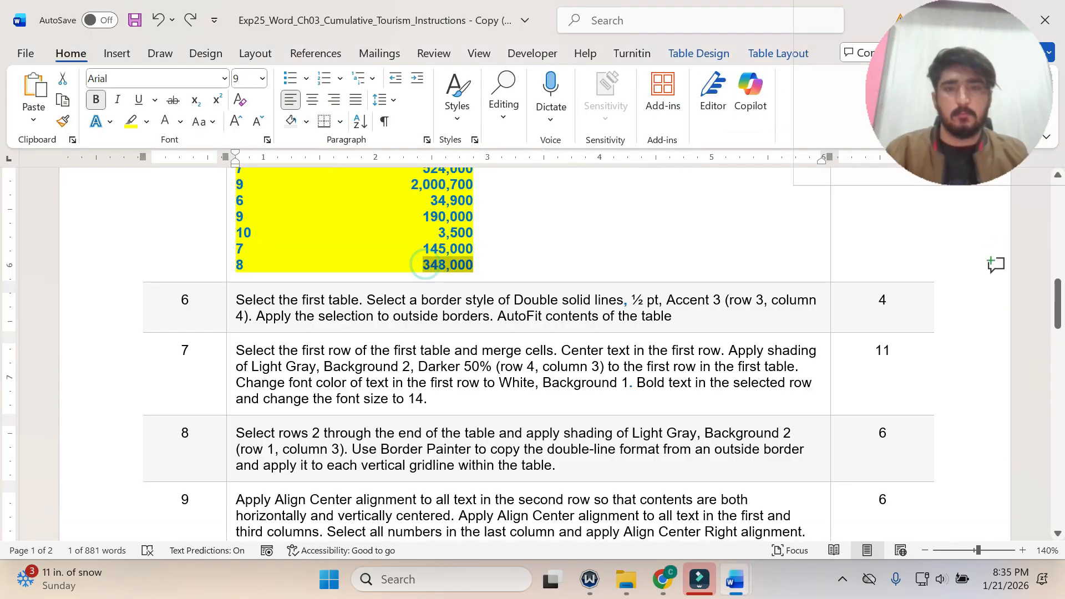
mouse_move(735, 580)
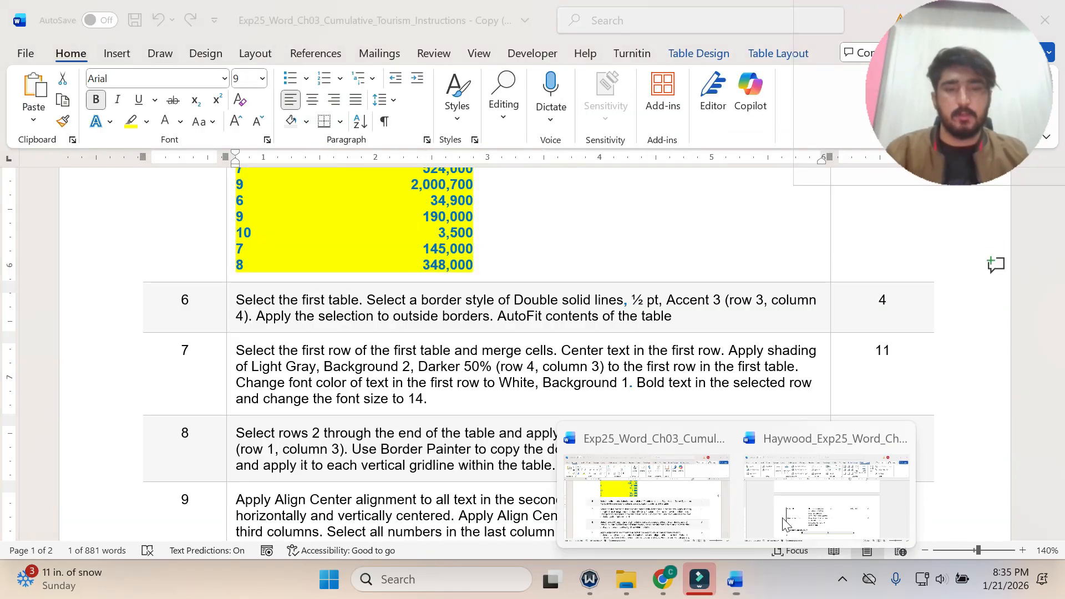
click(826, 488)
click(683, 411)
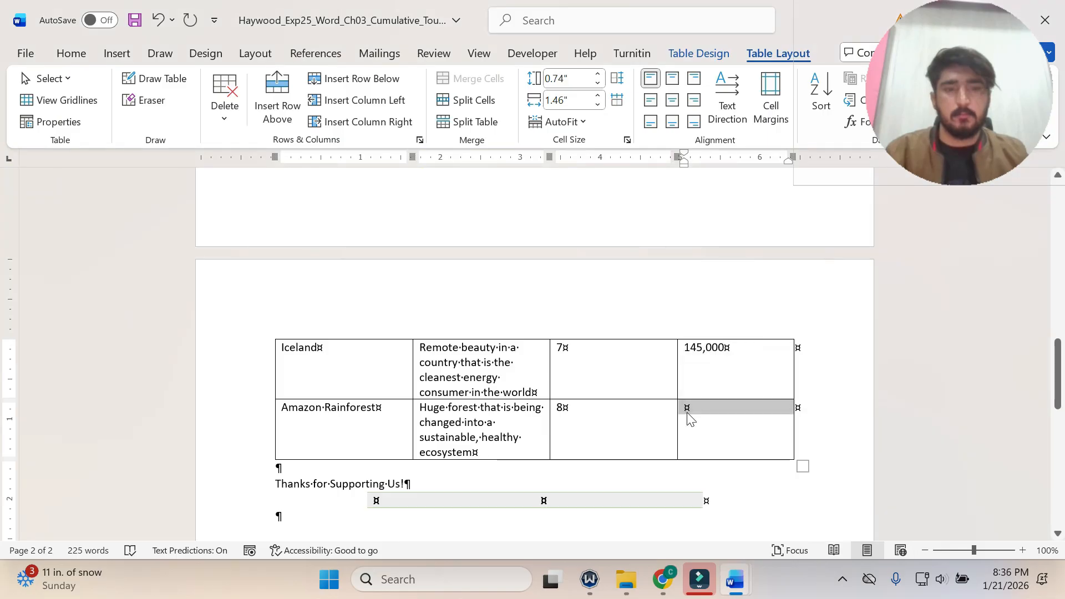
key(ctrl+v)
click(770, 427)
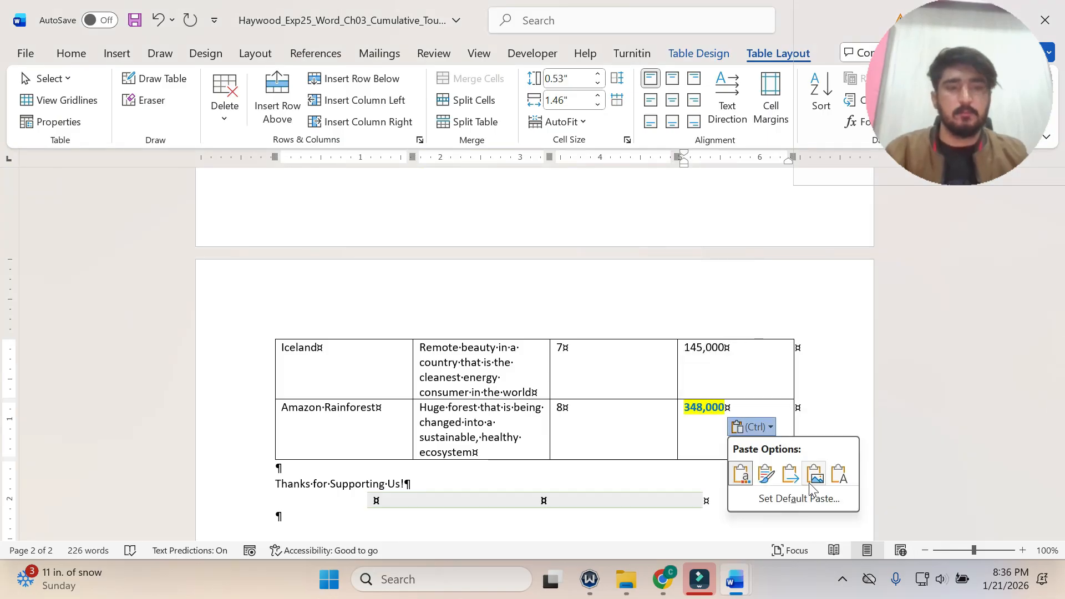
click(813, 474)
Return to the instructions document and undo the yellow highlighting on step 5.
scroll(647, 470, up, 15)
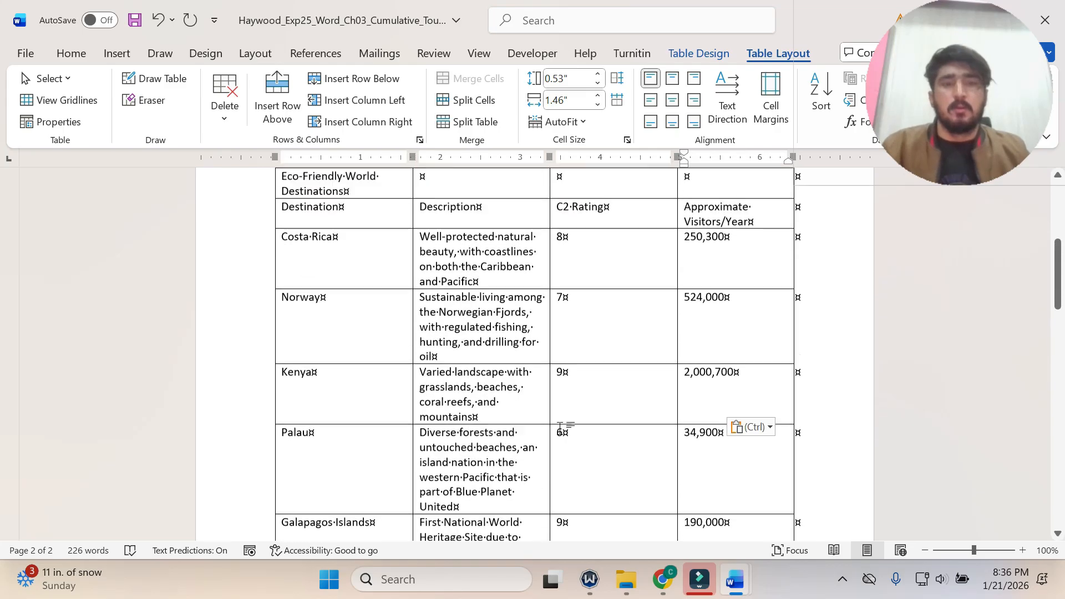
mouse_move(735, 581)
click(638, 510)
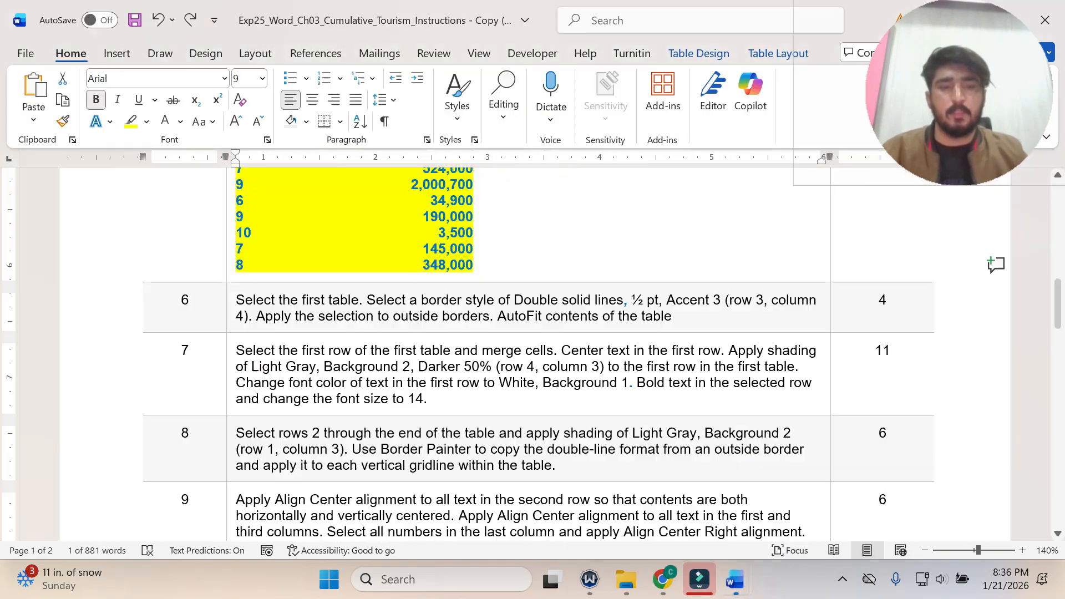
scroll(532, 355, up, 3)
scroll(560, 465, up, 1)
key(ctrl+z)
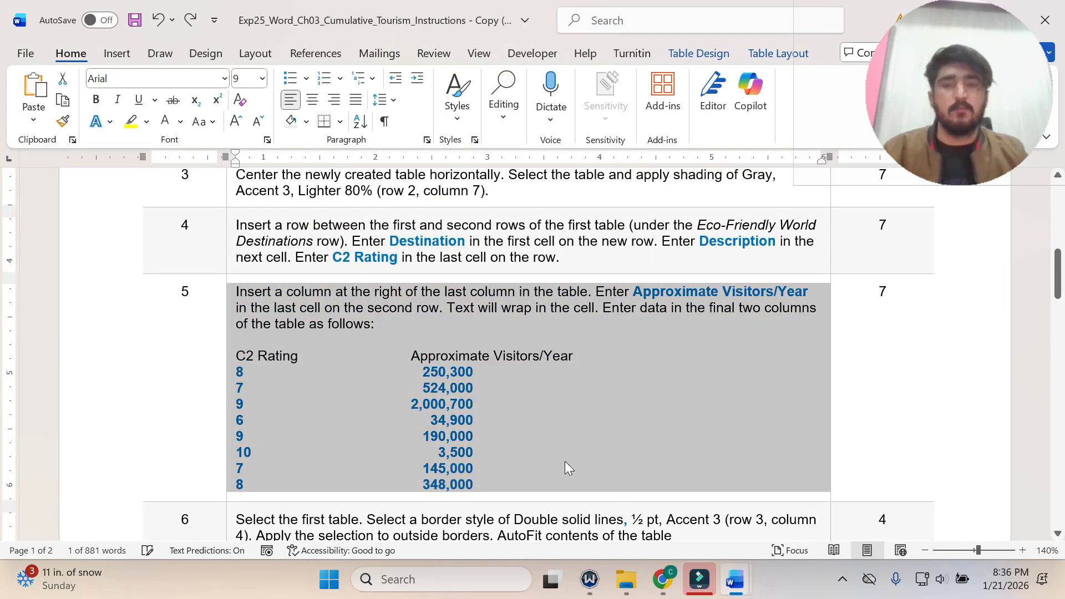
scroll(573, 401, down, 5)
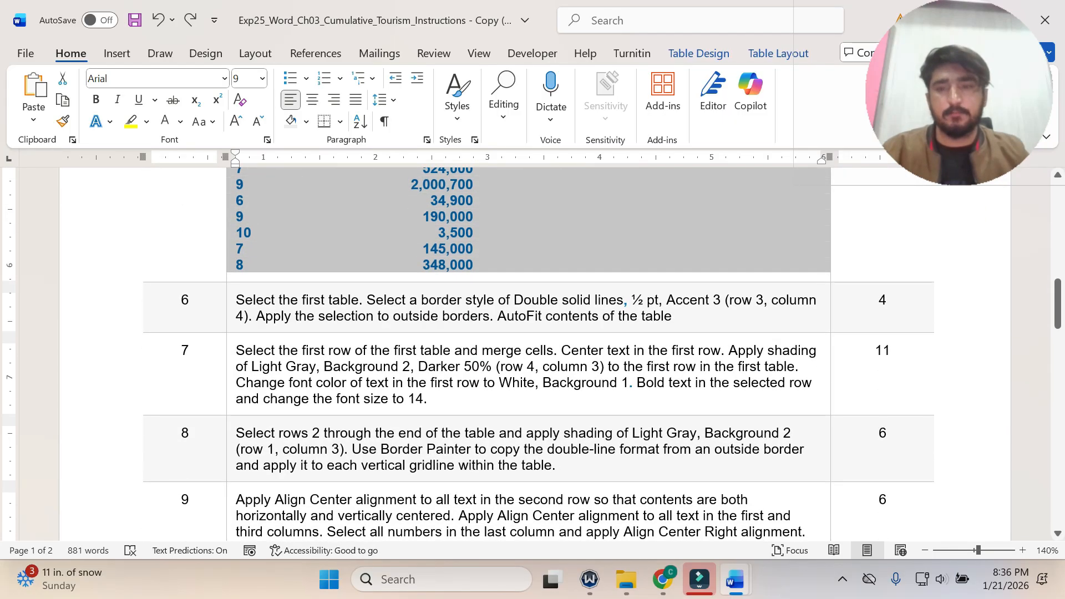
Highlight the step 6 text in the instructions document in yellow.
click(231, 314)
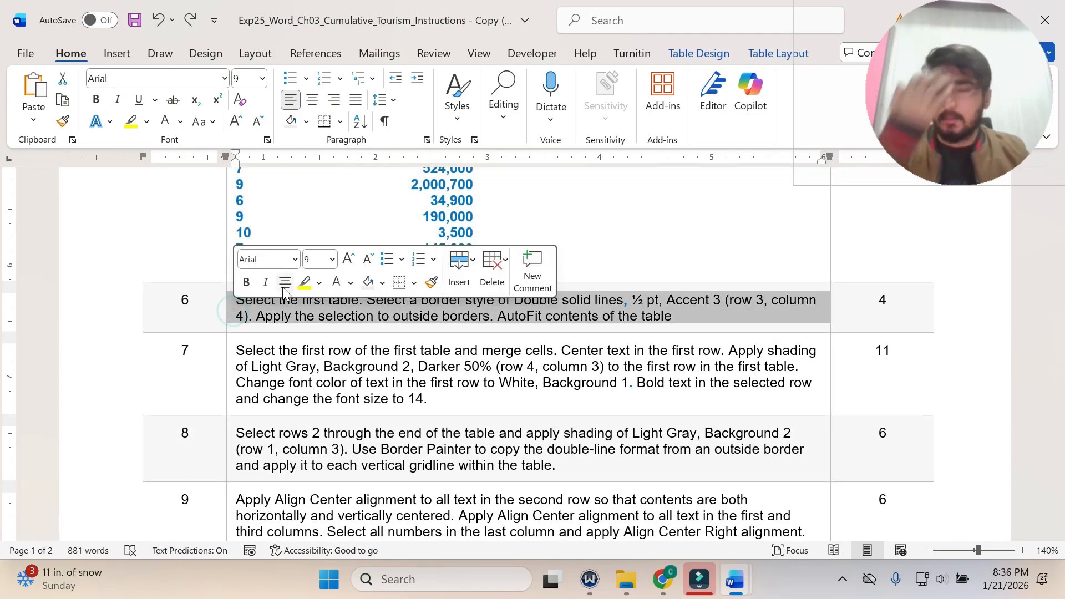
click(304, 283)
click(319, 319)
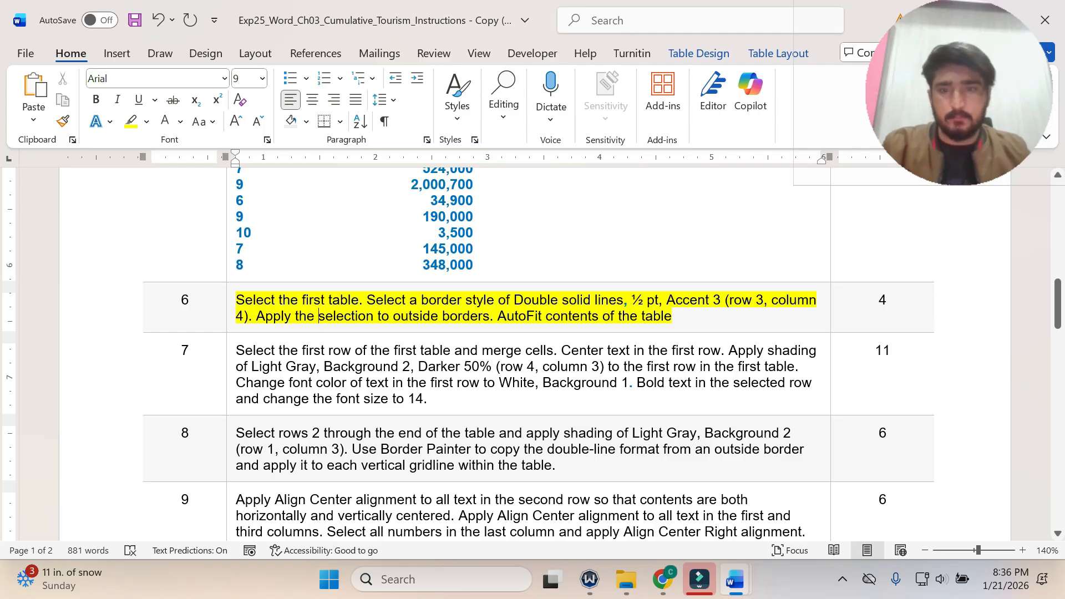
Select the entire first table in the Ecotourism flyer document and check step 6's border style requirements in the instructions.
mouse_move(734, 579)
click(820, 460)
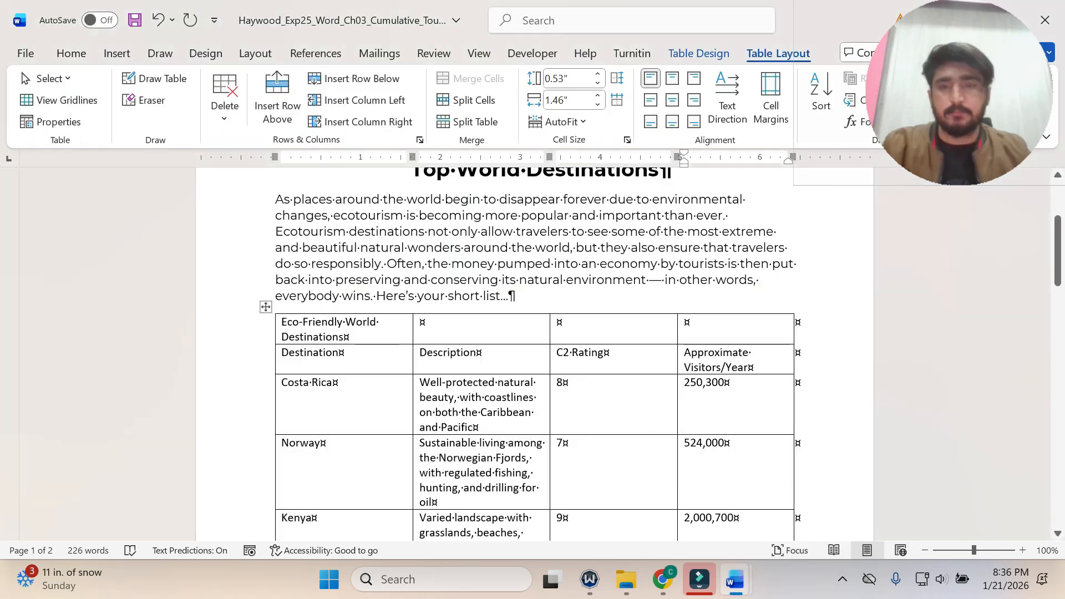
click(264, 307)
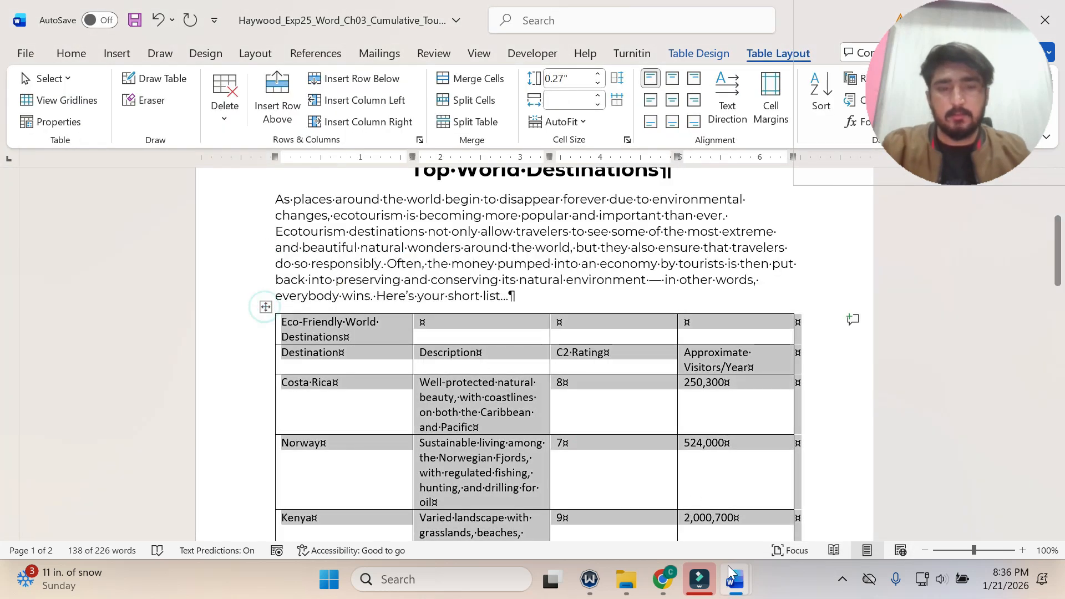
mouse_move(734, 578)
click(702, 538)
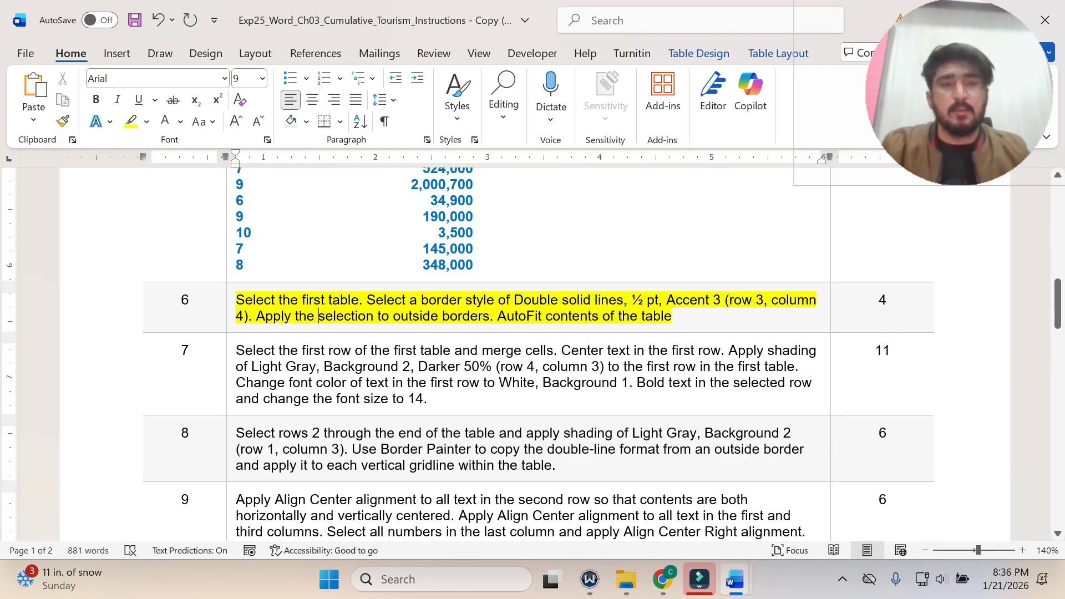
drag(729, 300, 772, 300)
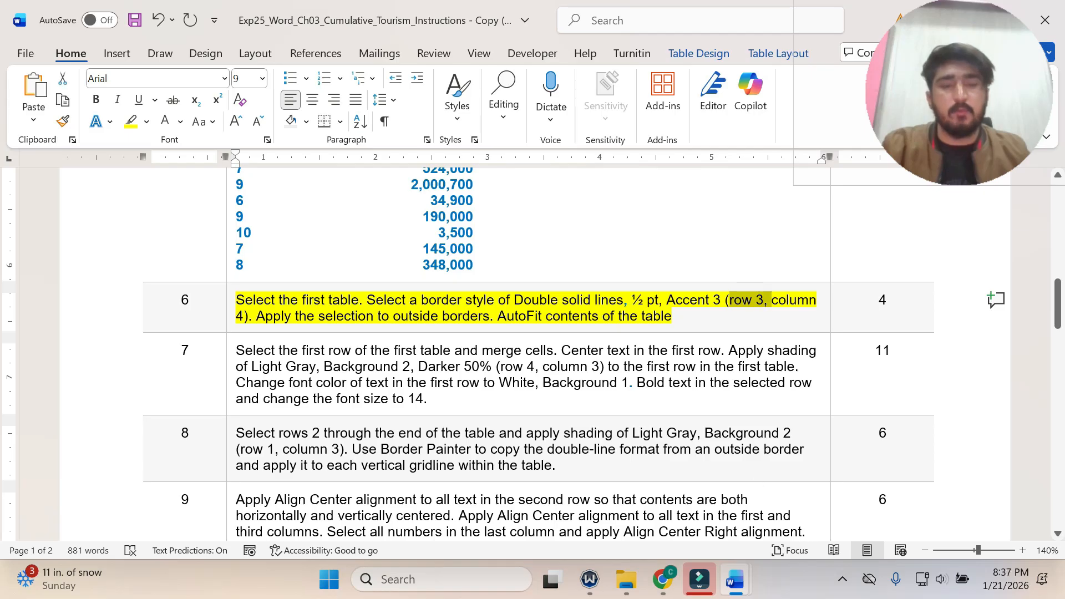
mouse_move(746, 584)
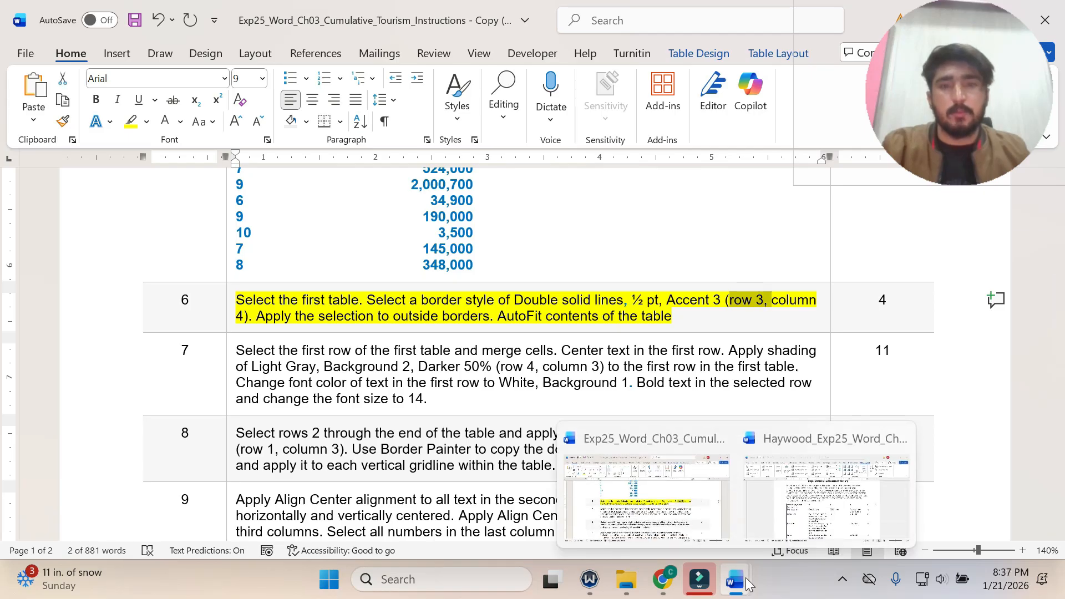
click(765, 494)
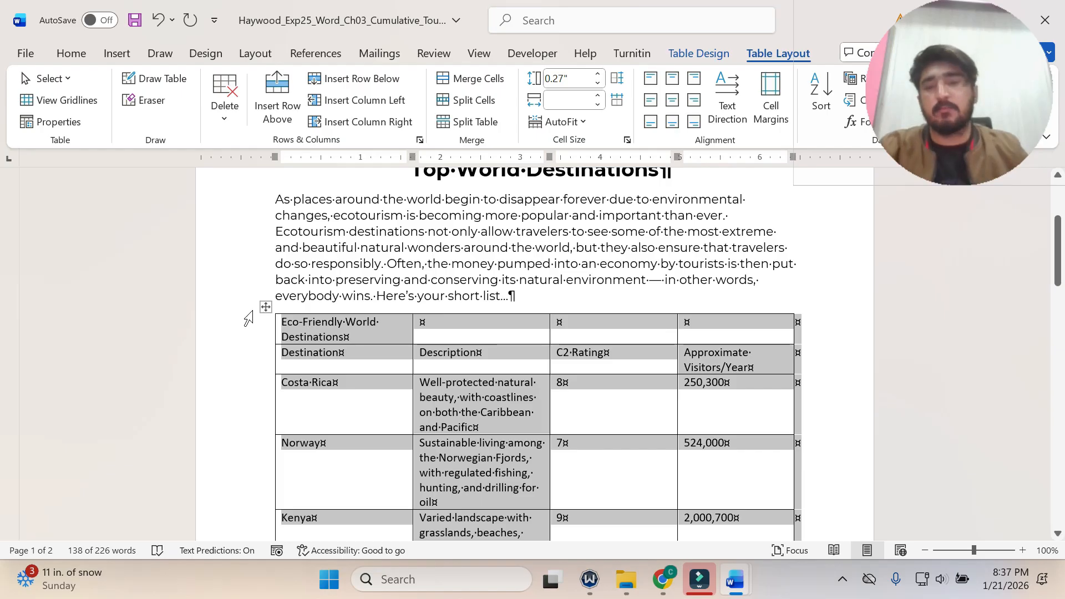
drag(932, 109, 926, 346)
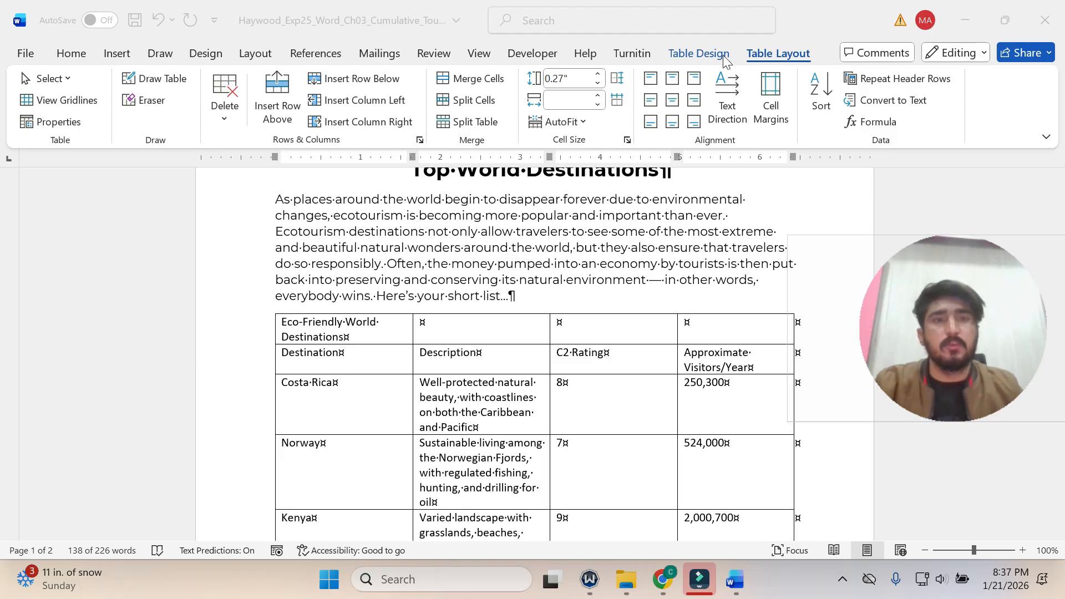
click(724, 58)
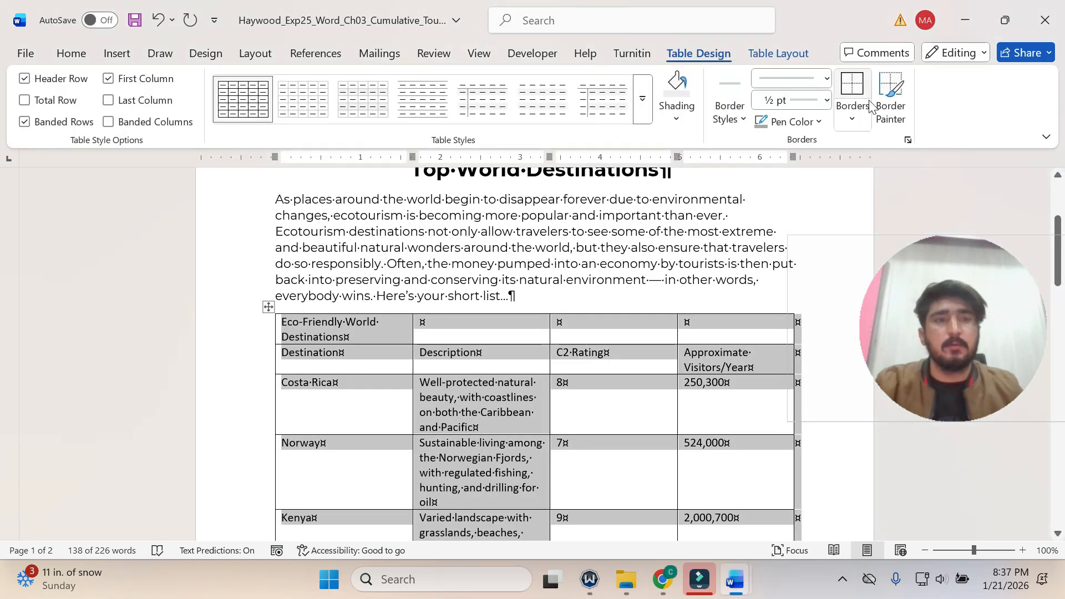
click(852, 123)
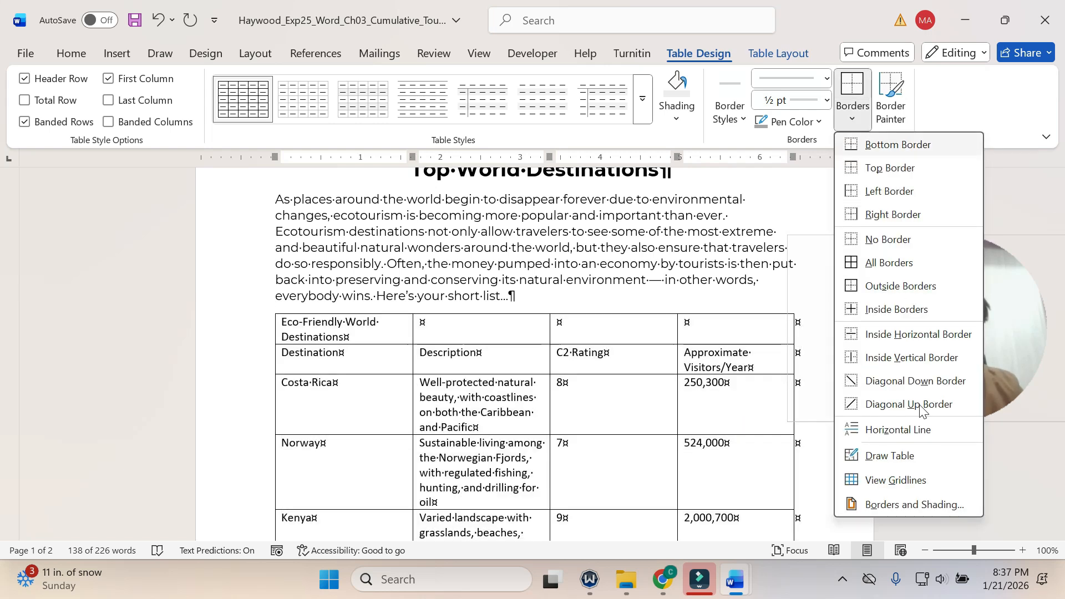
click(905, 504)
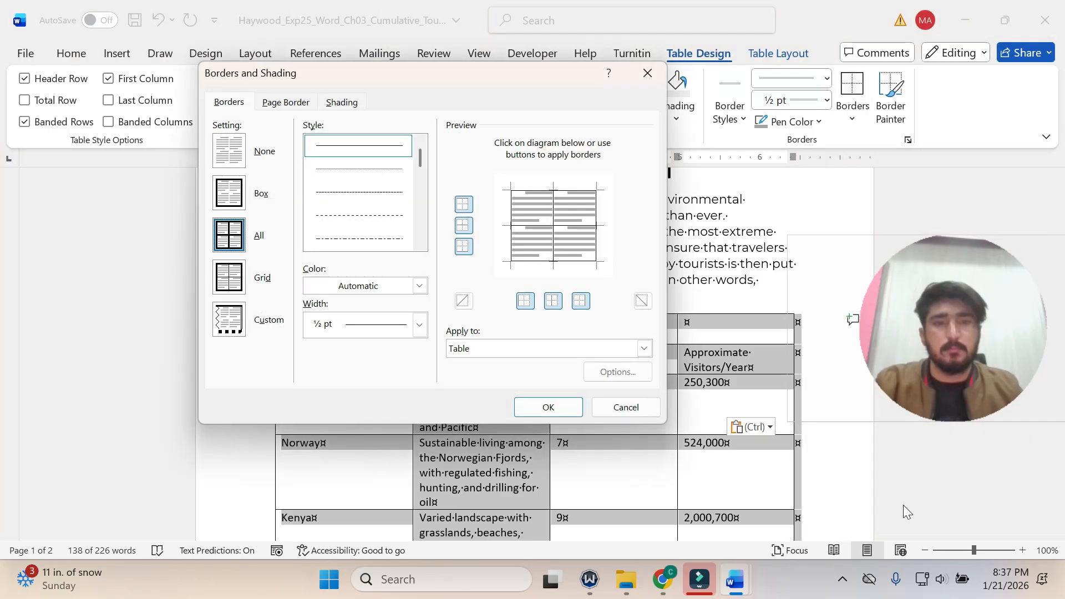
mouse_move(741, 578)
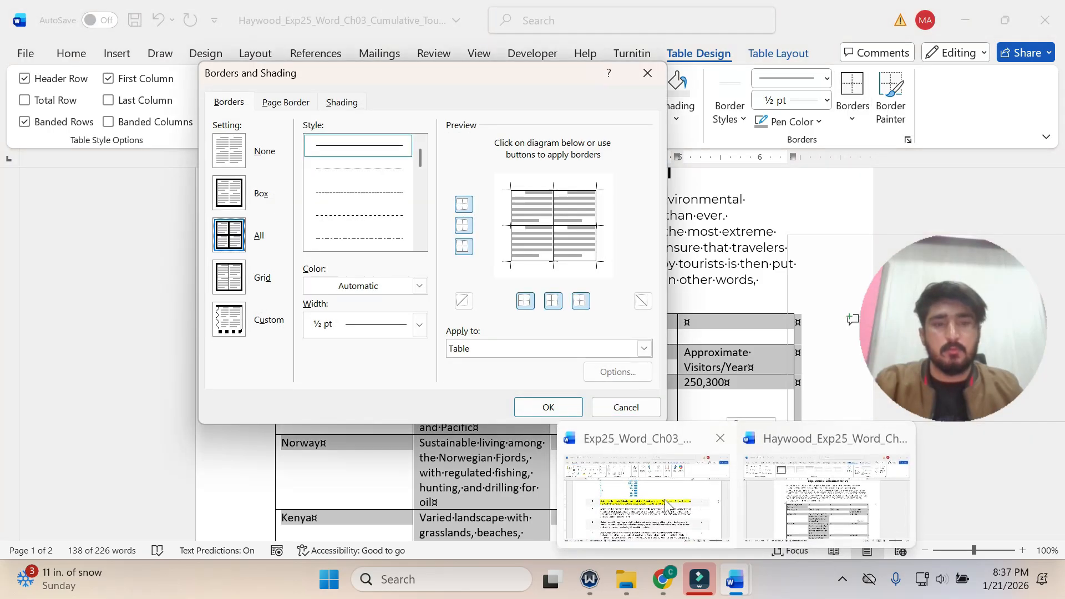
mouse_move(669, 506)
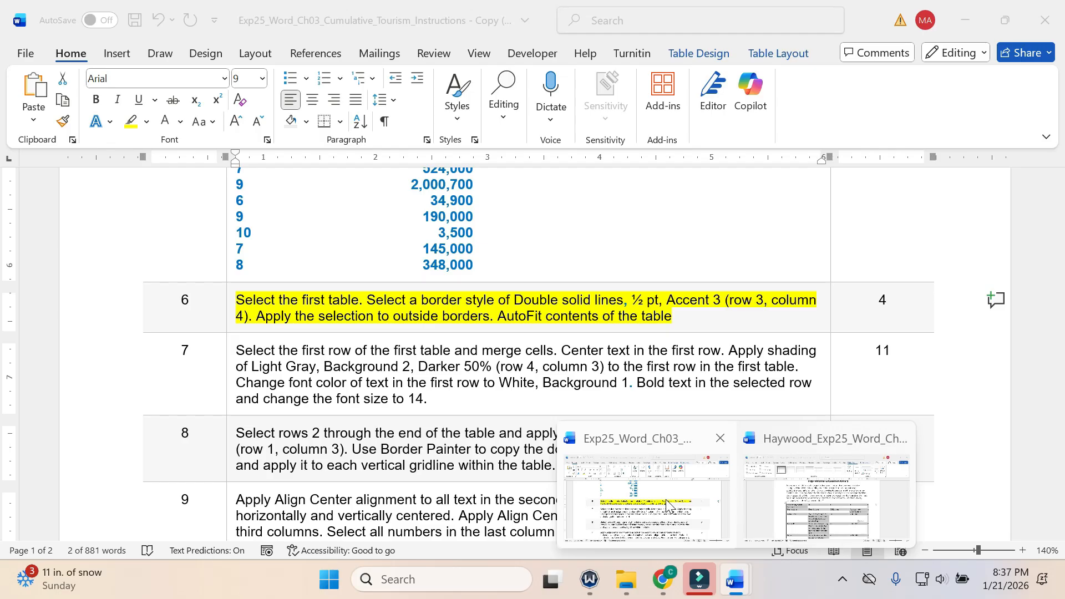
click(770, 468)
click(646, 74)
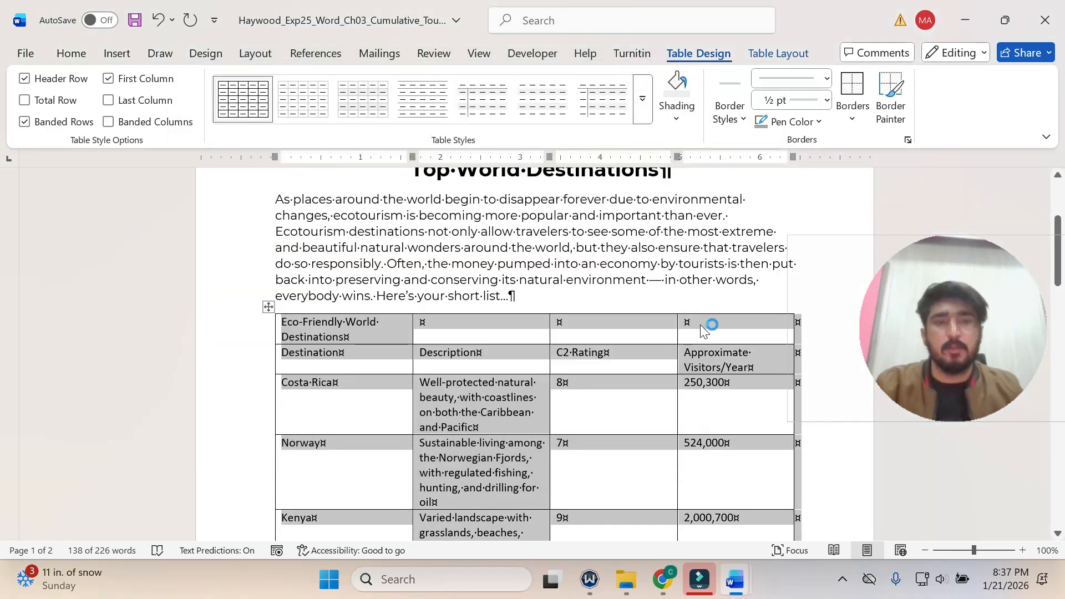
Choose the border style Double solid lines, ½ pt, Accent 3 from row 3, column 4 of the theme borders.
click(743, 122)
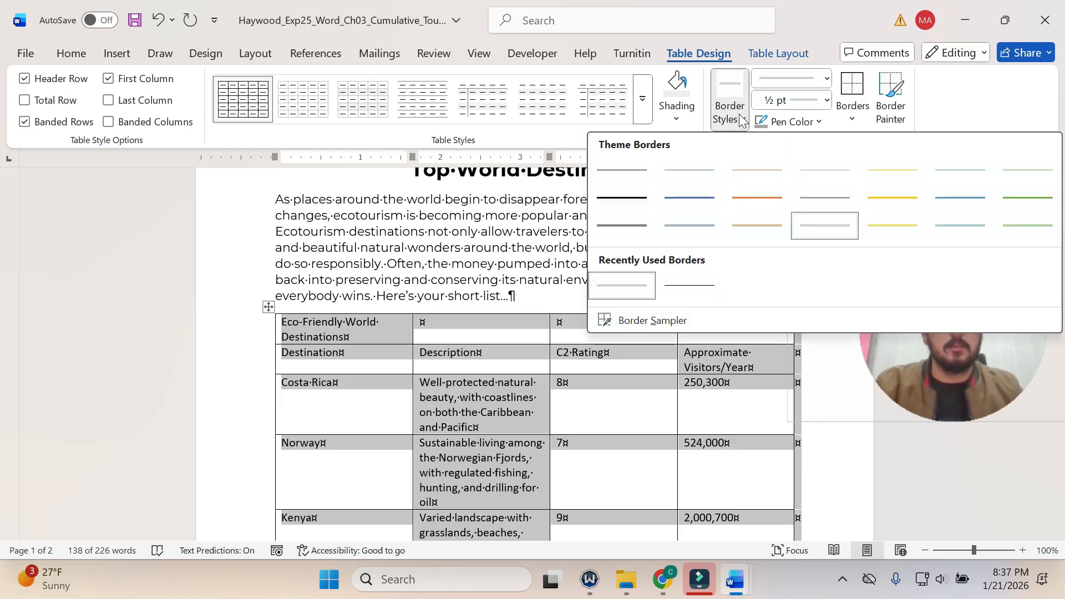
click(743, 121)
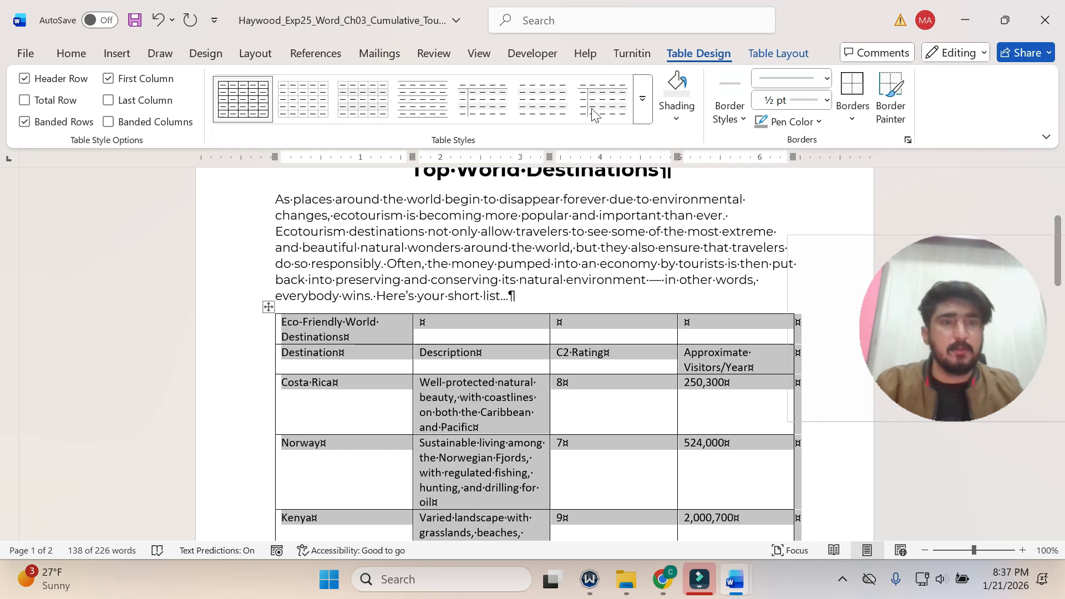
click(727, 114)
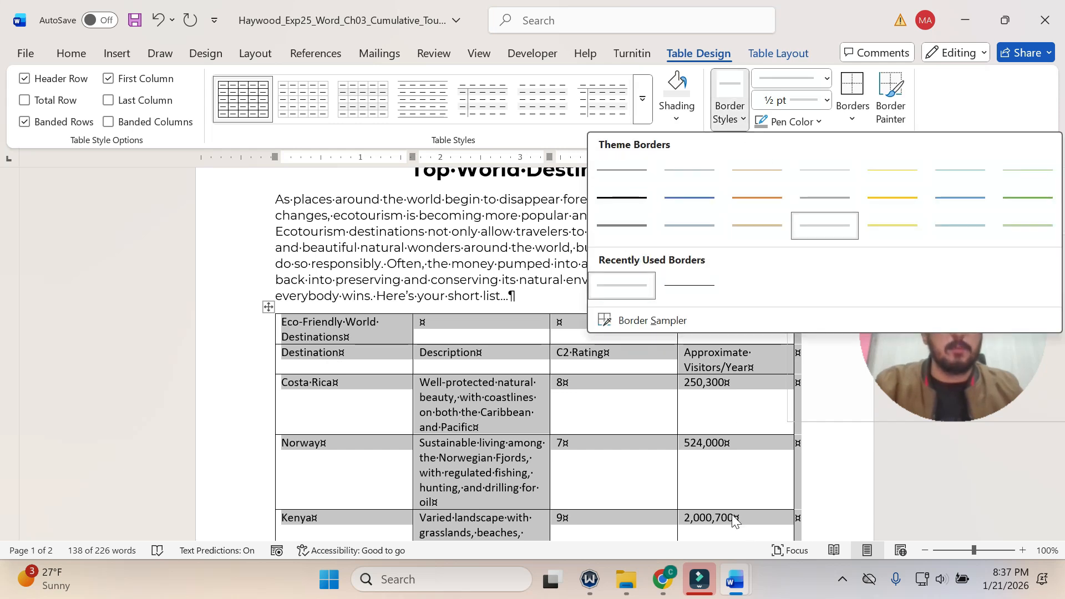
mouse_move(752, 591)
mouse_move(683, 528)
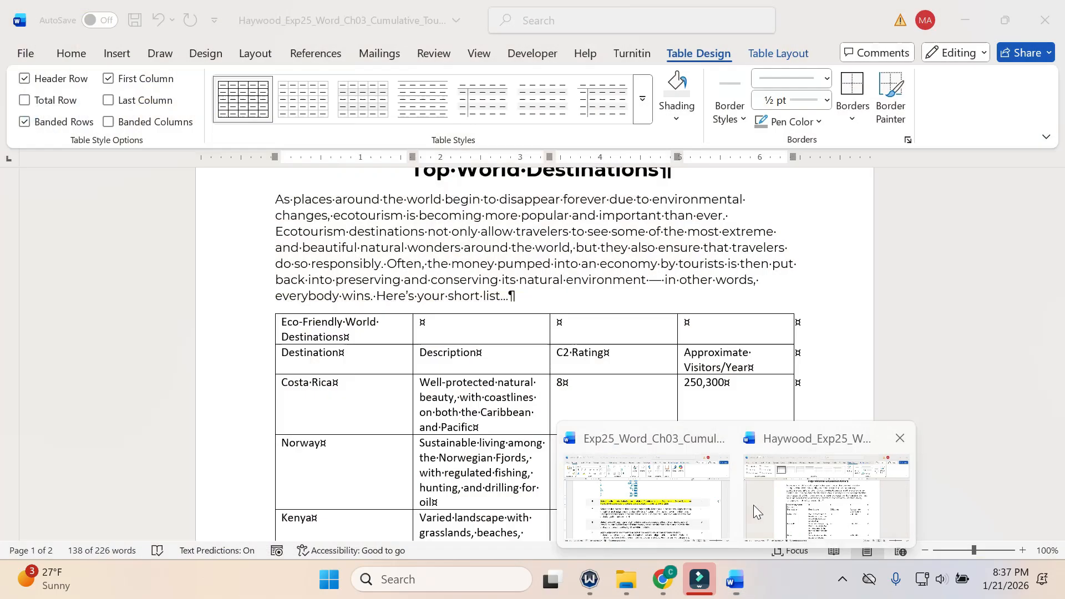
click(753, 505)
click(730, 111)
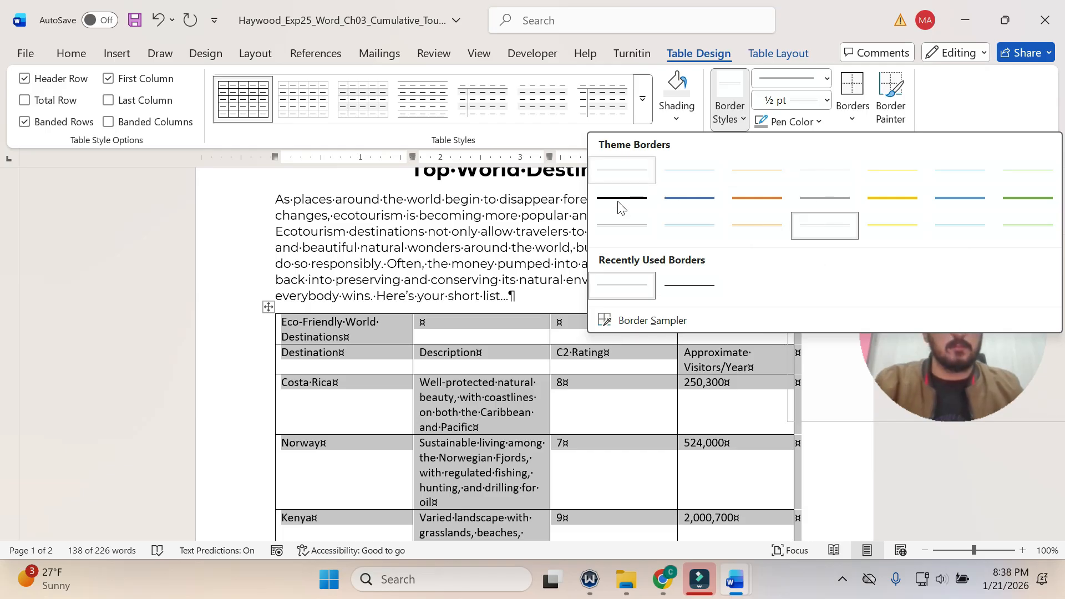
click(831, 233)
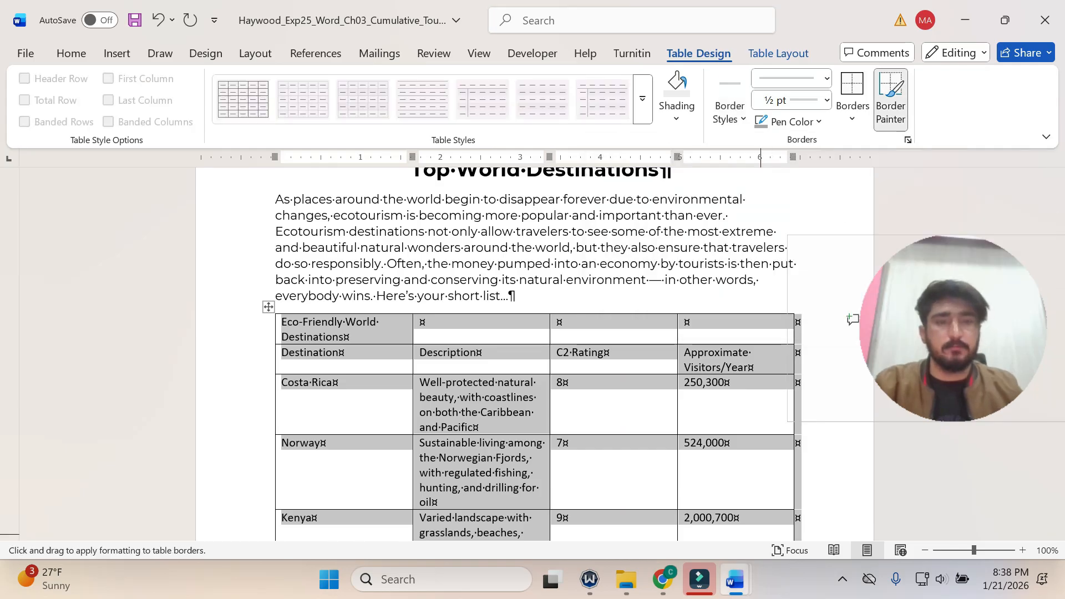
Check step 6 in the instructions document and apply the chosen double-line style to the outside borders of the flyer's first table.
click(643, 488)
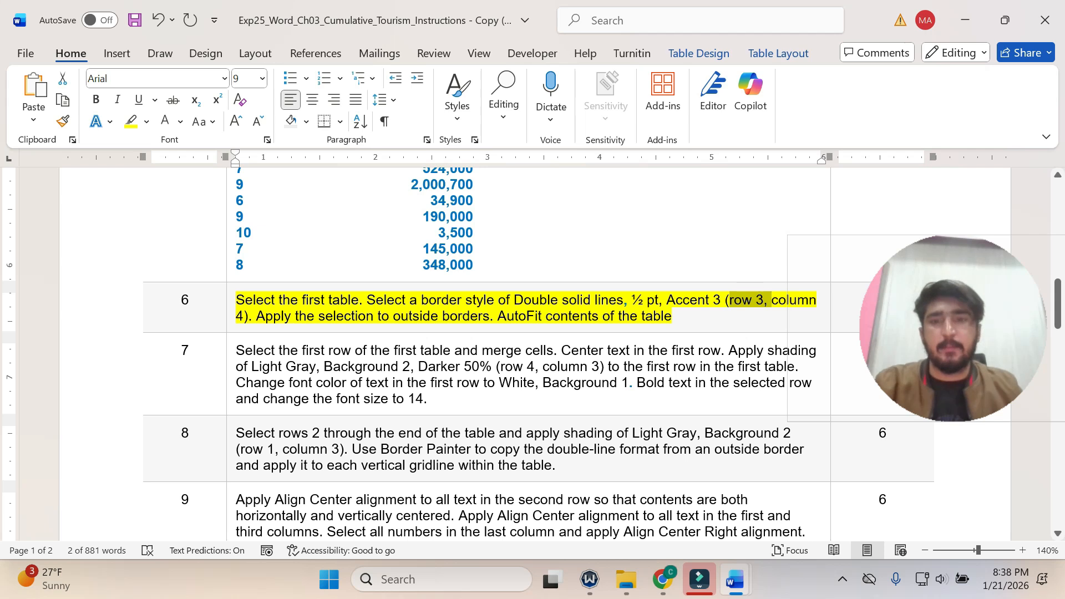
click(265, 316)
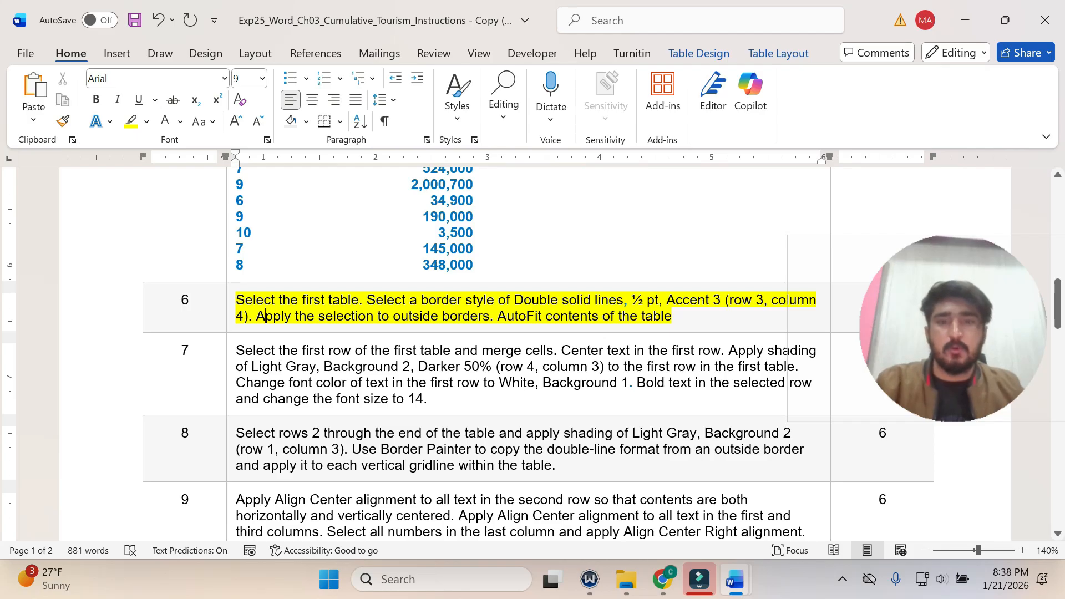
click(803, 432)
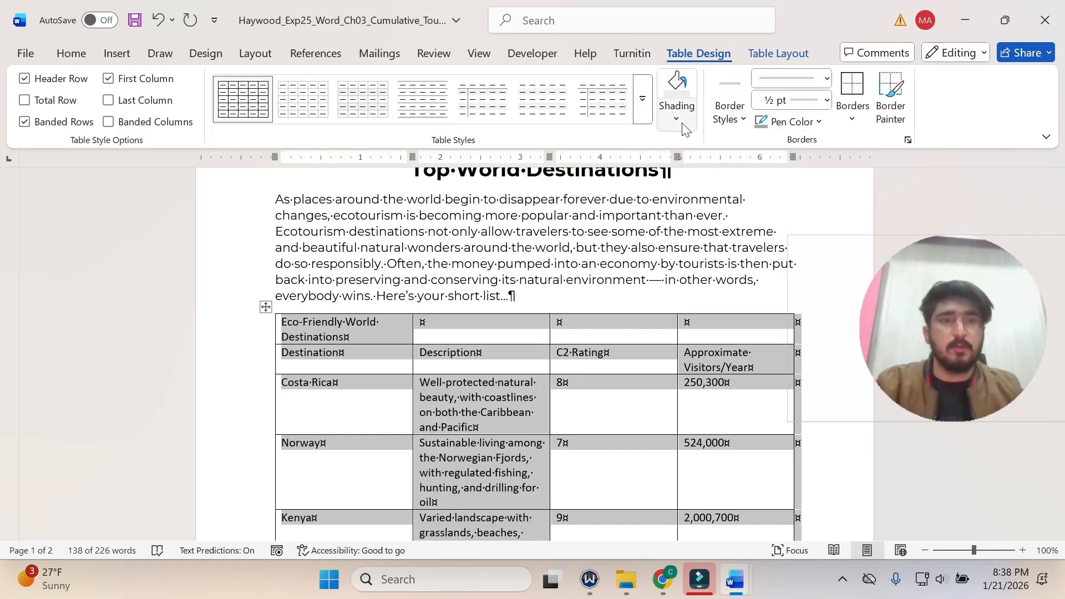
click(851, 116)
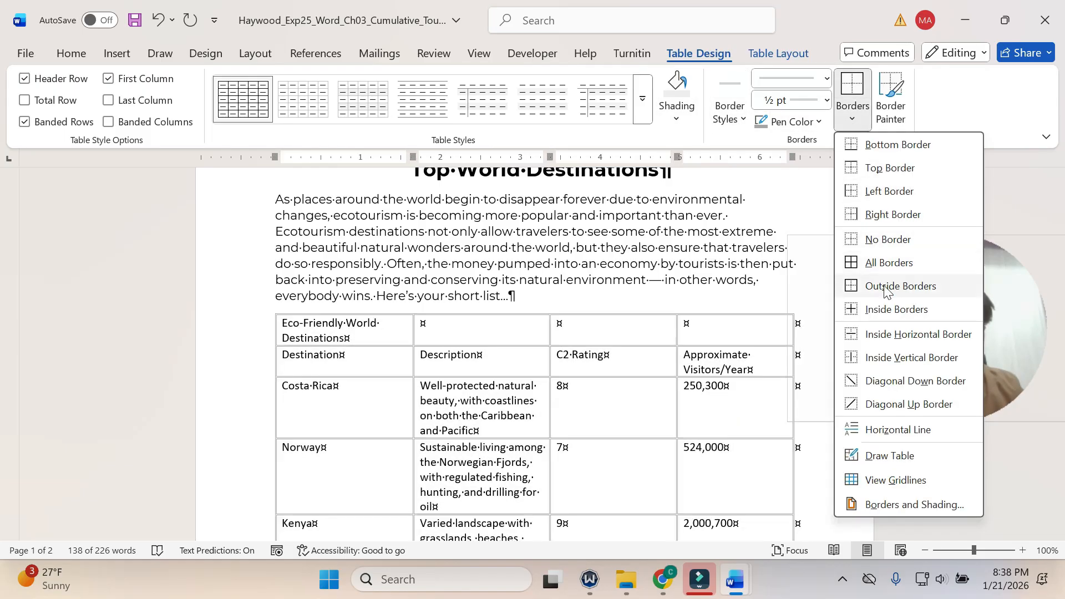
click(885, 291)
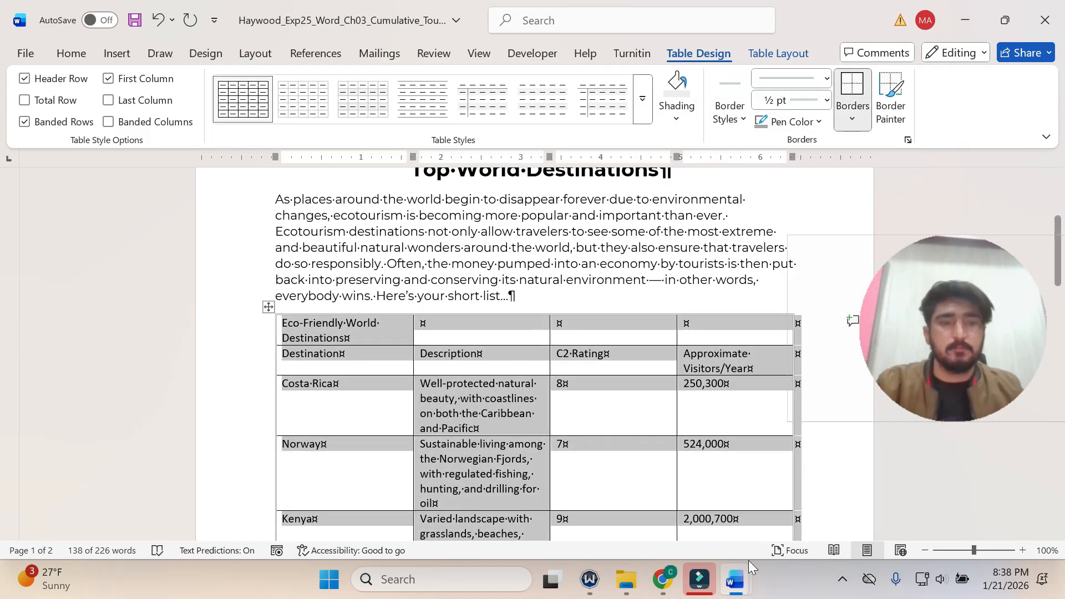
Recheck step 6 in the instructions and AutoFit the flyer's first table to its contents.
mouse_move(737, 578)
click(647, 488)
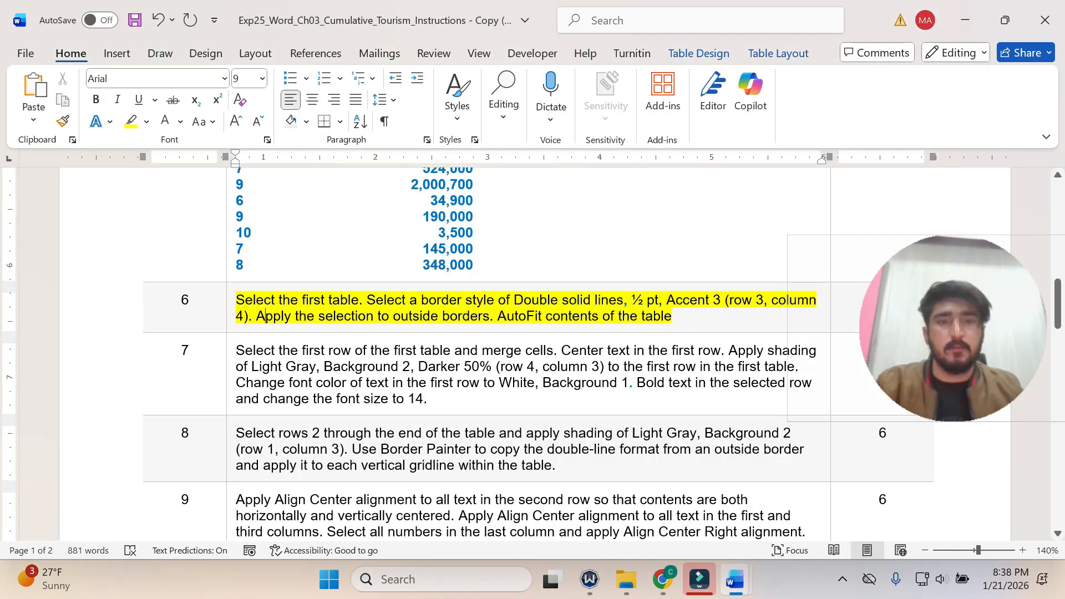
mouse_move(737, 579)
click(882, 516)
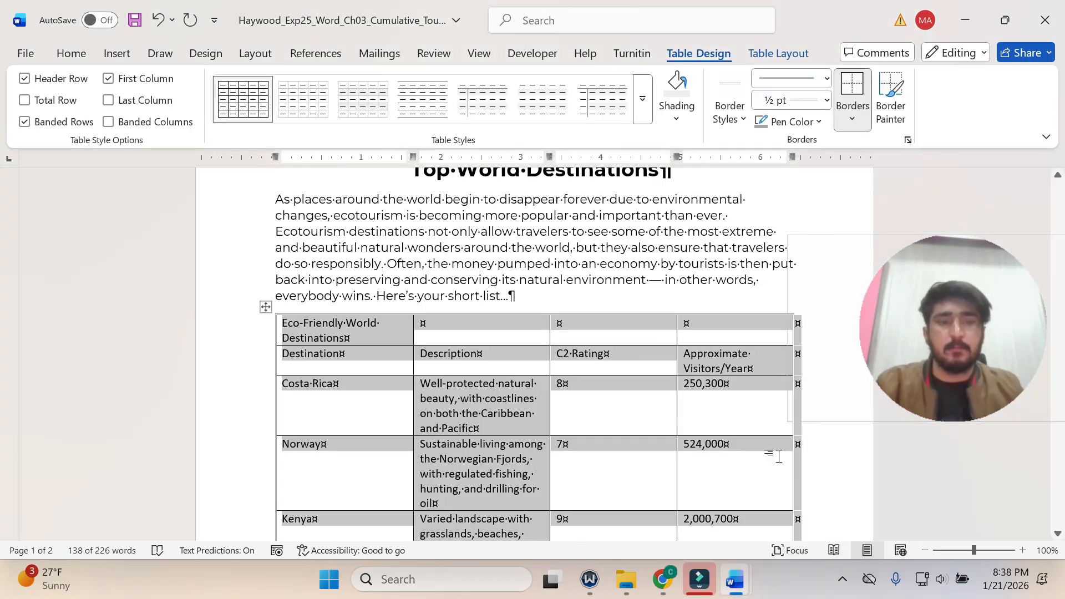
click(771, 55)
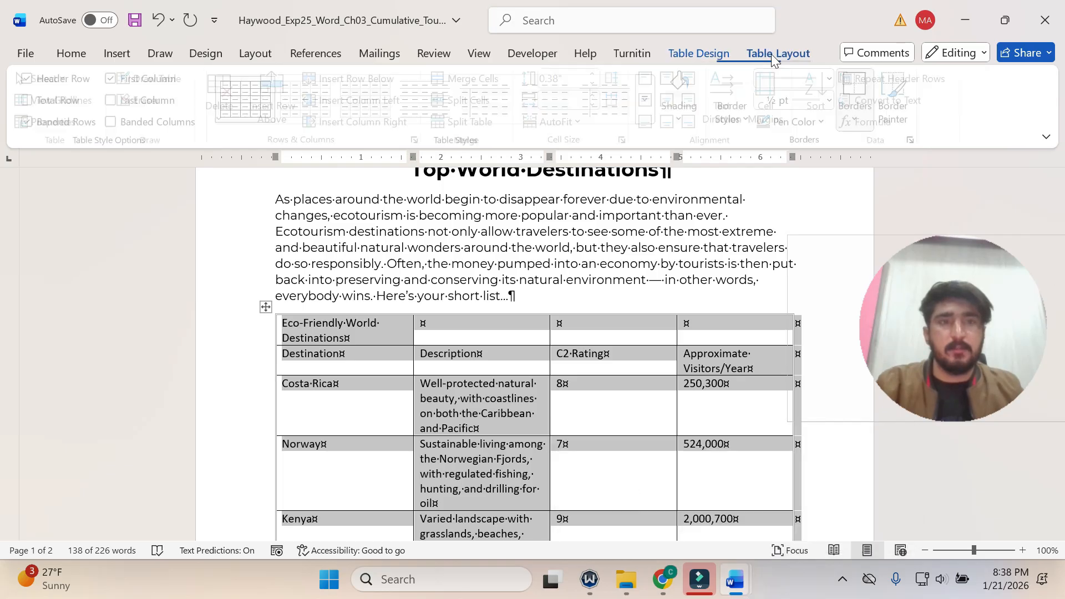
click(583, 122)
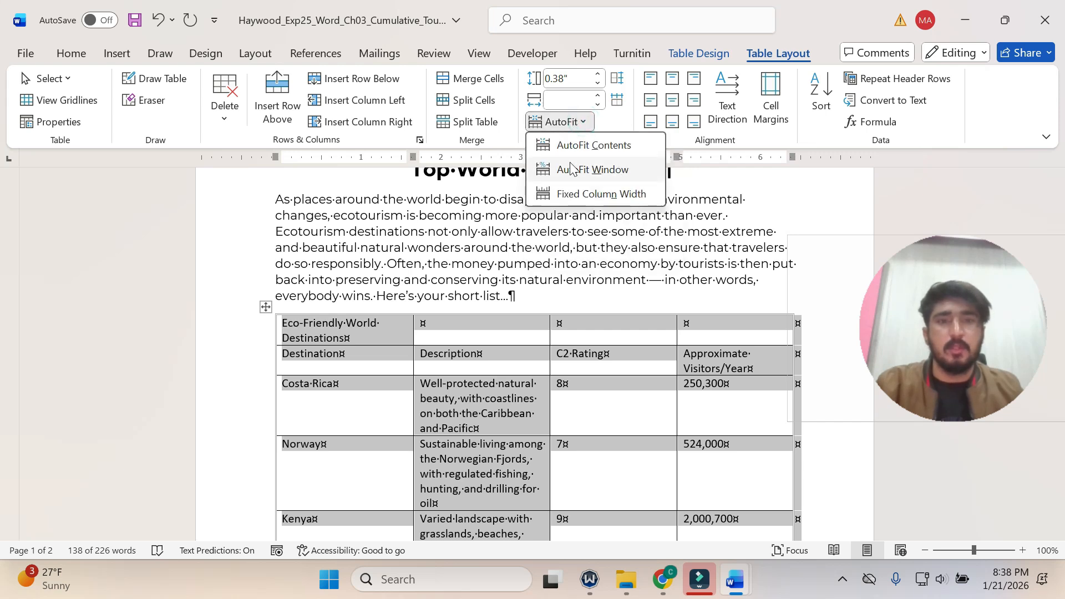
click(605, 149)
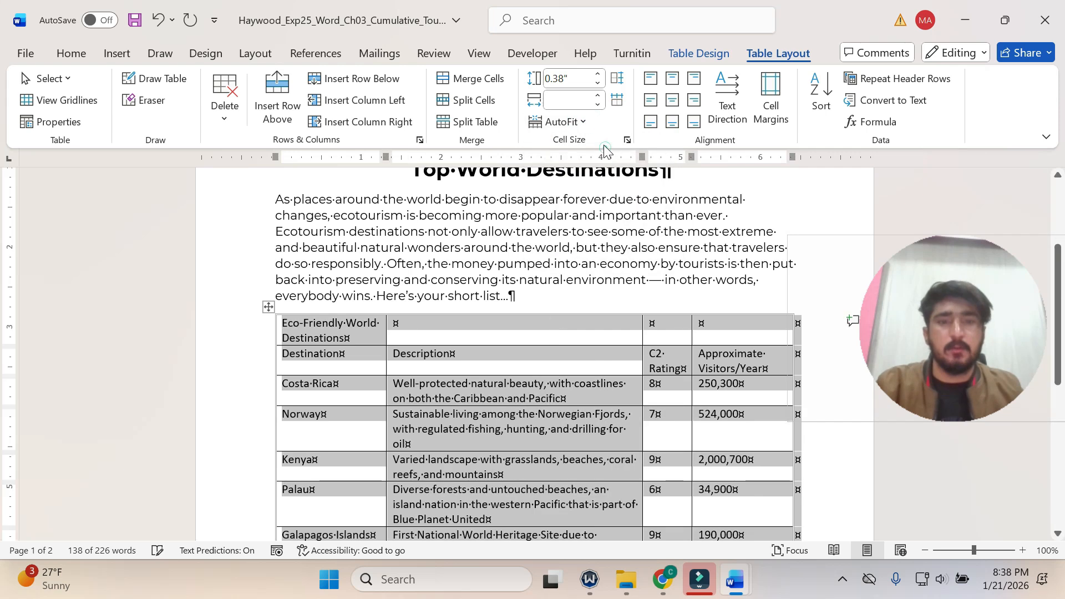
Return to the instructions document and undo the stray letter and the yellow highlighting in step 6.
mouse_move(735, 580)
click(649, 513)
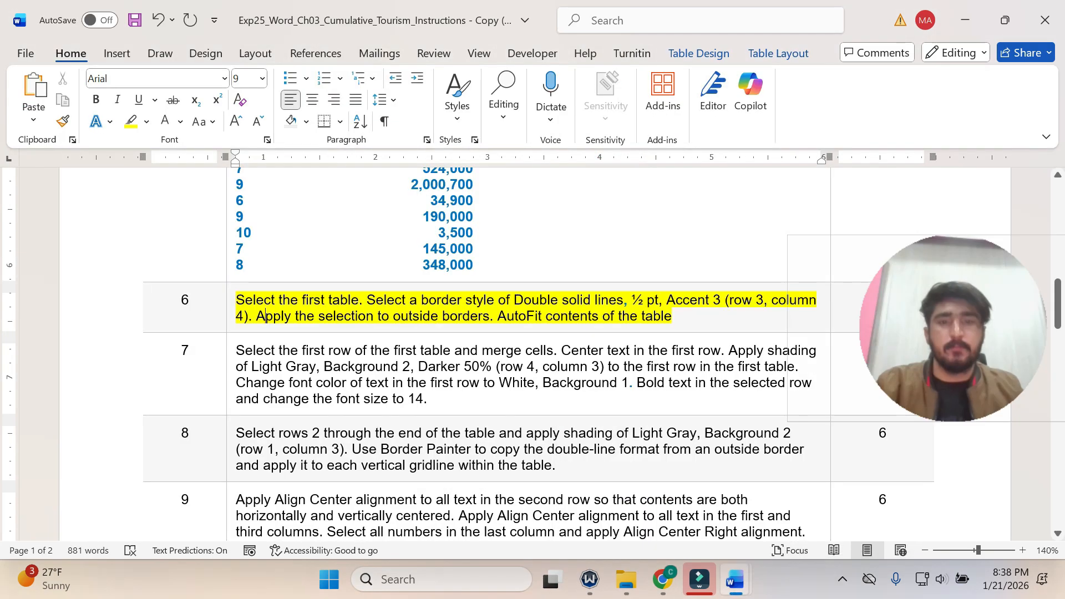
text(z)
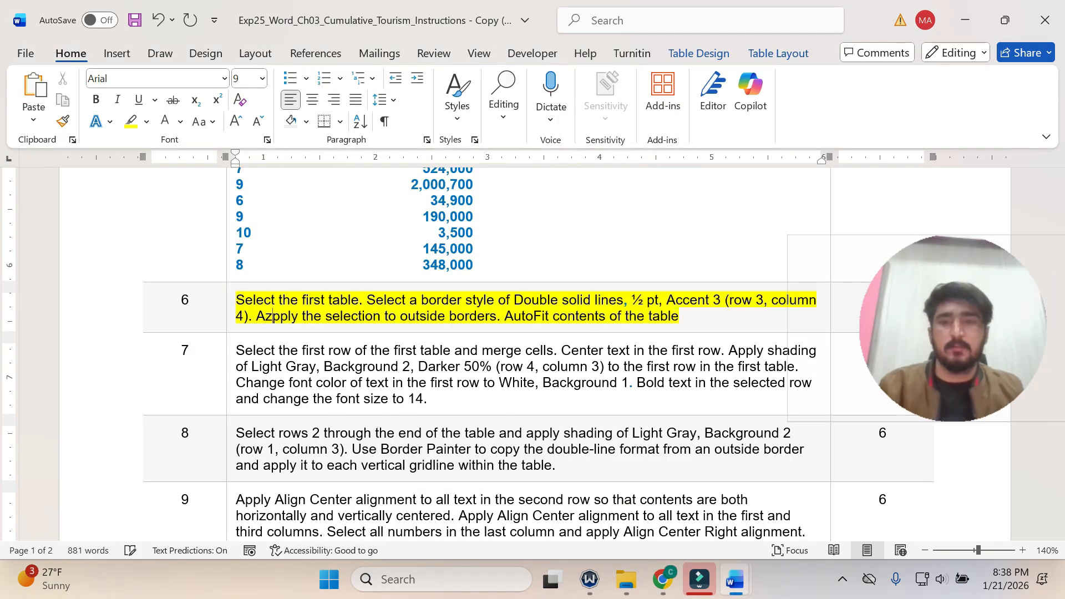
key(ctrl+z)
key(ctrl+z)
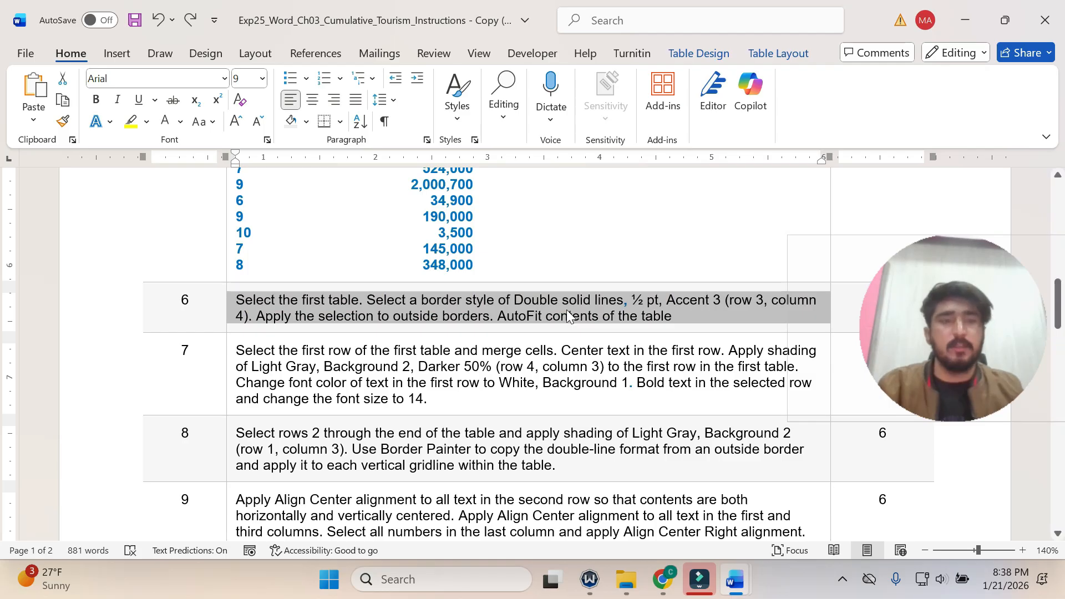
scroll(566, 310, down, 1)
drag(893, 294, 880, 91)
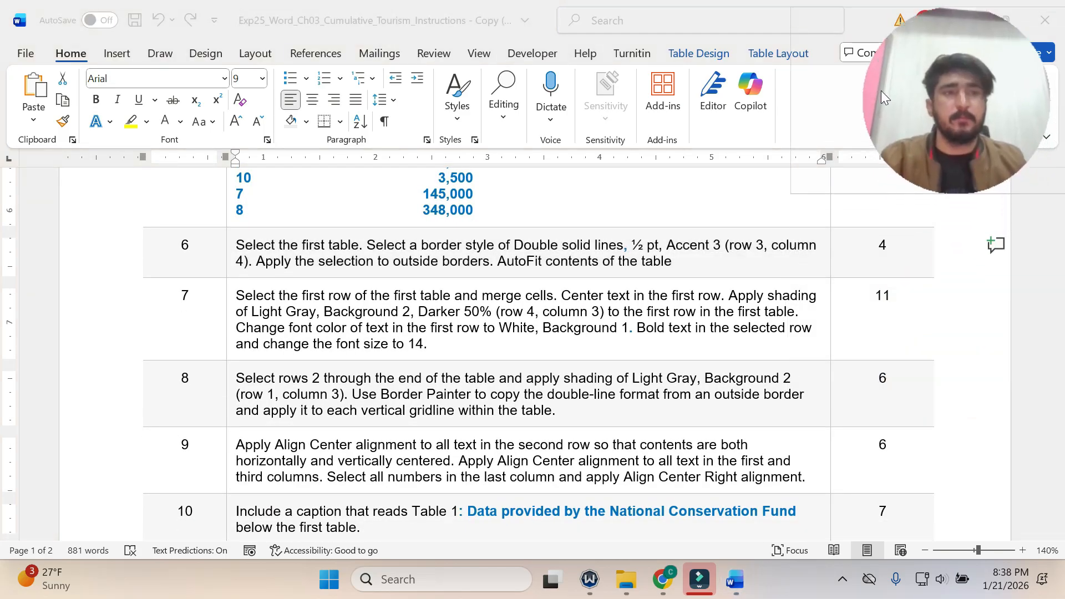
Highlight the text of step 7 in yellow in the instructions document.
drag(916, 122, 923, 122)
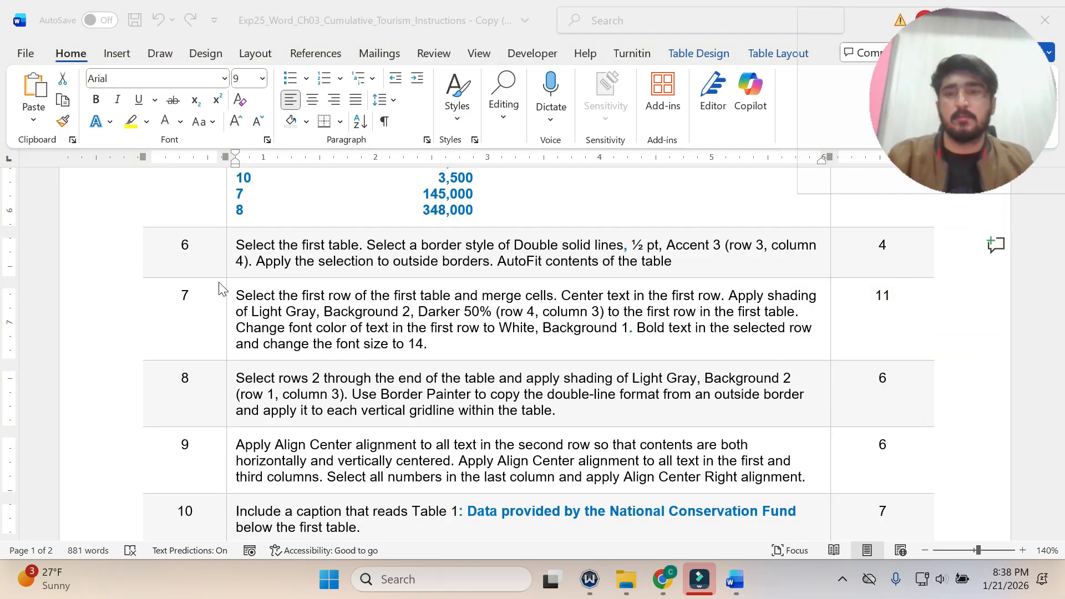
click(233, 315)
click(232, 314)
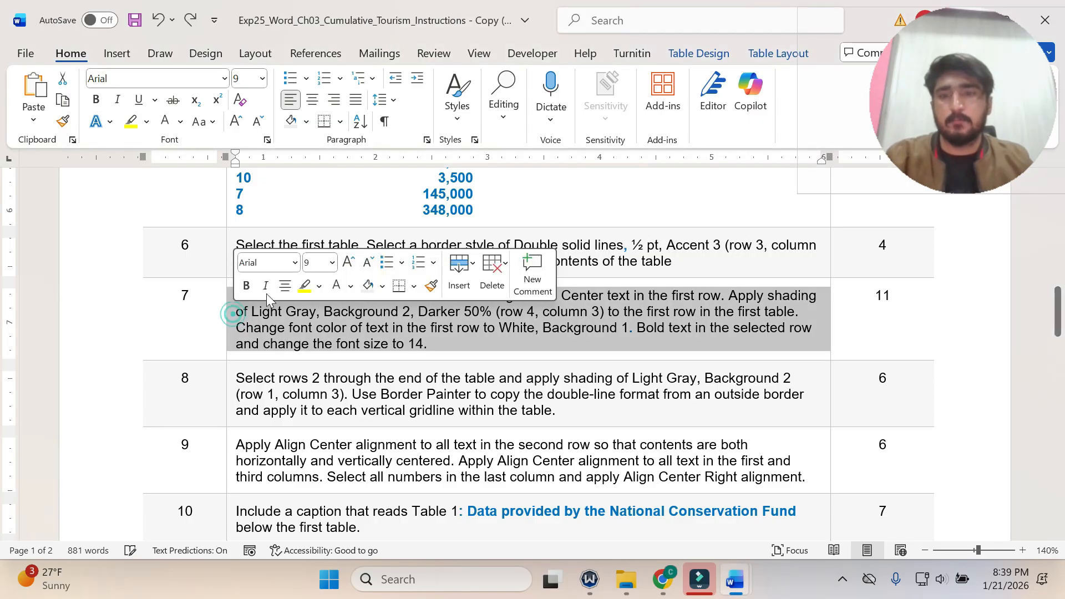
click(305, 285)
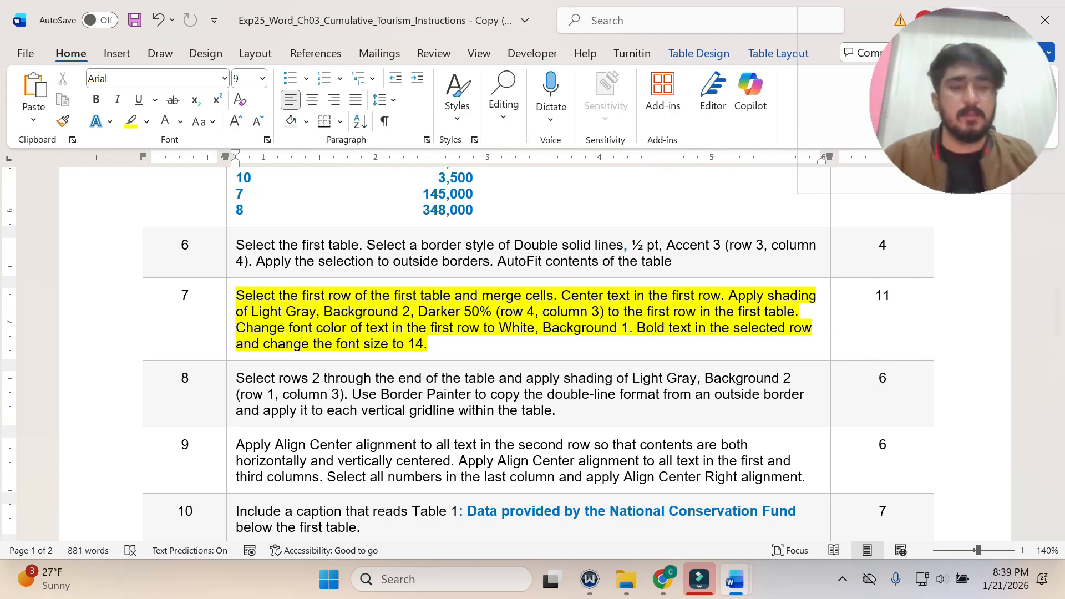
Switch to the flyer document and merge the cells of the first table's first row.
mouse_move(740, 574)
click(826, 510)
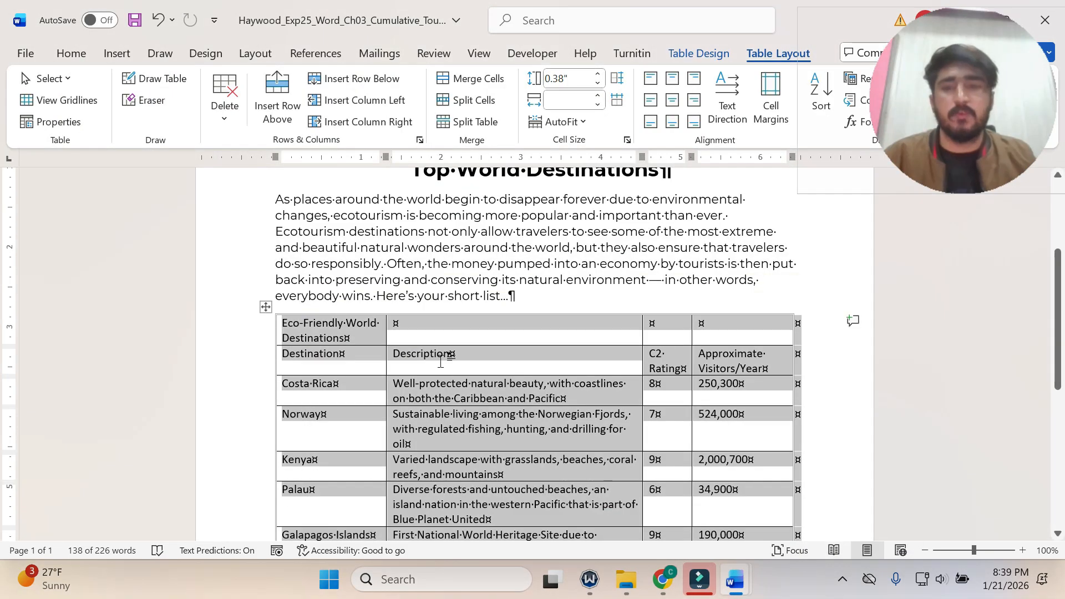
click(421, 344)
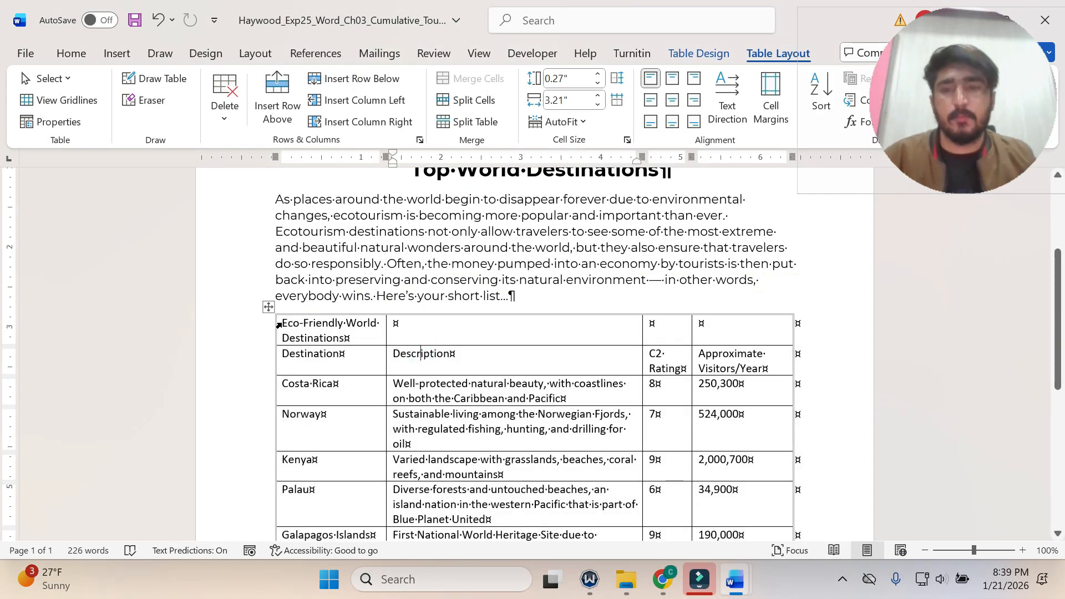
click(278, 324)
drag(404, 340, 724, 324)
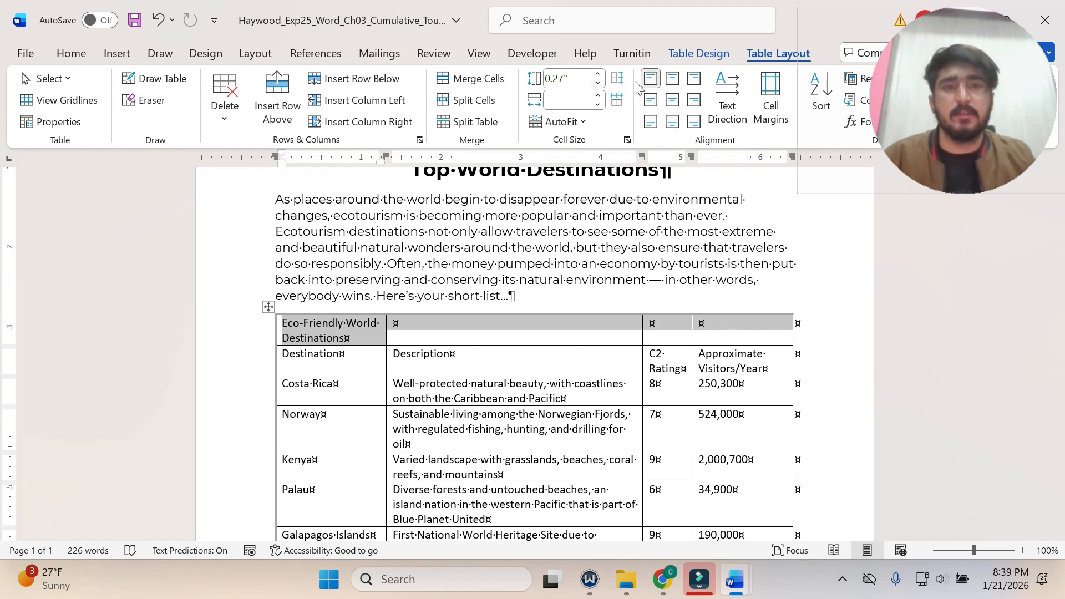
click(469, 83)
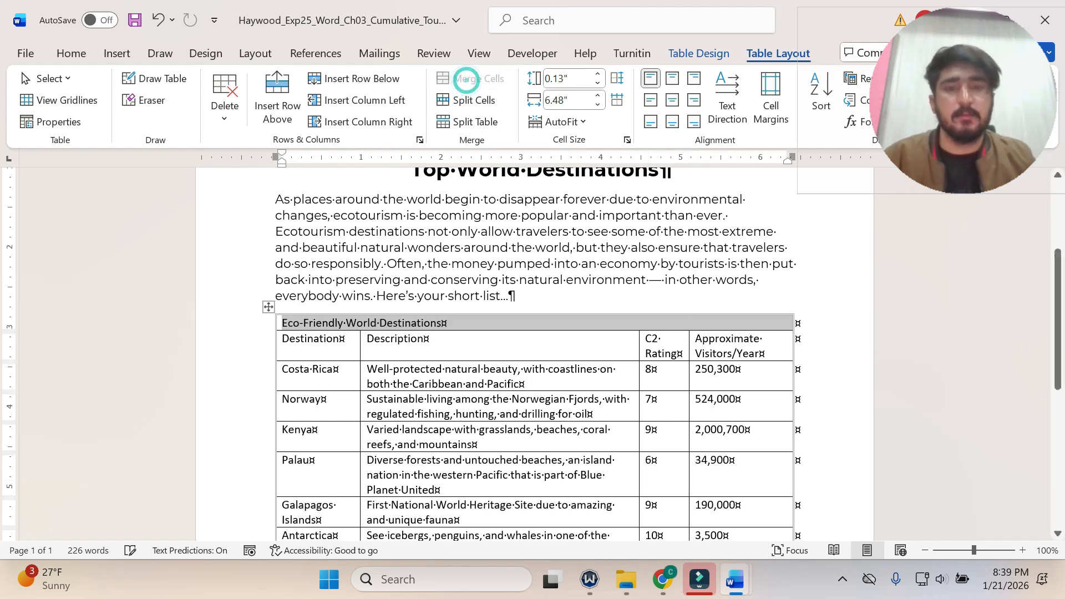
Check the centering instruction in step 7 and apply Align Center to the first row of the flyer's first table.
click(735, 579)
click(665, 522)
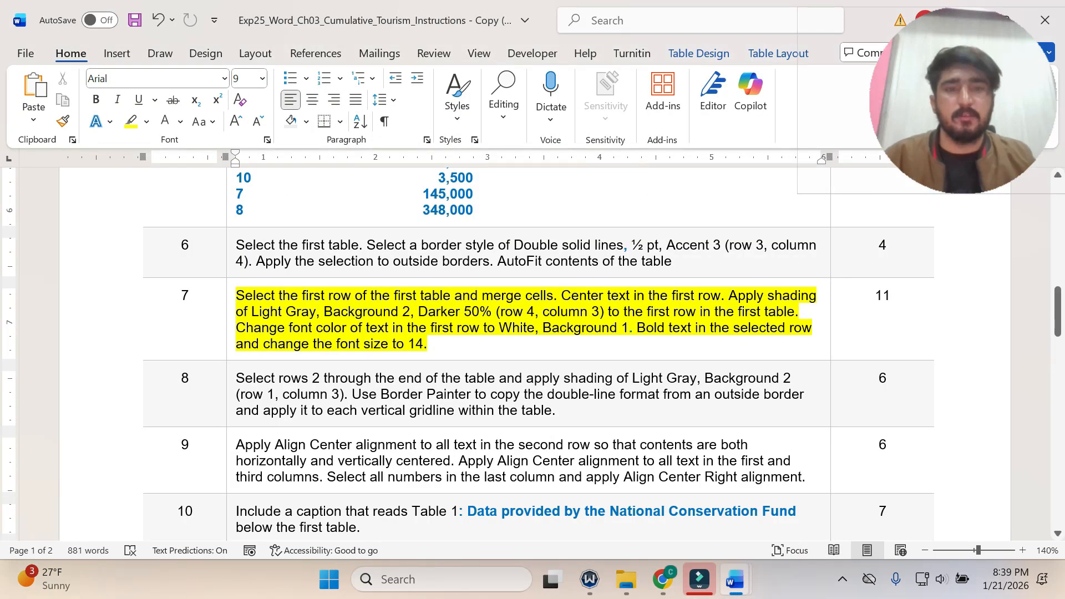
drag(553, 295, 720, 295)
mouse_move(735, 578)
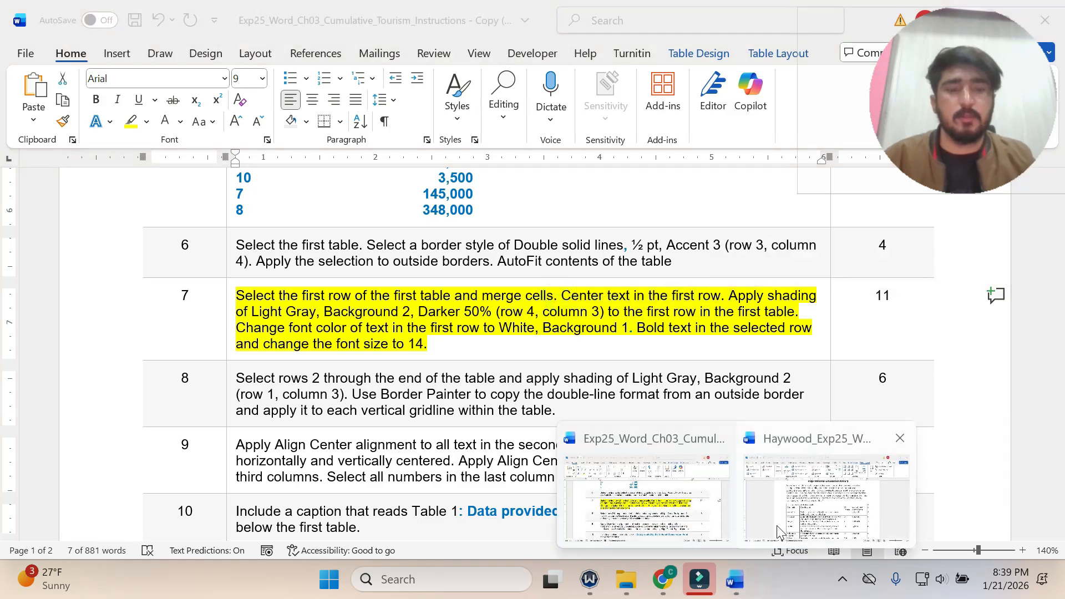
click(806, 524)
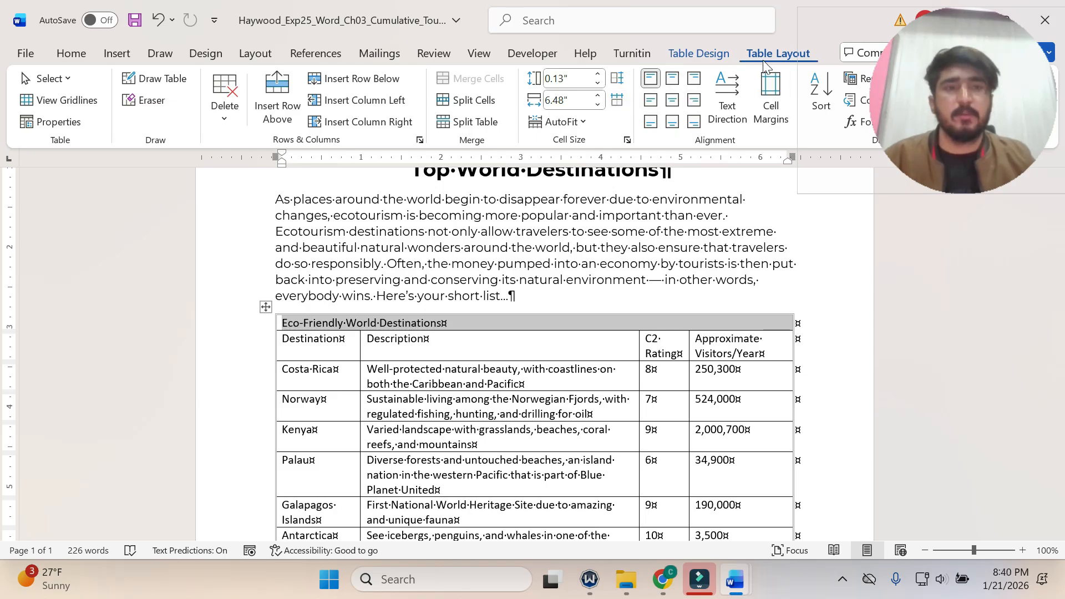
click(676, 103)
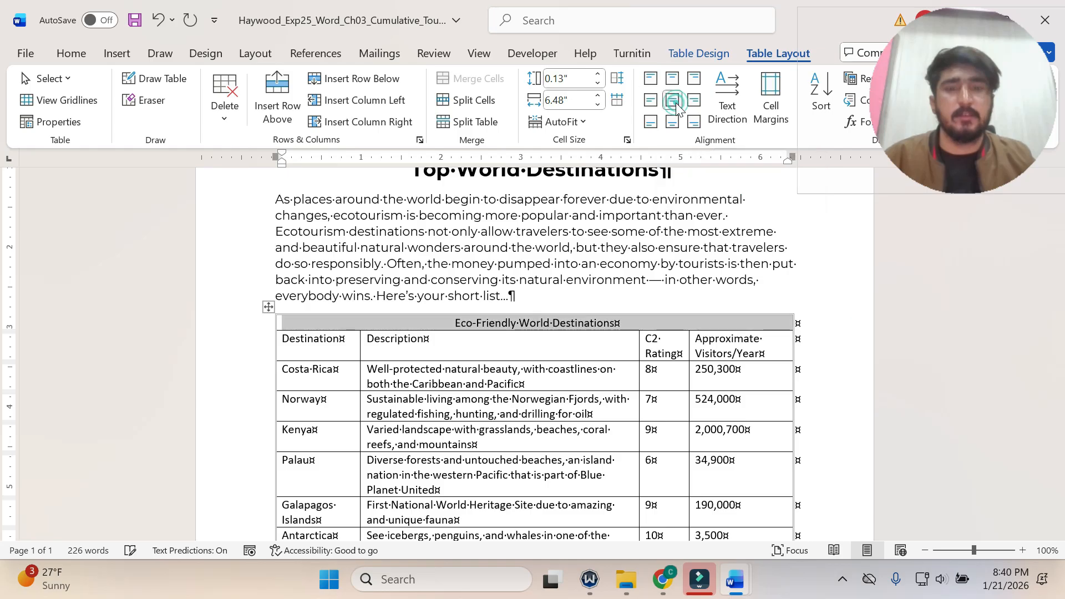
Check step 7's shading instruction and shade the first table's first row with Light Gray, Background 2, Darker 50%.
mouse_move(736, 583)
click(677, 502)
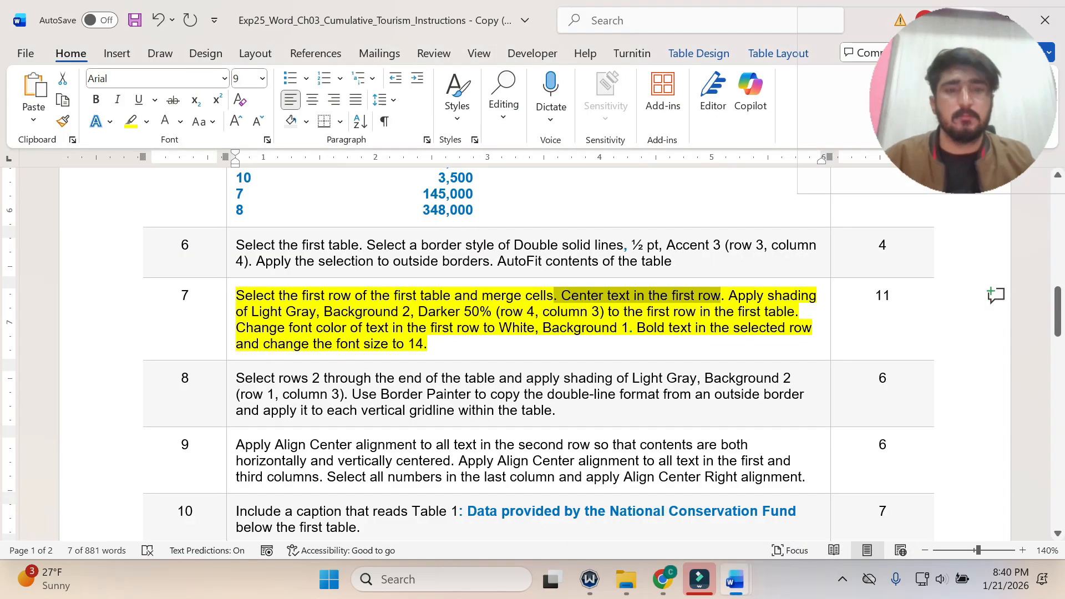
click(711, 312)
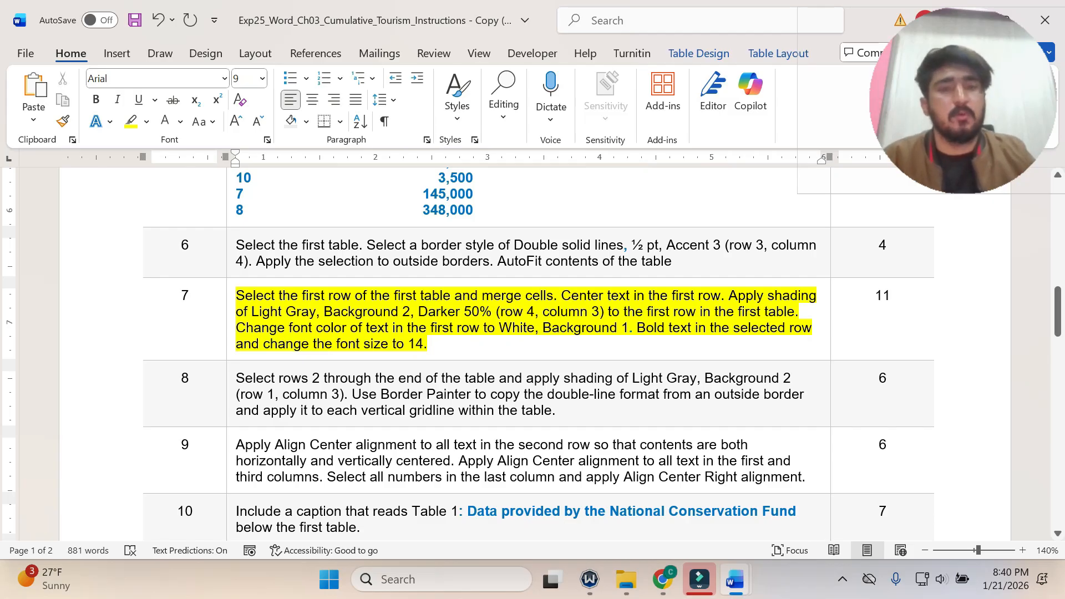
drag(718, 312, 673, 312)
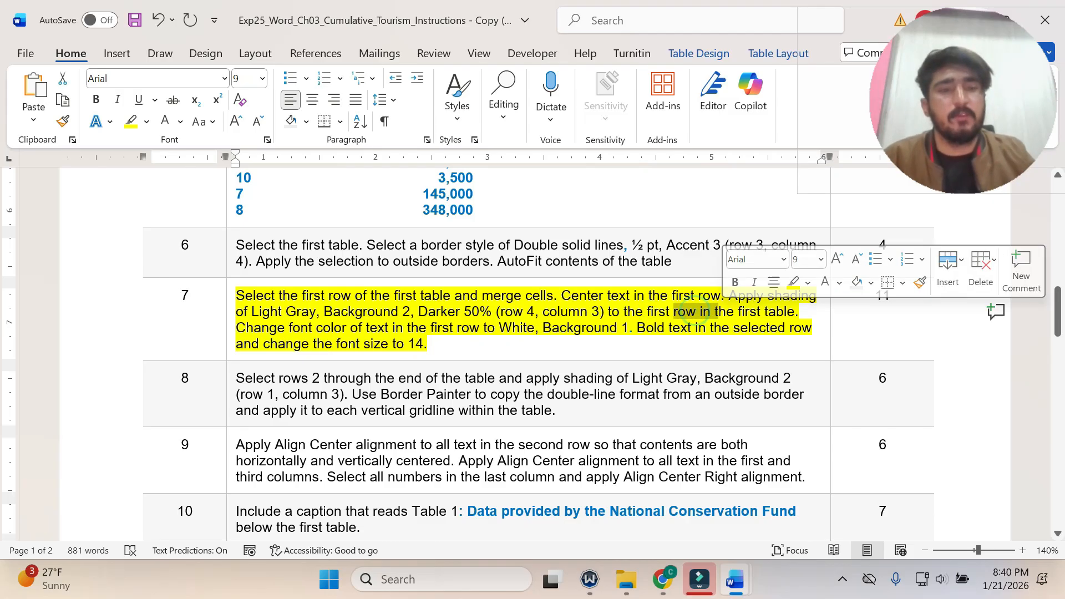
mouse_move(735, 586)
click(801, 499)
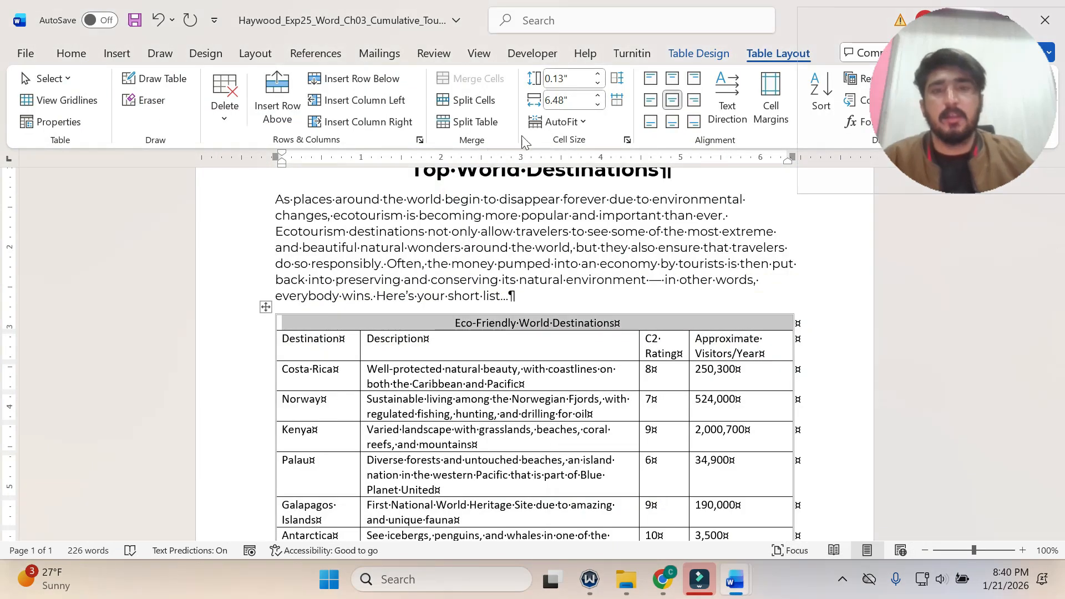
click(694, 54)
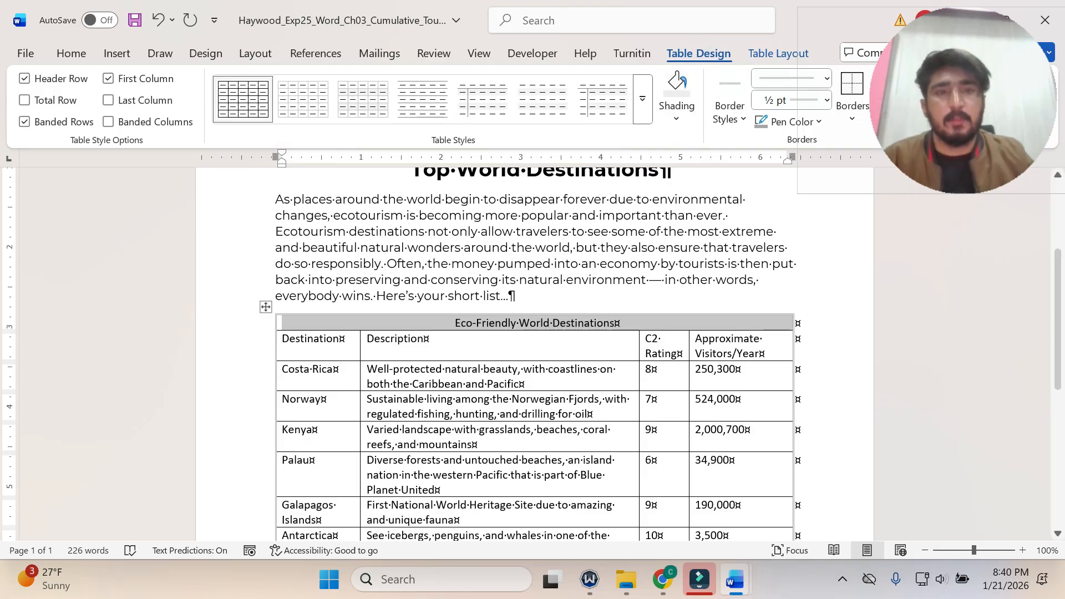
mouse_move(735, 583)
click(635, 516)
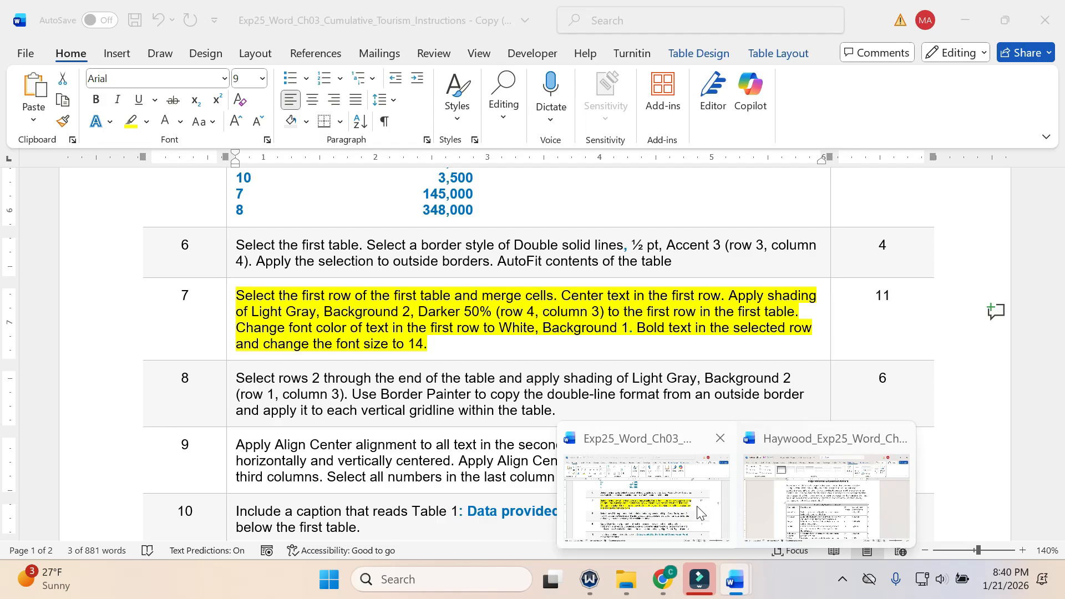
click(826, 496)
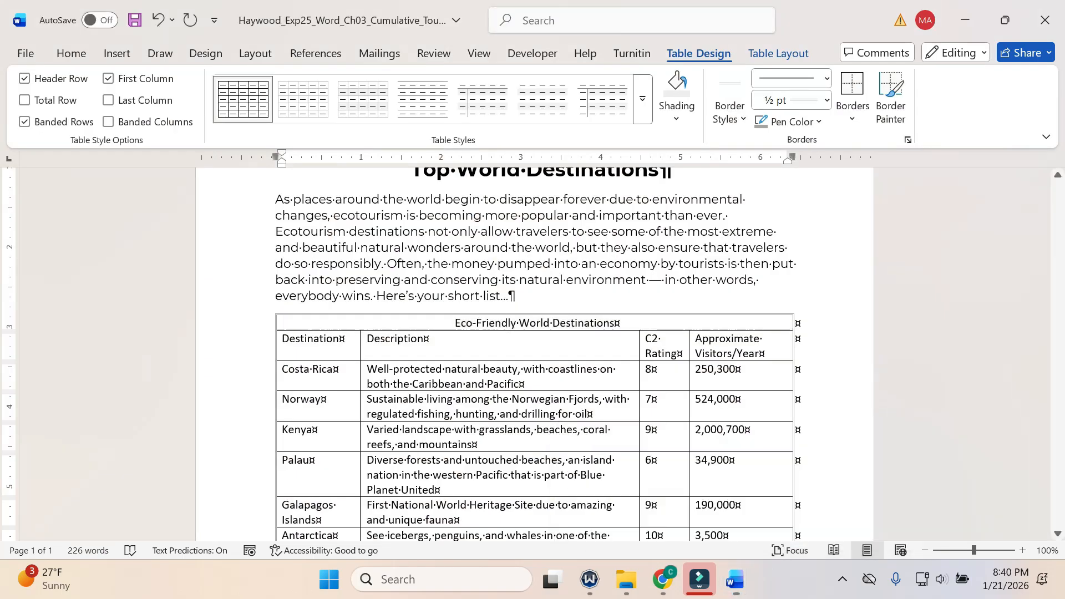
click(675, 119)
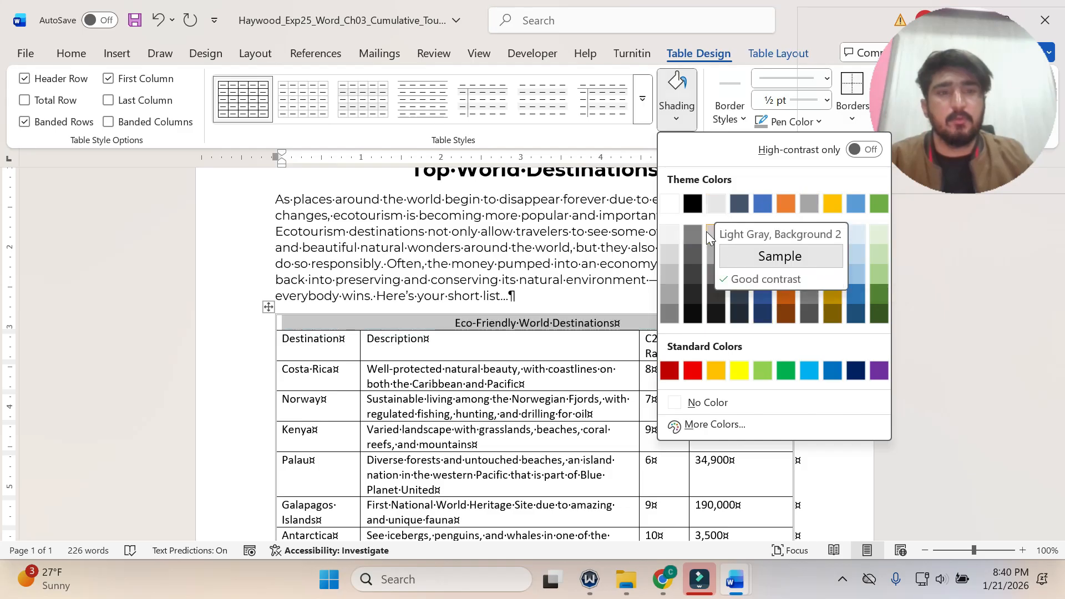
click(716, 274)
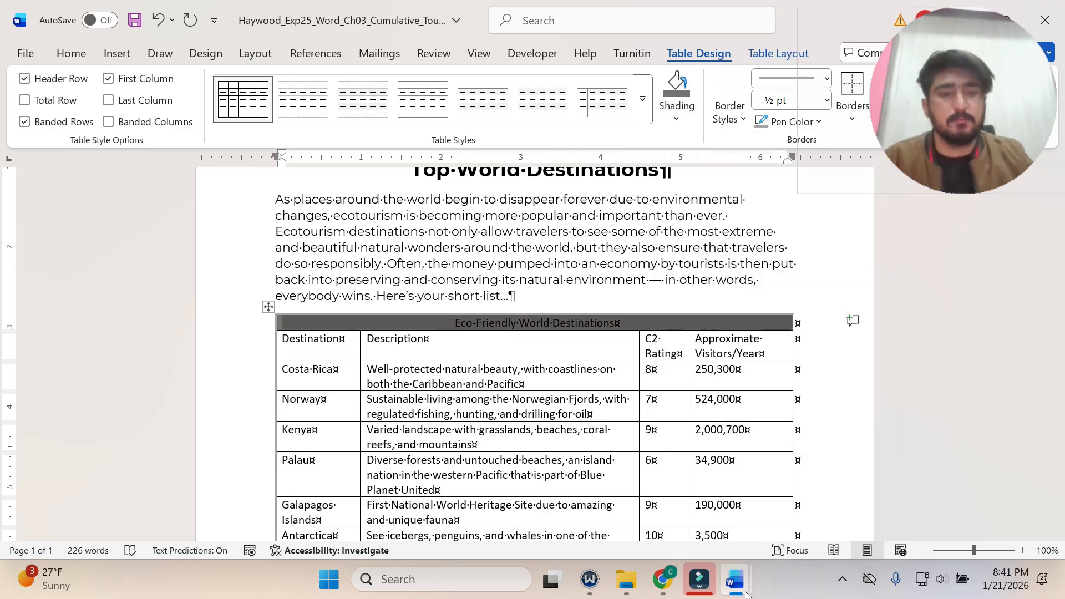
Check step 7's font color instruction and set the first row's text in the flyer's table to White, Background 1.
mouse_move(737, 588)
click(665, 516)
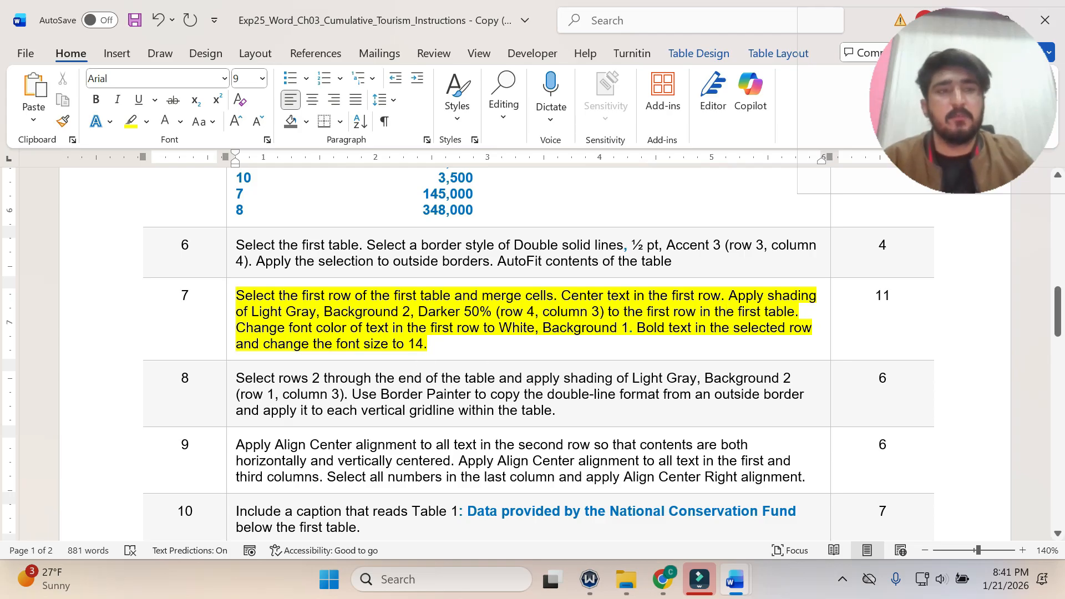
mouse_move(735, 579)
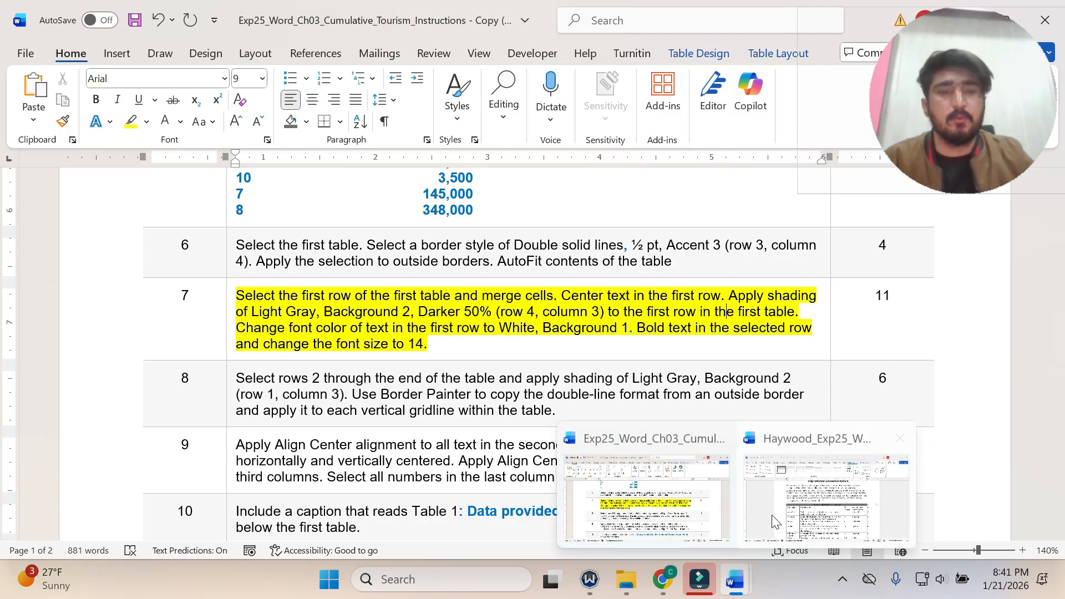
click(775, 521)
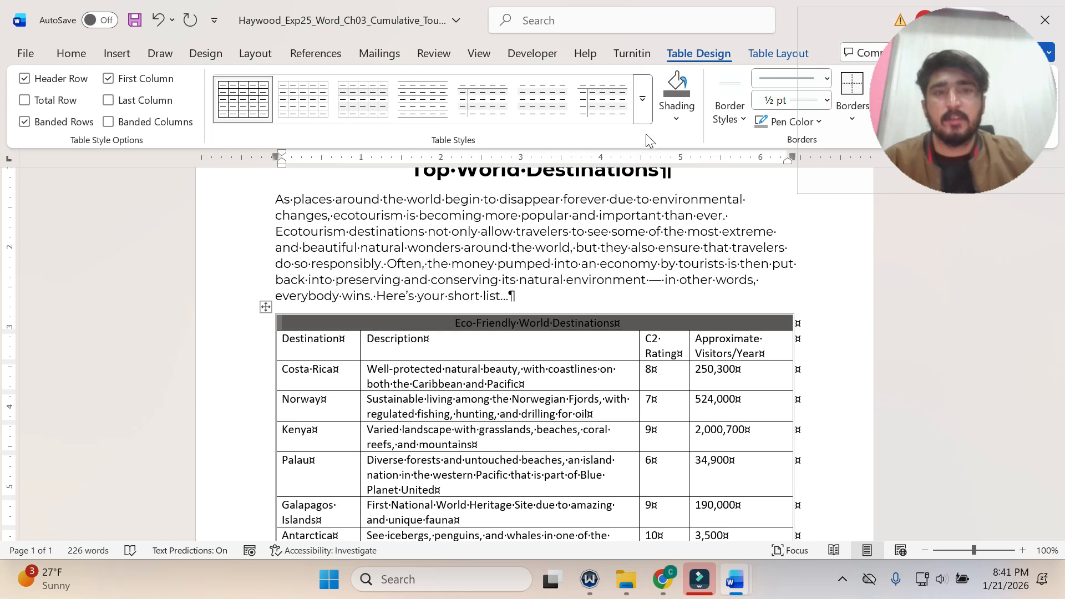
click(71, 55)
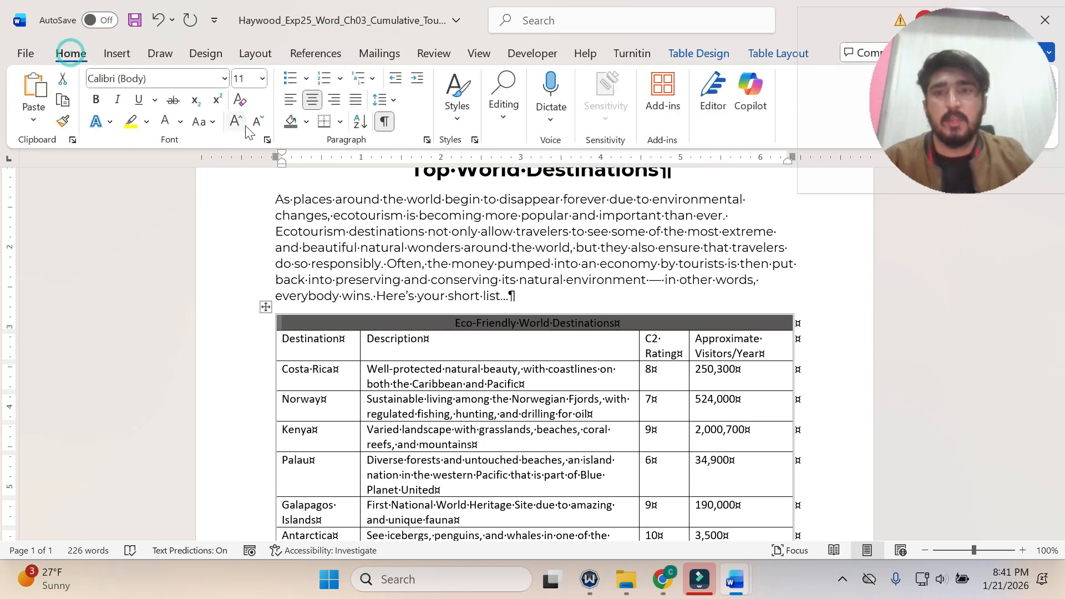
click(179, 123)
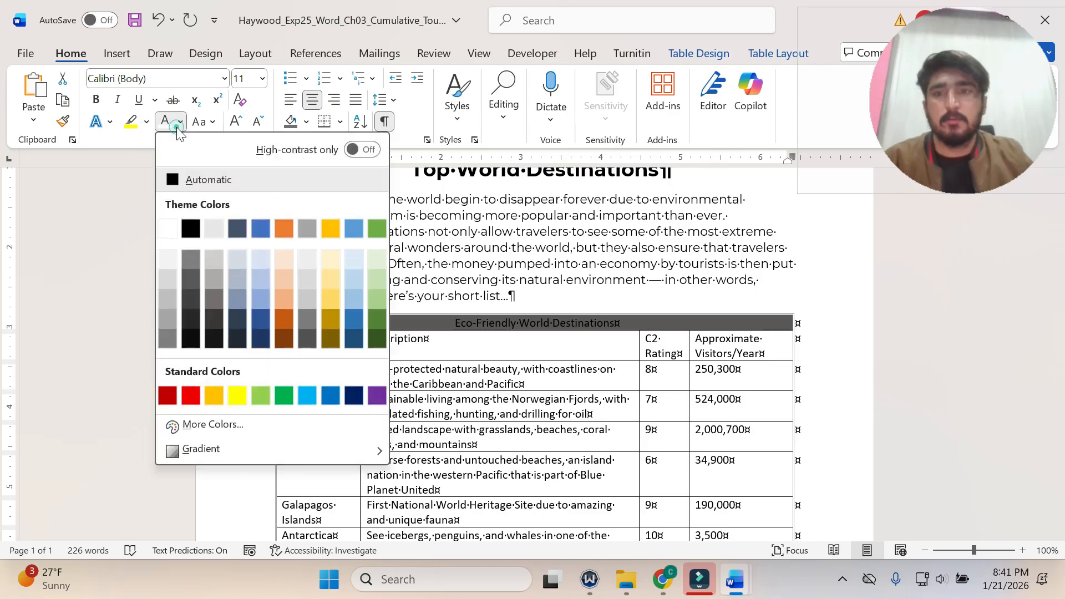
click(172, 236)
click(171, 232)
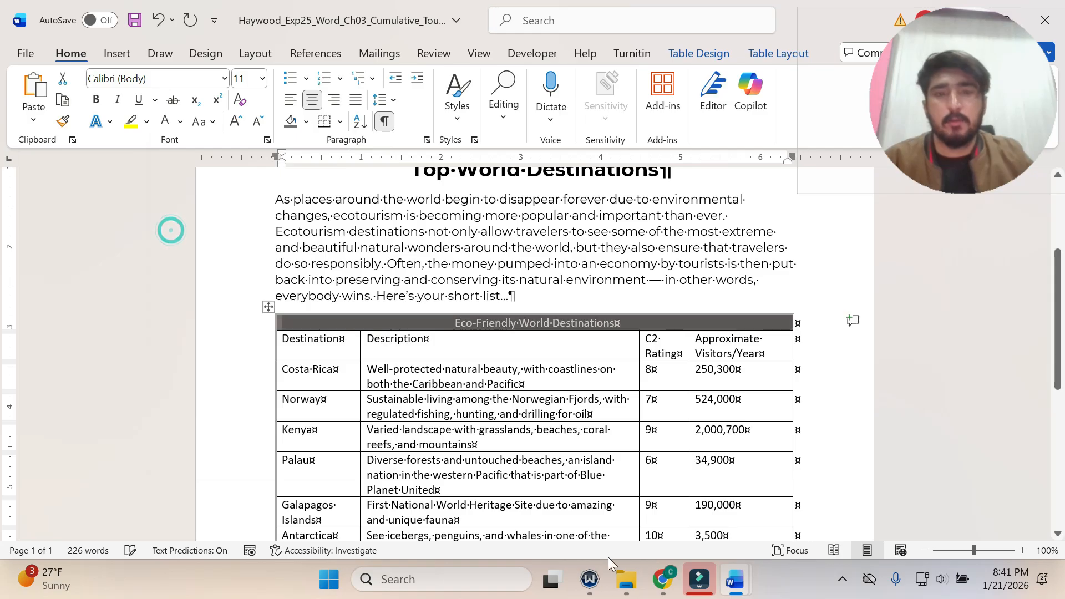
Recheck step 7, then bold the first row's text in the flyer's table and set its font size to 14.
click(728, 591)
click(646, 499)
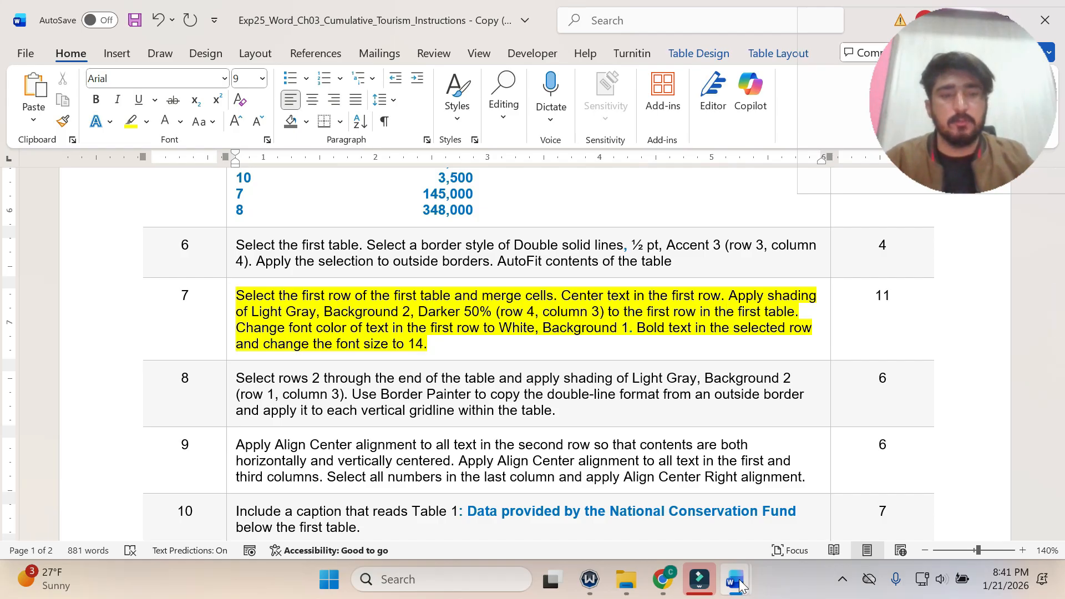
mouse_move(735, 579)
click(840, 477)
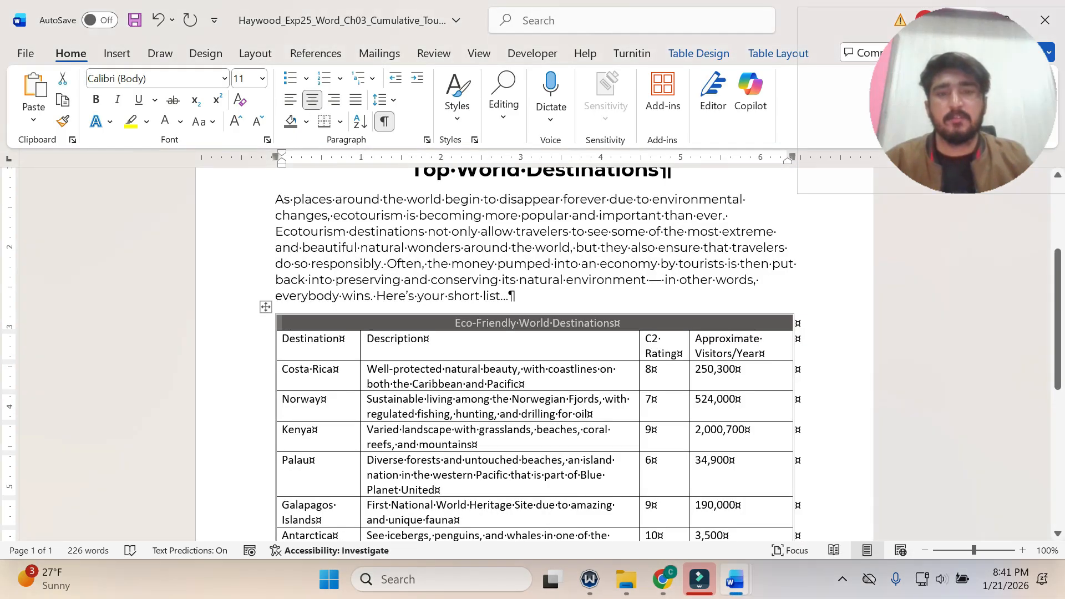
click(96, 100)
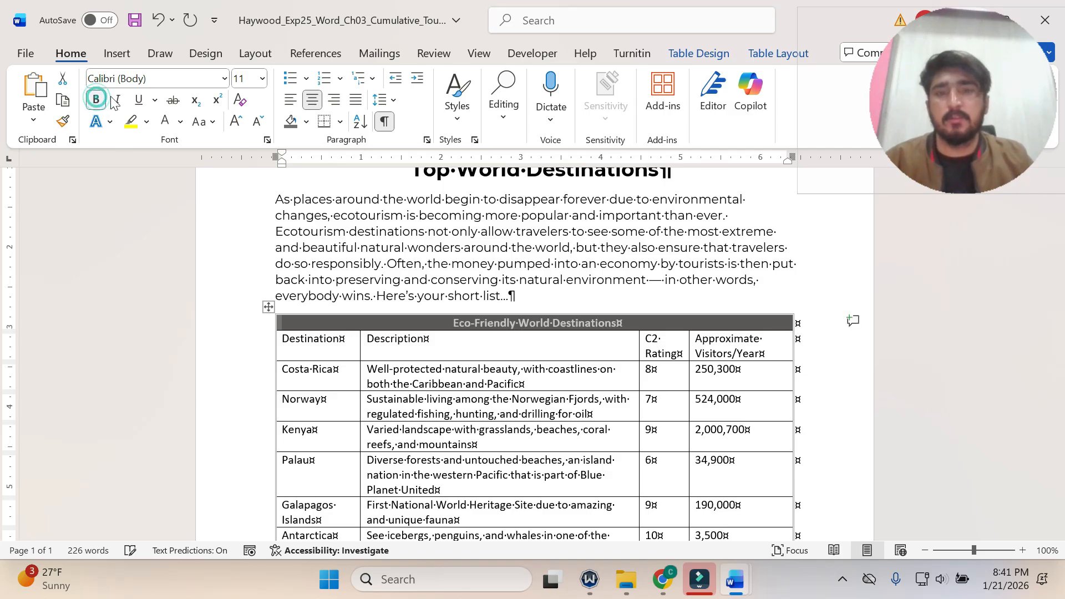
click(262, 78)
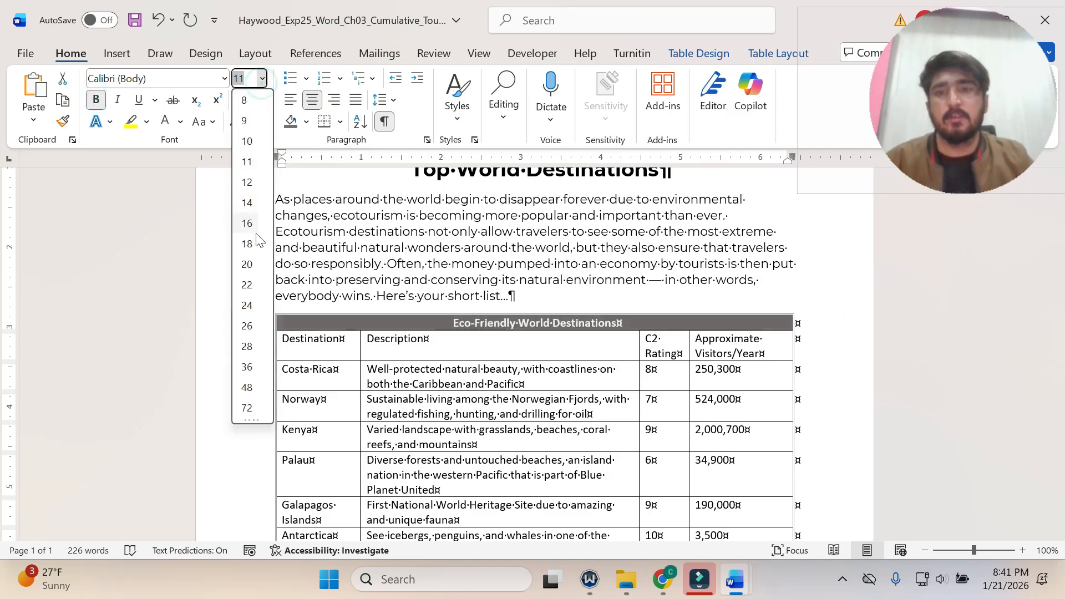
click(246, 203)
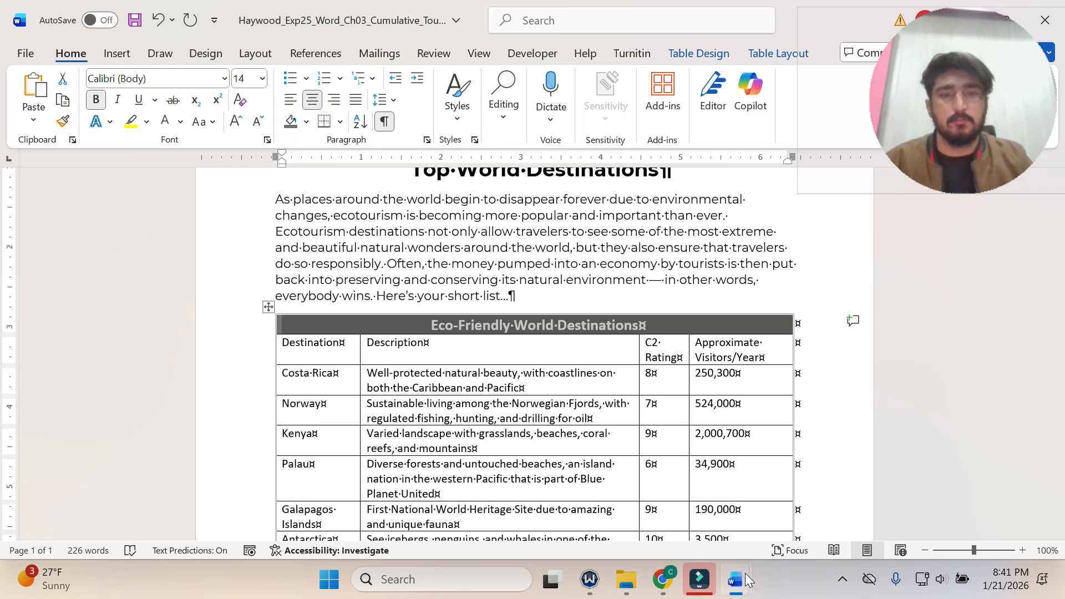
Return to the instructions document and undo the yellow highlighting of step 7.
click(746, 580)
click(688, 506)
key(ctrl+z)
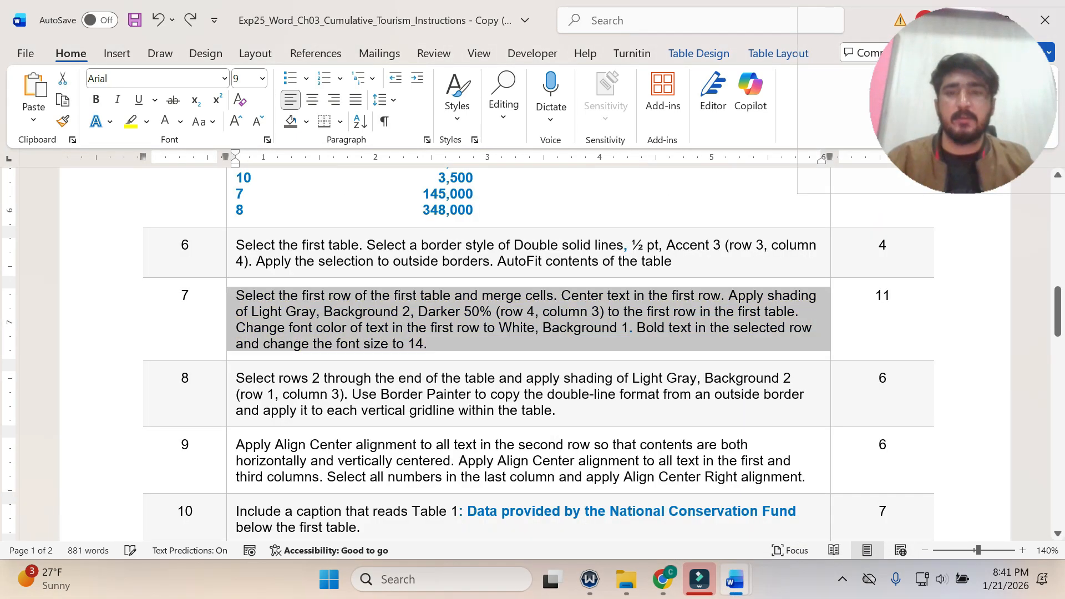
Highlight the text of step 8 in yellow in the instructions and switch back to the flyer document.
scroll(532, 354, down, 1)
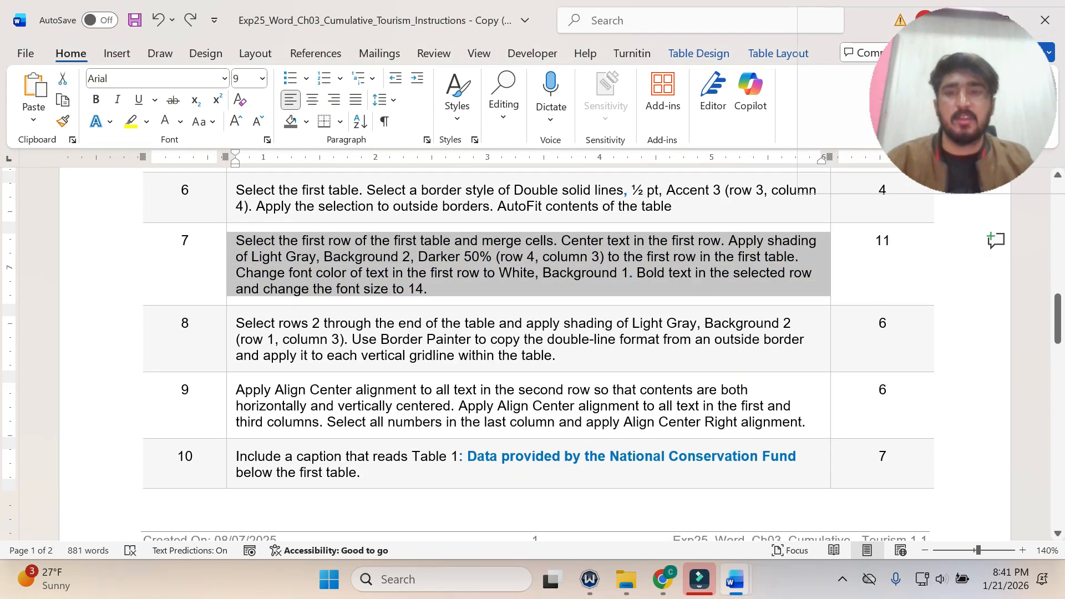
click(229, 326)
click(305, 299)
click(331, 357)
scroll(331, 357, down, 1)
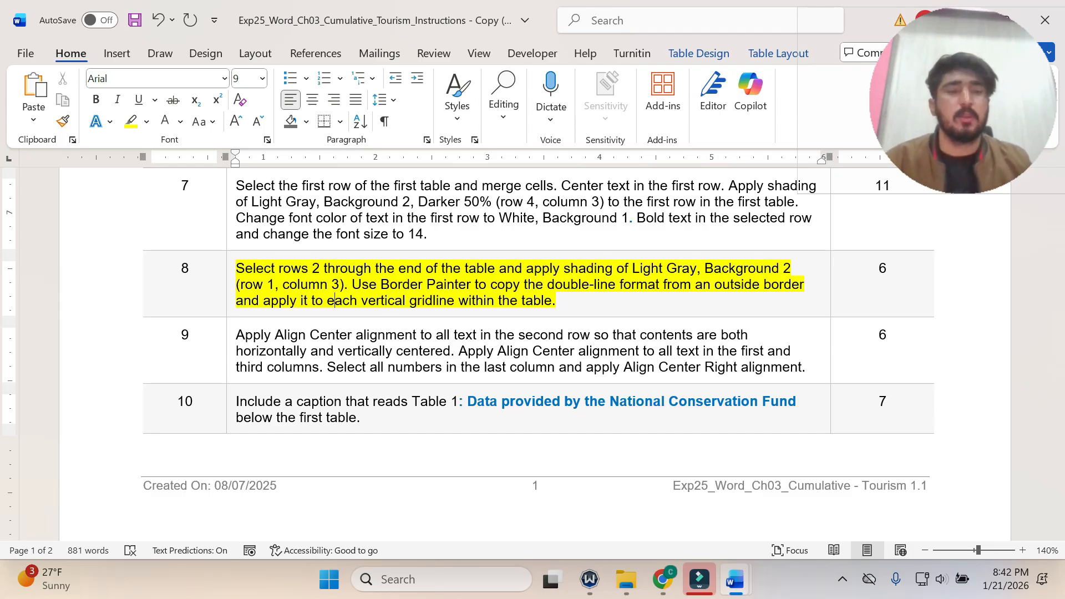
click(735, 579)
click(780, 524)
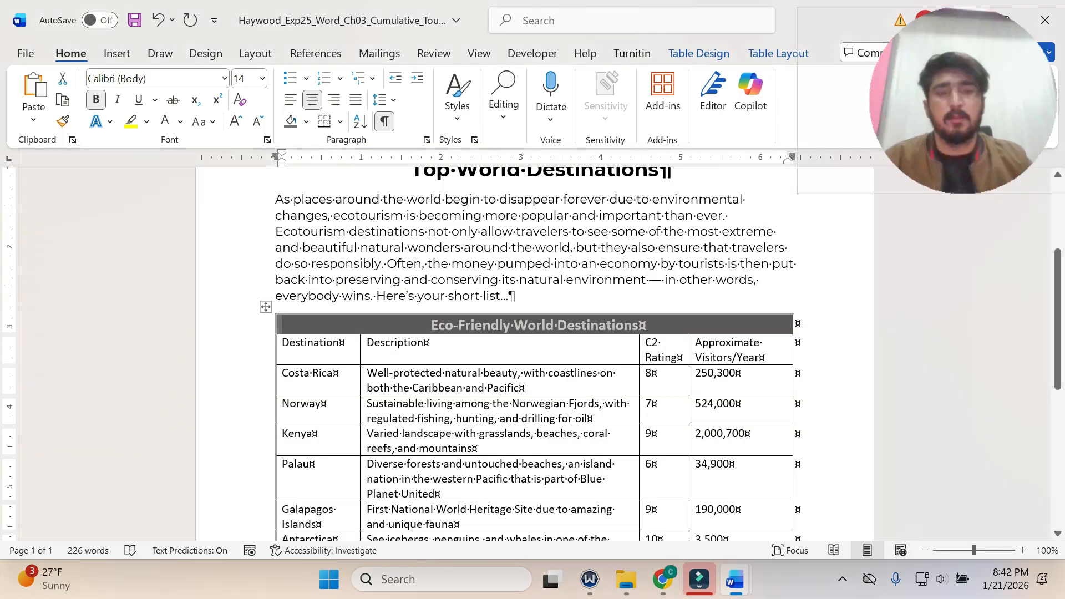
Recheck step 8, then shade row 2 through the last row of the flyer's first table with Light Gray, Background 2.
click(307, 342)
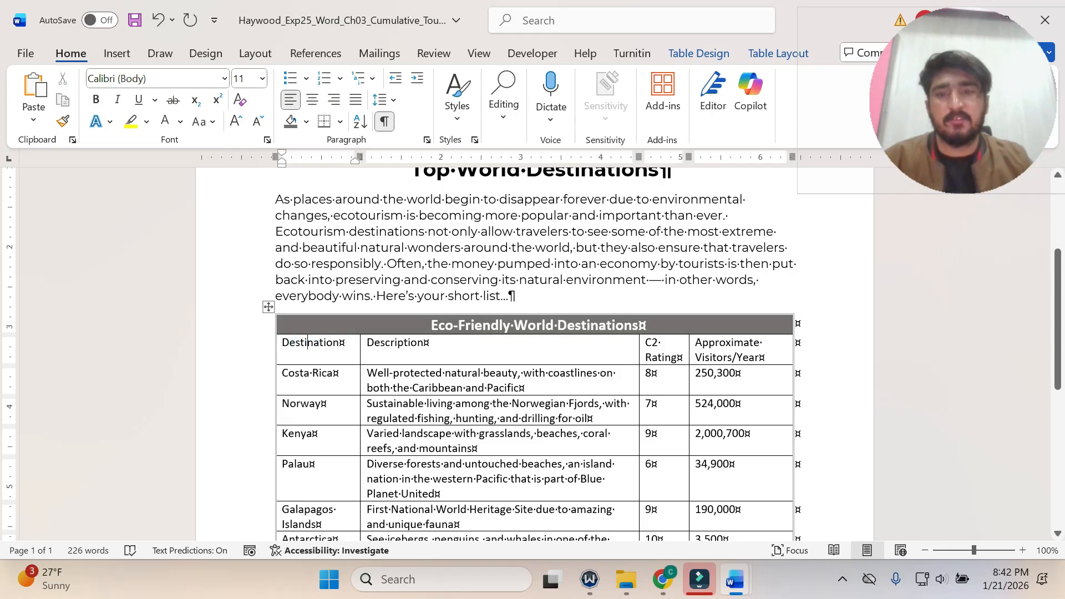
drag(284, 342, 737, 373)
scroll(738, 375, down, 3)
scroll(737, 375, down, 2)
scroll(737, 377, down, 1)
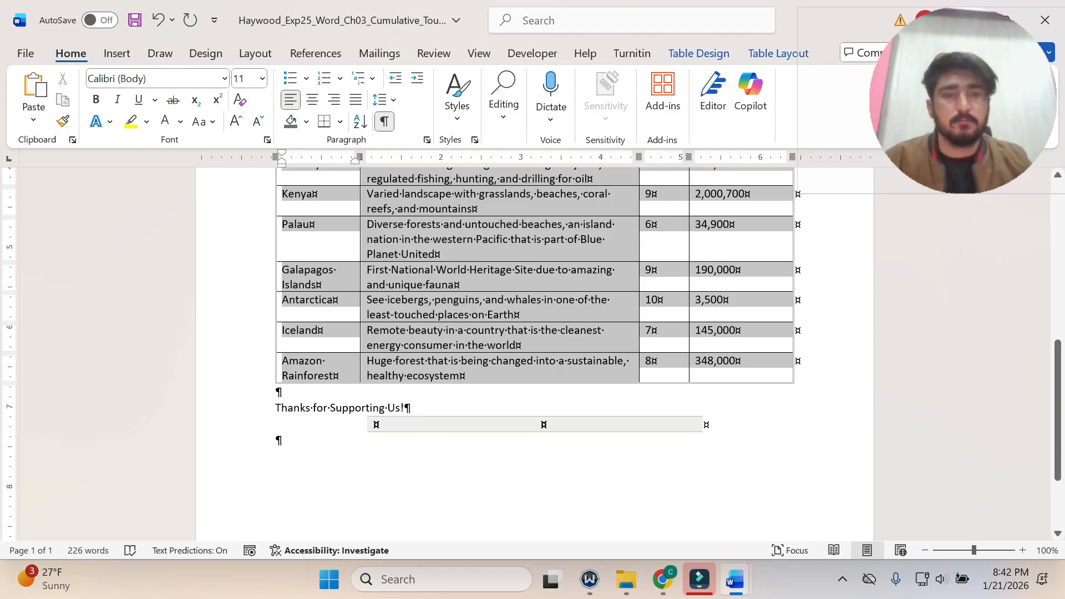
scroll(565, 313, up, 4)
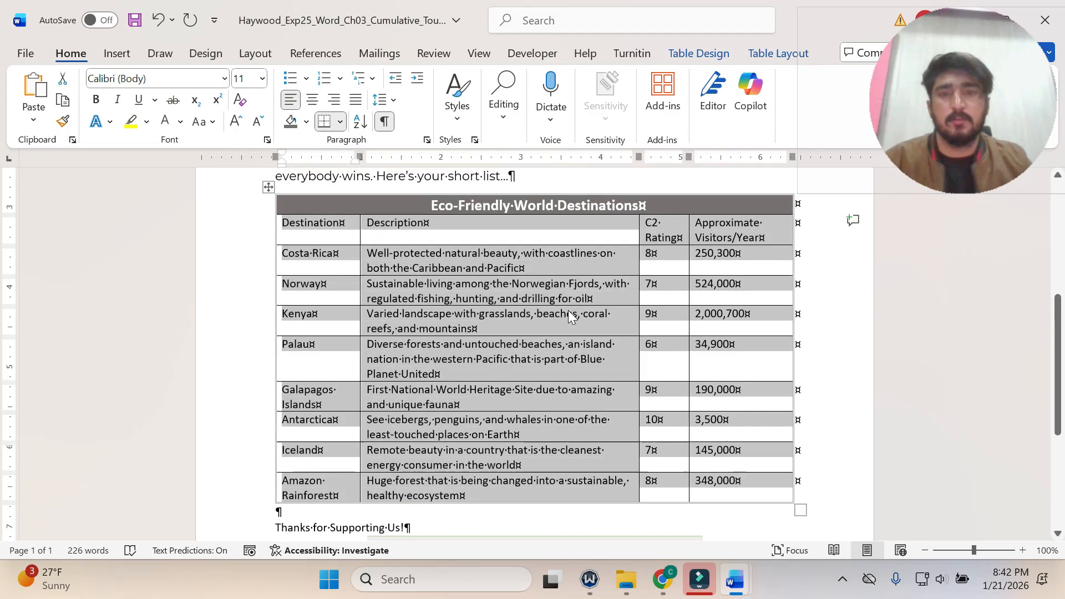
scroll(567, 310, down, 2)
mouse_move(735, 580)
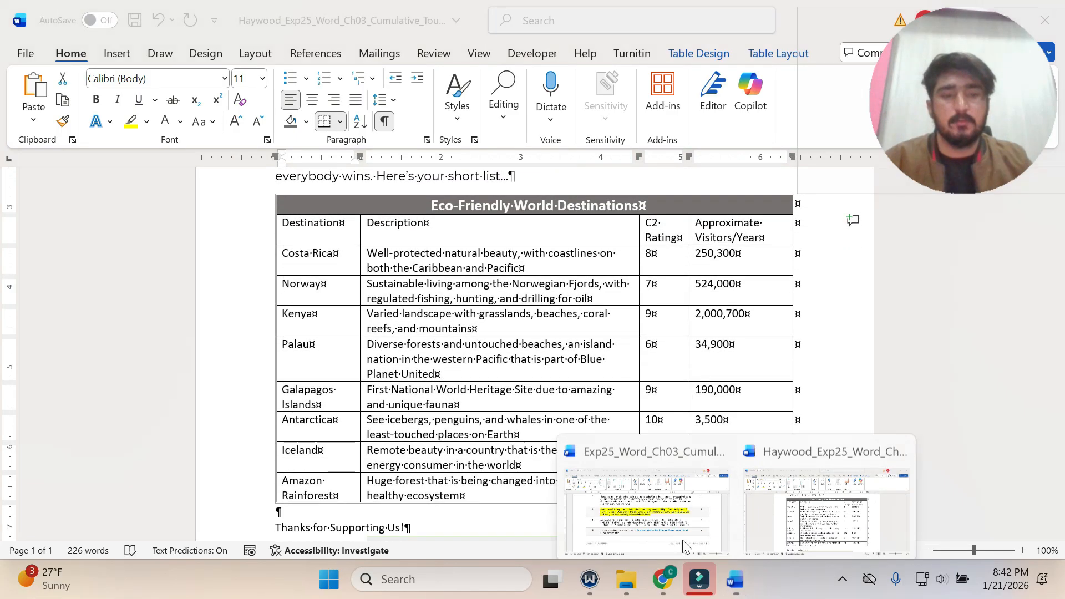
click(643, 488)
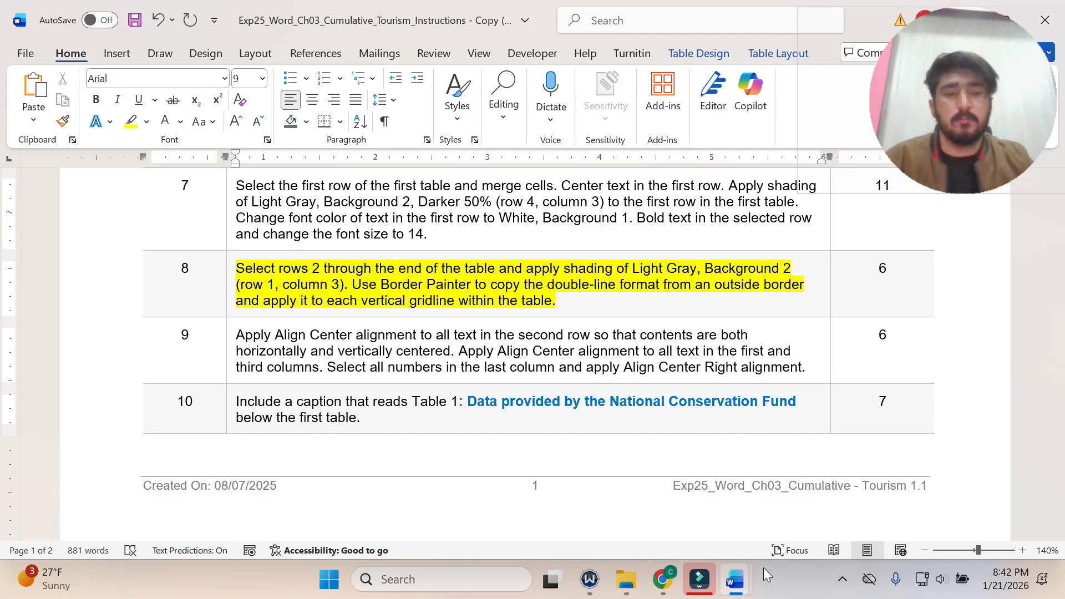
mouse_move(741, 577)
click(809, 525)
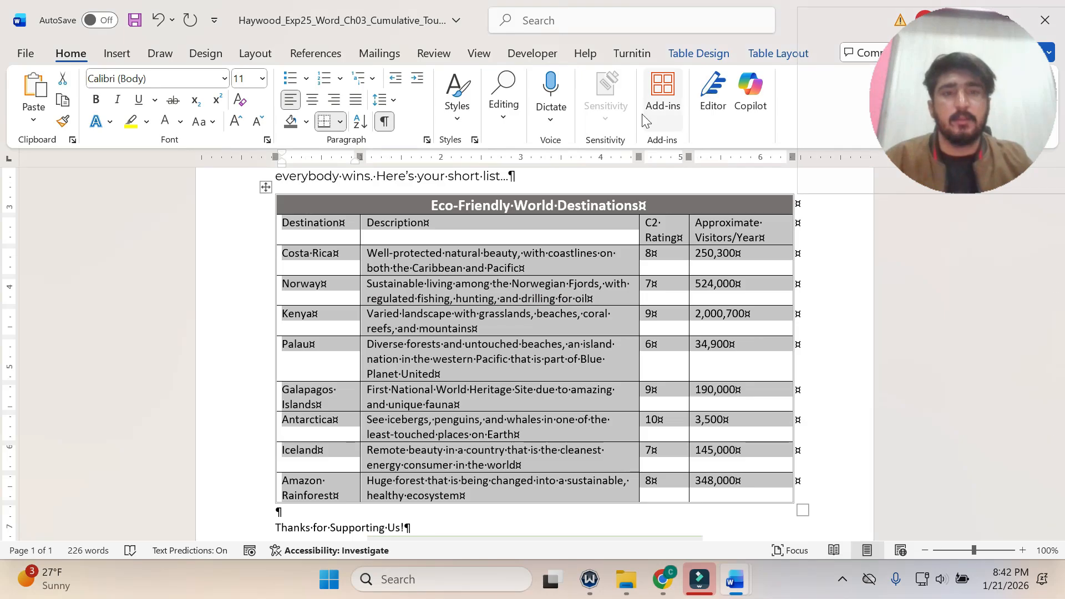
click(700, 53)
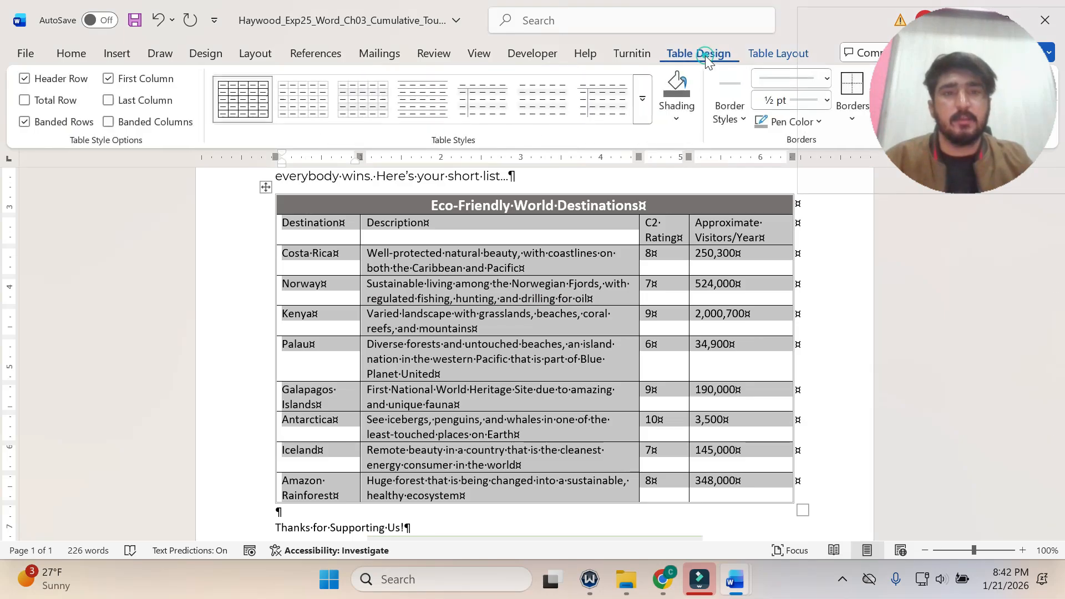
click(676, 126)
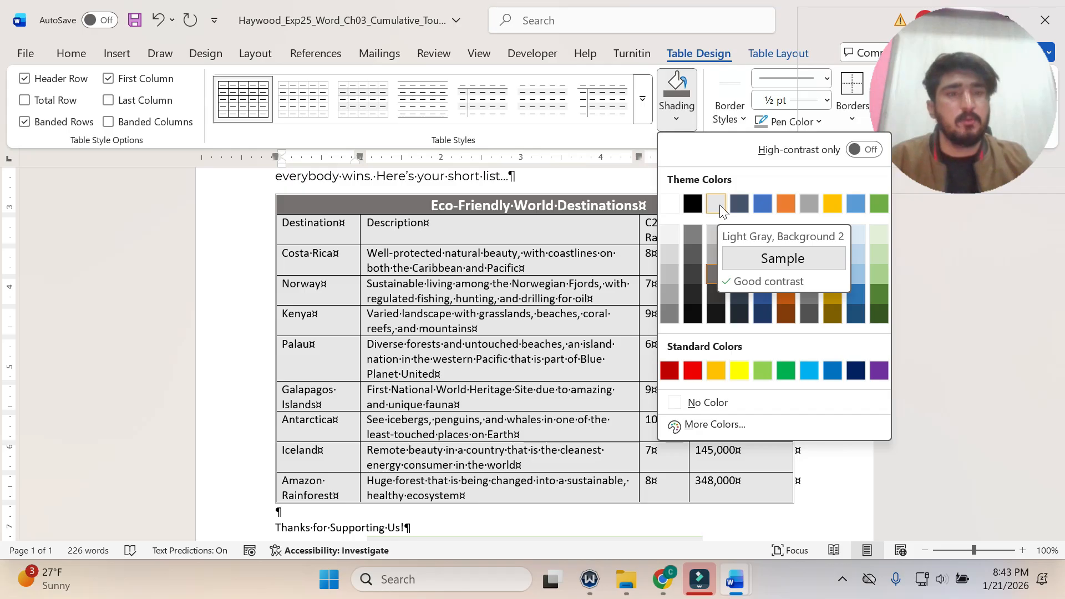
click(719, 204)
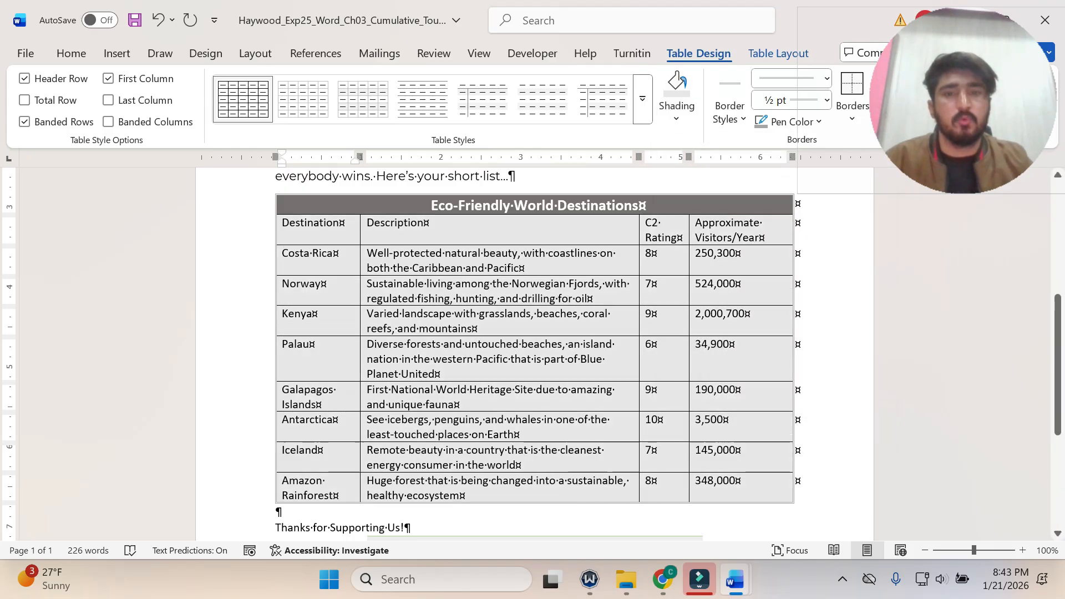
Review step 8's Border Painter sentence in the instructions document and return to the flyer.
mouse_move(734, 579)
click(721, 535)
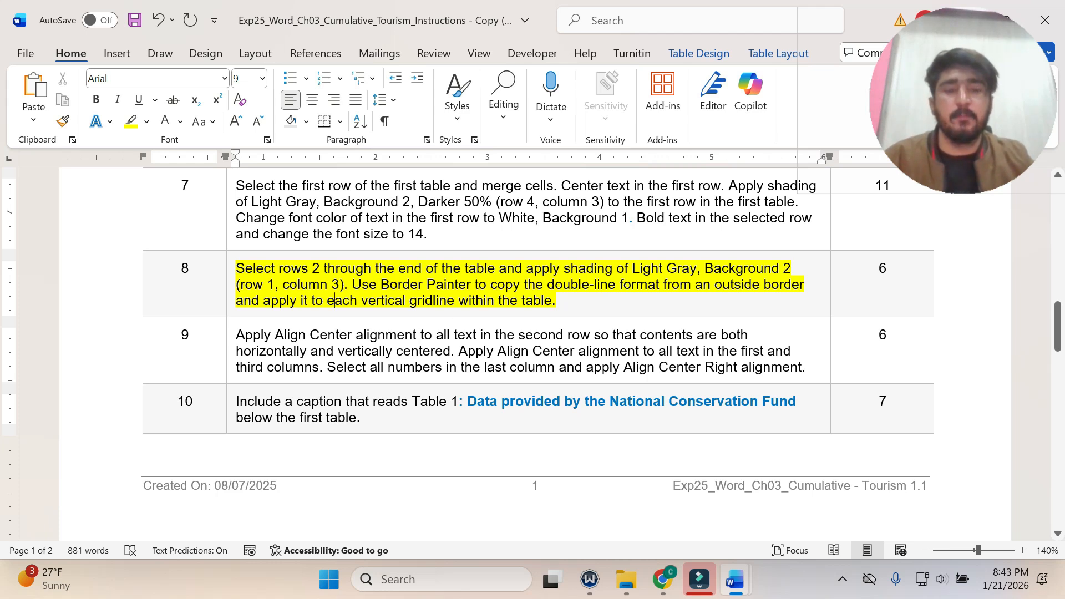
drag(568, 303, 354, 286)
mouse_move(735, 579)
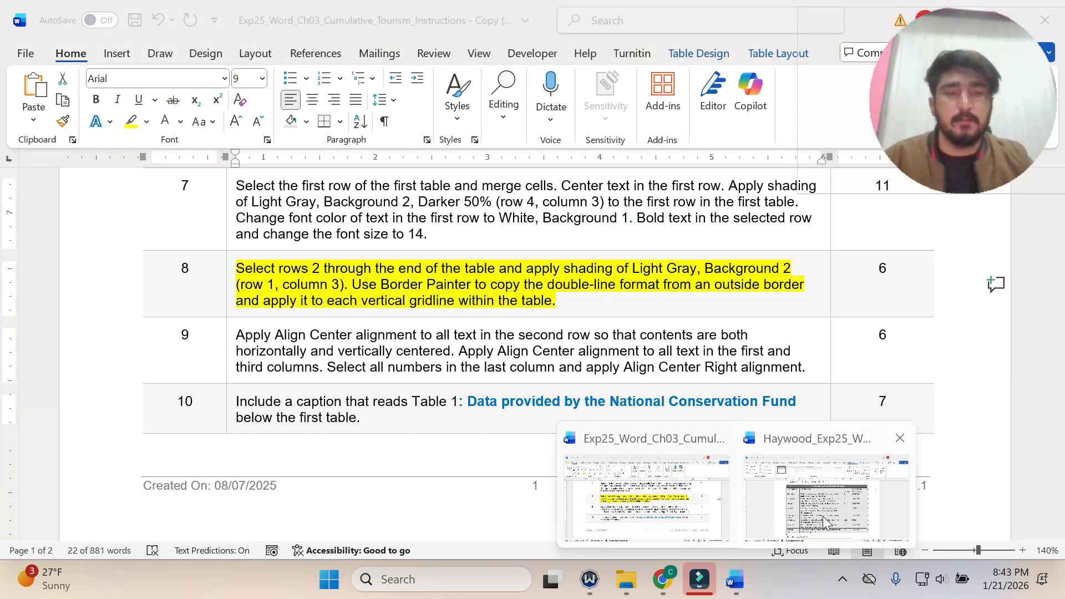
click(823, 516)
Use Border Painter to apply the outside border's double-line format to the three inner vertical gridlines of the flyer's first table.
click(796, 313)
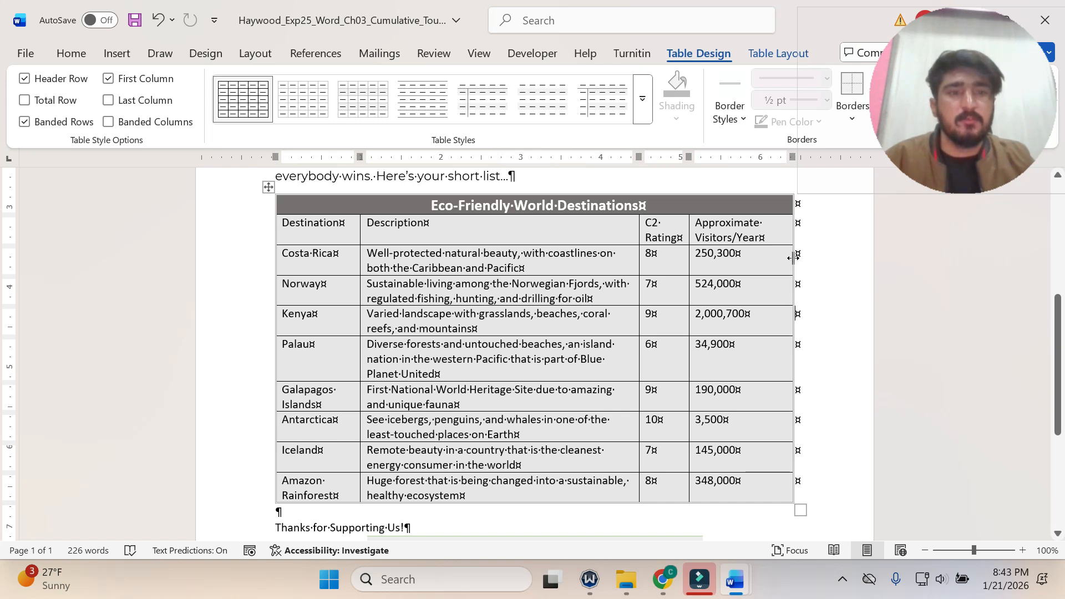
drag(905, 125, 963, 500)
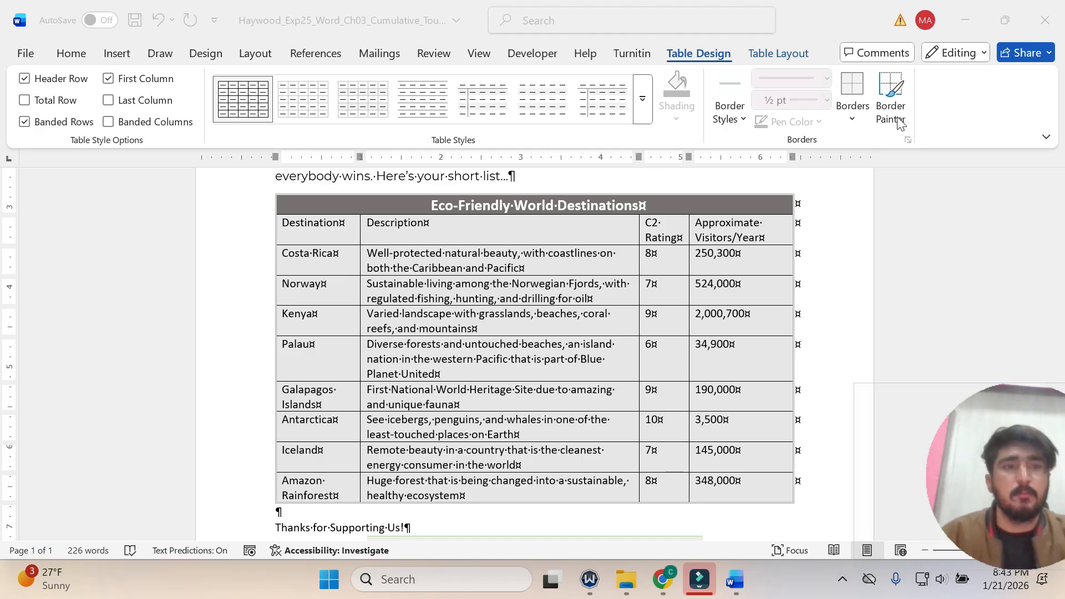
click(795, 314)
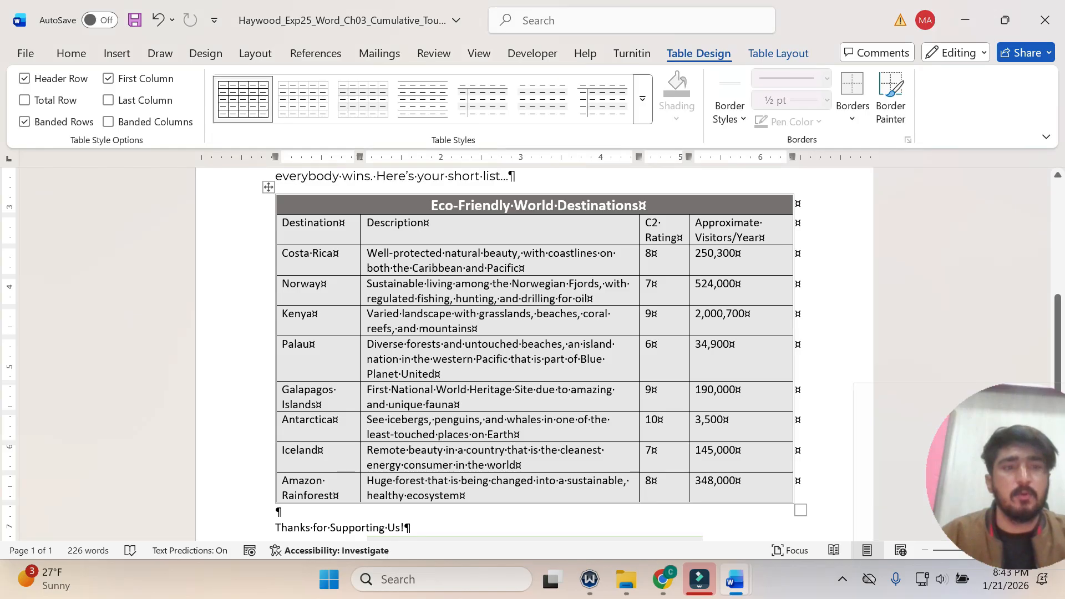
click(891, 114)
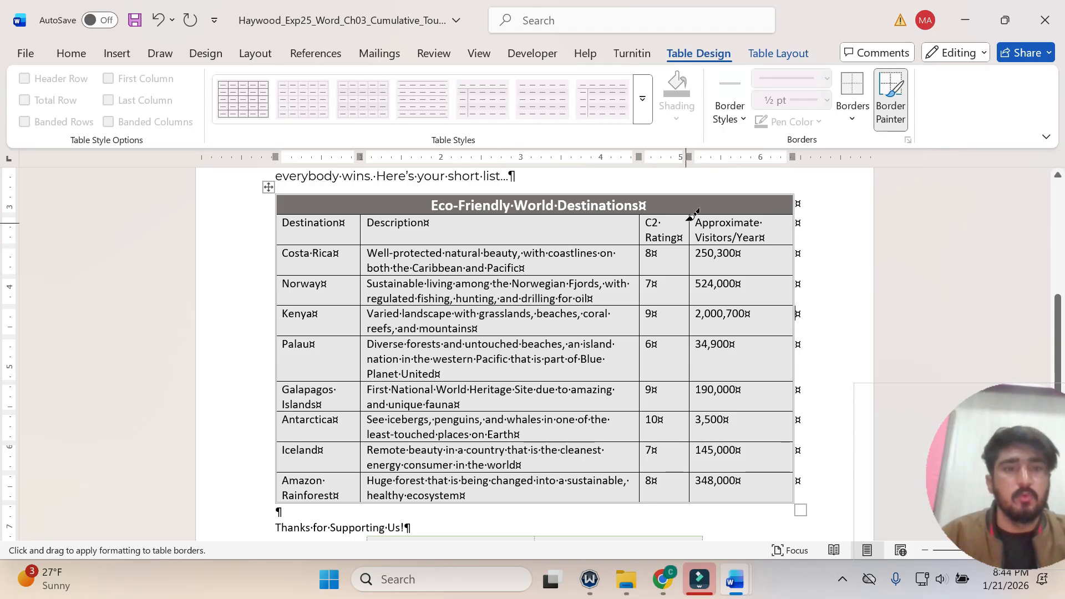
mouse_move(690, 216)
mouse_down()
mouse_move(701, 350)
mouse_move(693, 494)
mouse_up()
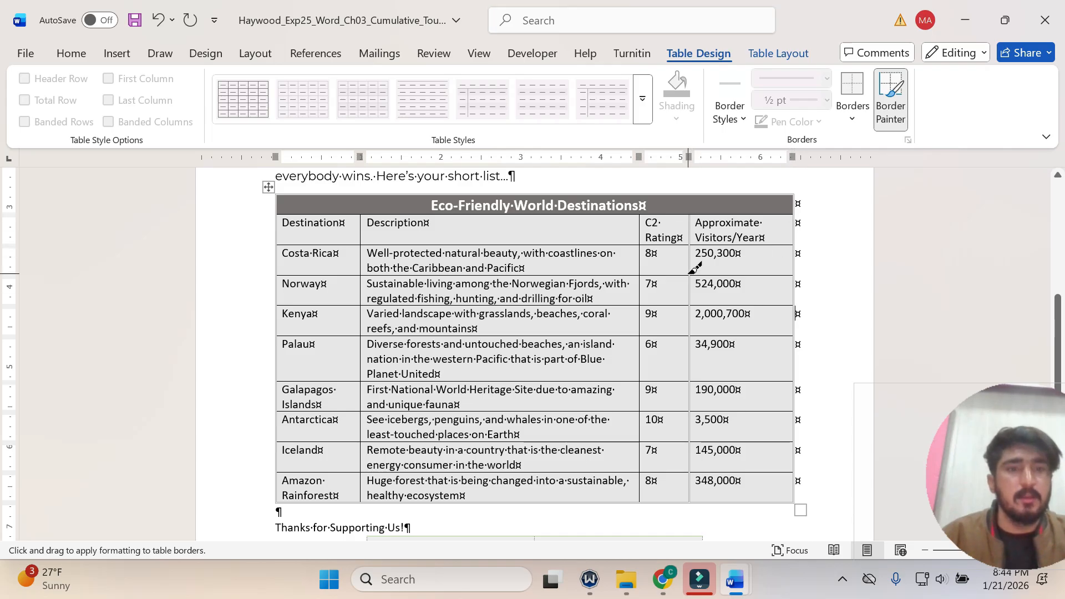
drag(641, 202, 643, 501)
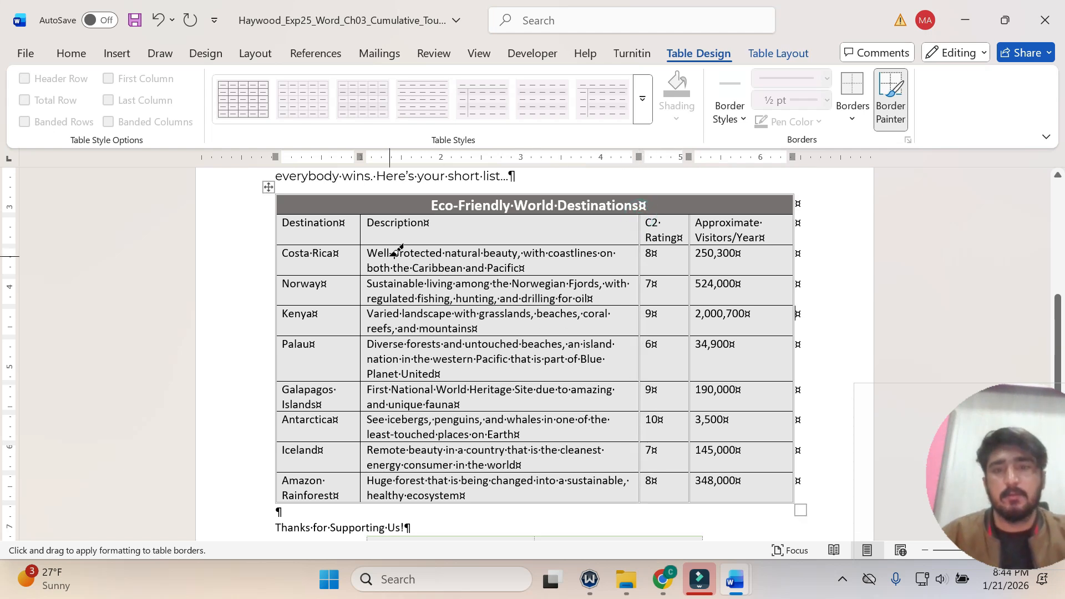
drag(360, 216, 363, 500)
drag(990, 495, 949, 117)
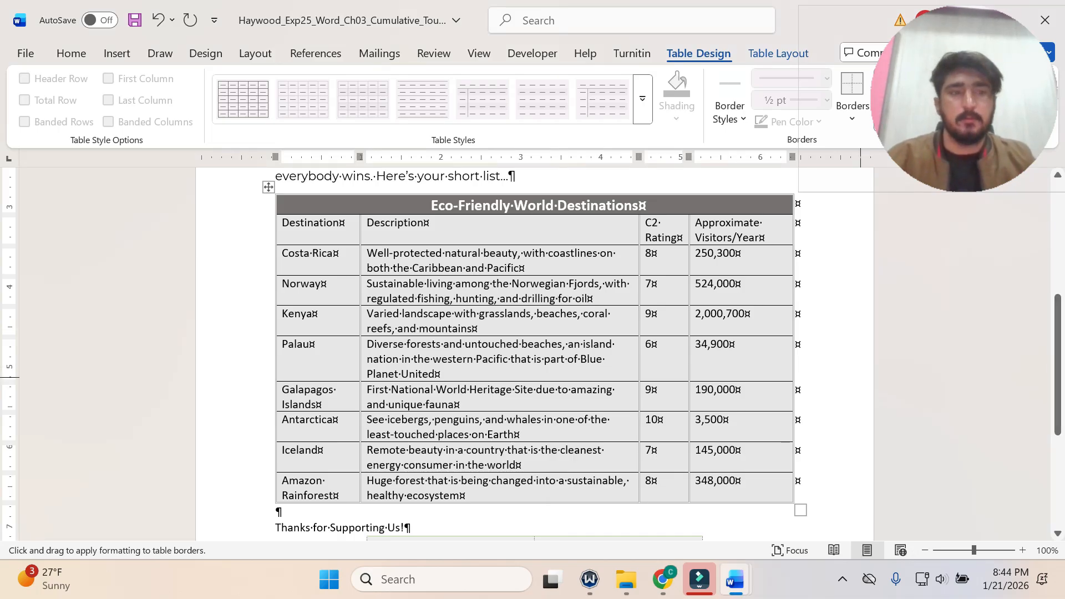
Return to the instructions document and undo the yellow highlighting of step 8.
mouse_move(734, 593)
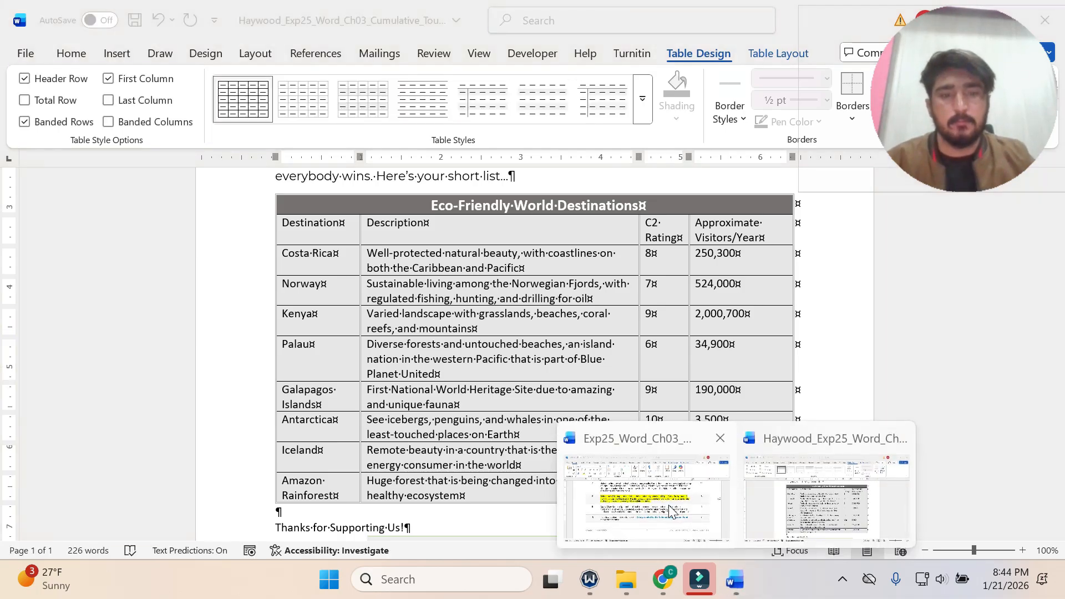
click(720, 504)
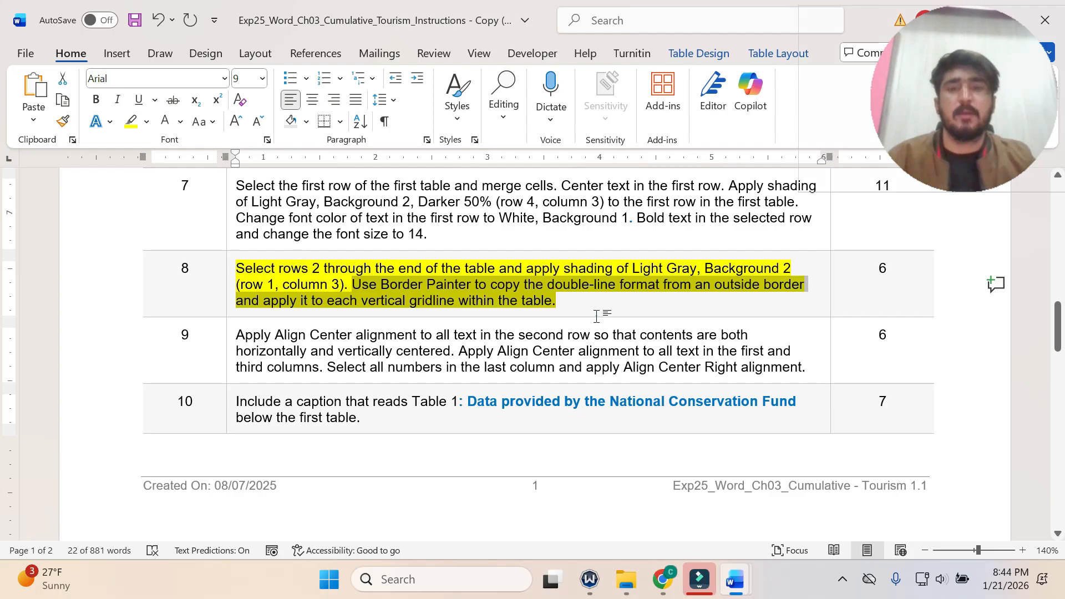
click(597, 317)
key(ctrl+z)
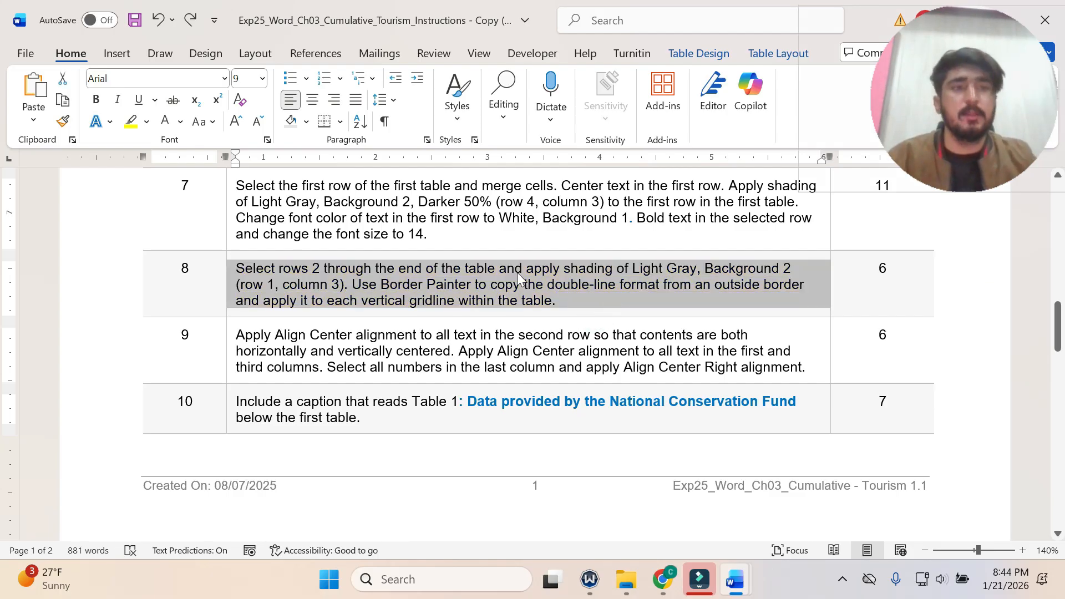
Highlight the text of step 9 in yellow in the instructions and switch back to the flyer document.
scroll(517, 271, down, 1)
click(233, 303)
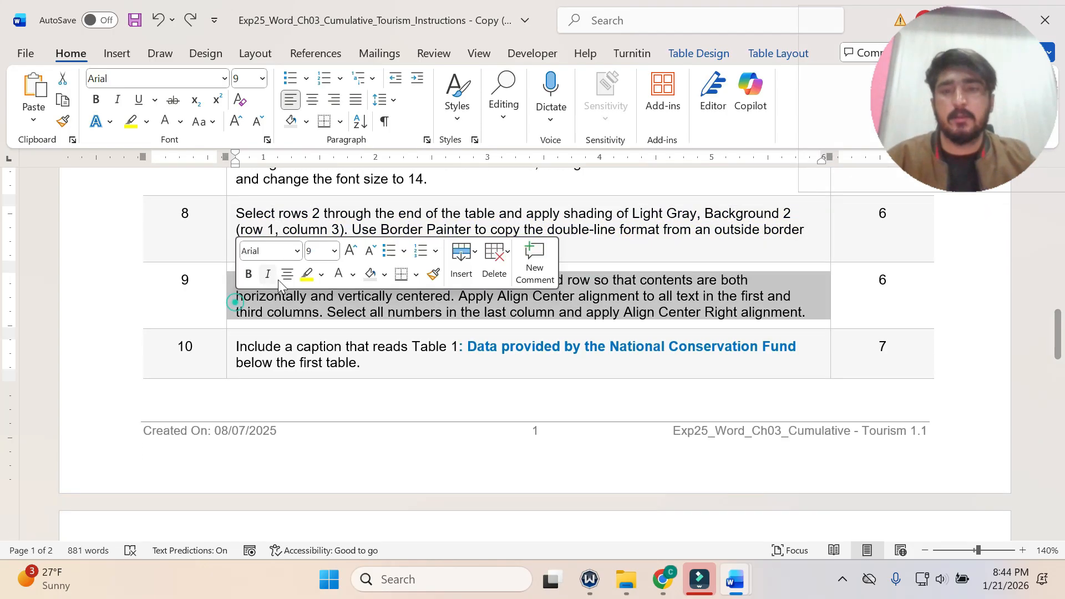
click(307, 274)
click(322, 315)
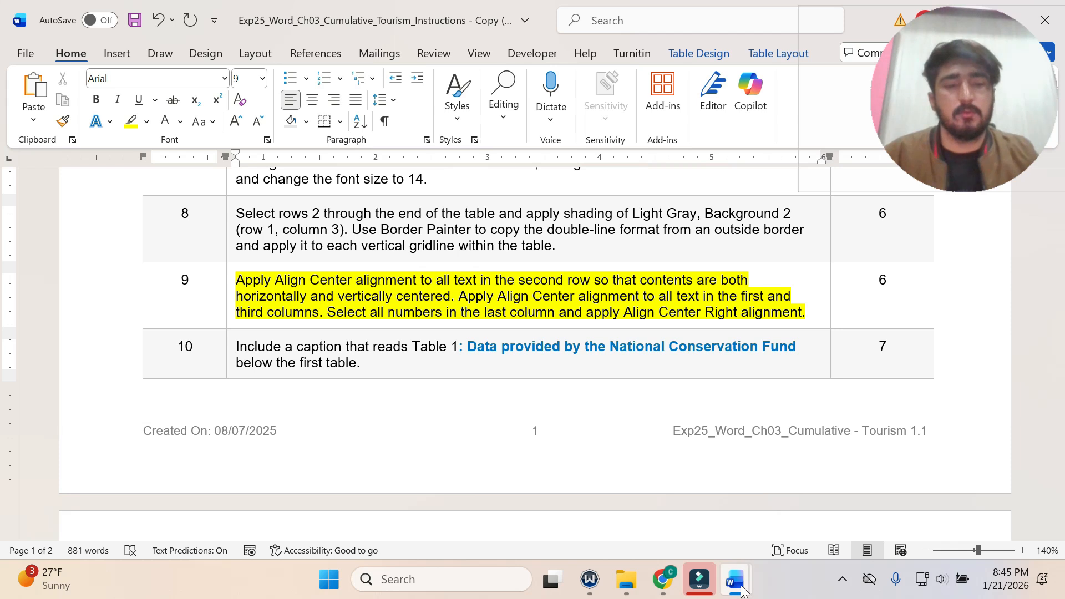
mouse_move(735, 579)
click(829, 499)
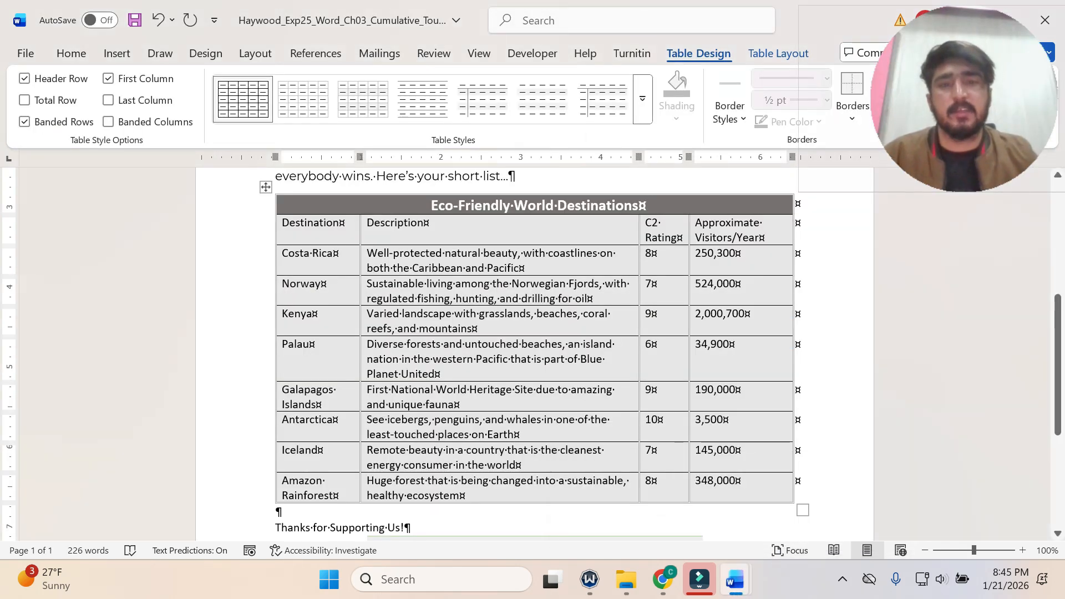
Recheck step 9 and apply Align Center alignment to the second row of the flyer's first table.
click(549, 230)
click(285, 223)
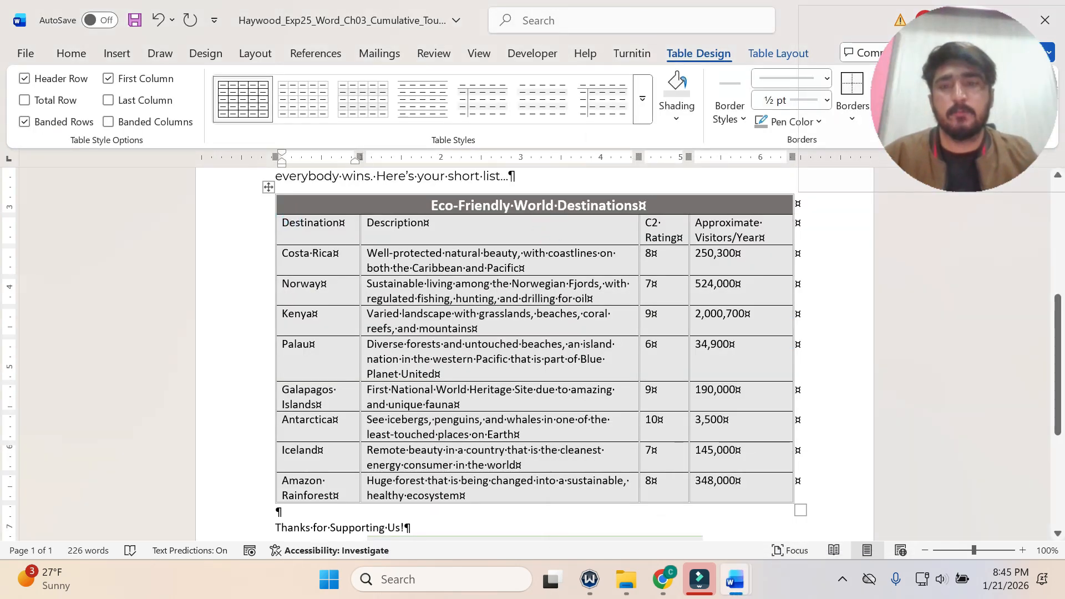
drag(280, 222, 735, 241)
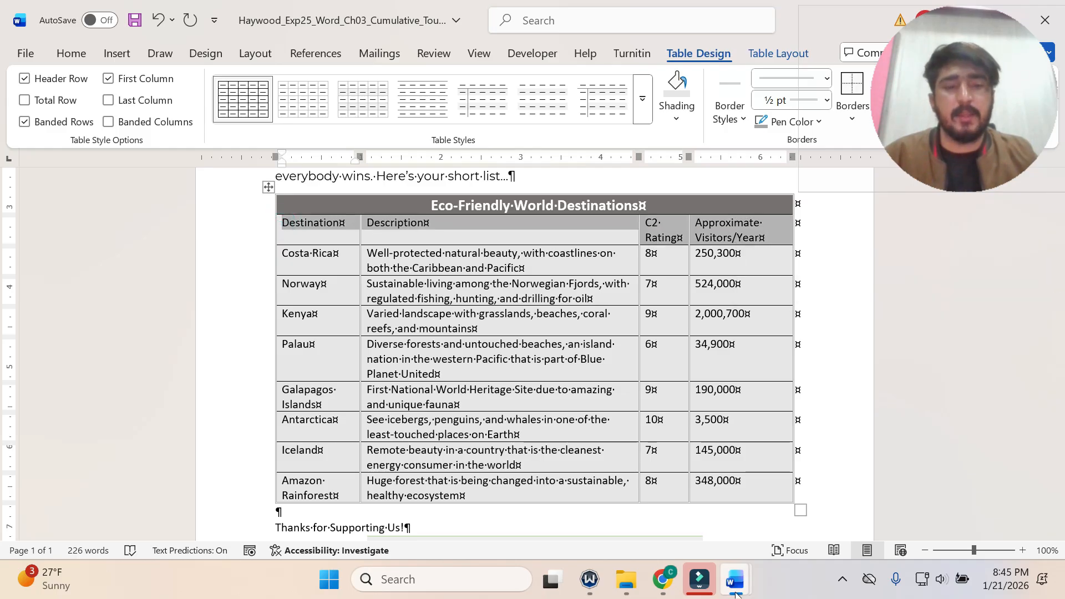
mouse_move(735, 594)
click(677, 517)
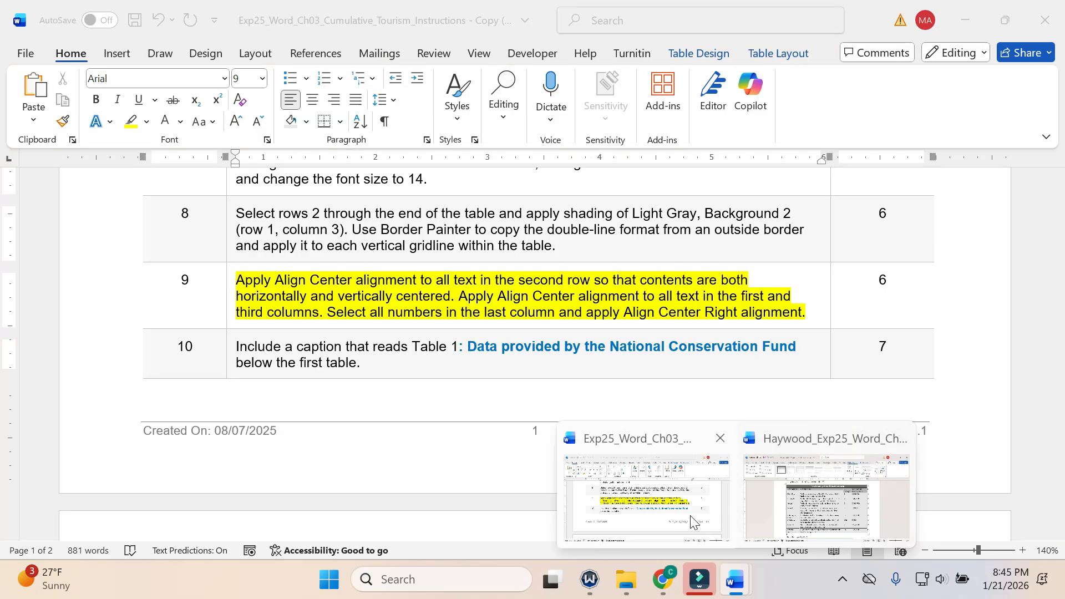
click(826, 496)
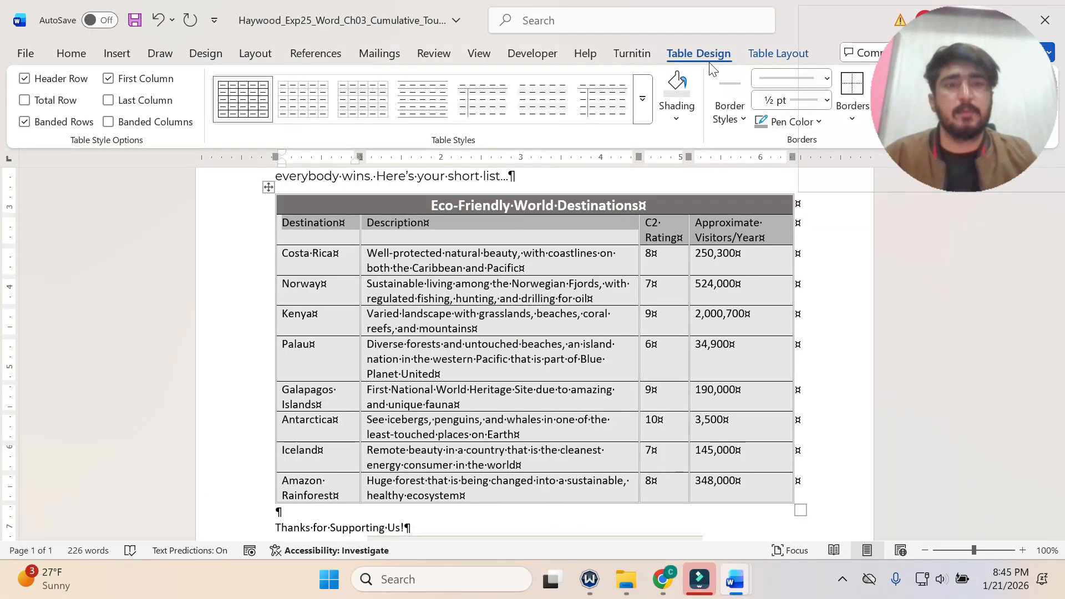
click(761, 55)
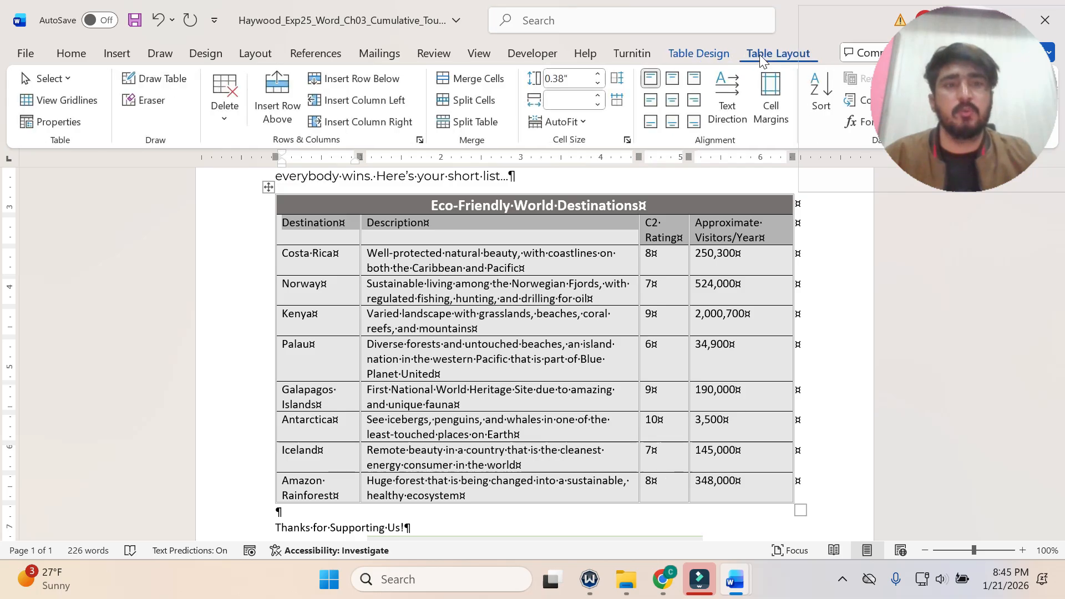
click(672, 101)
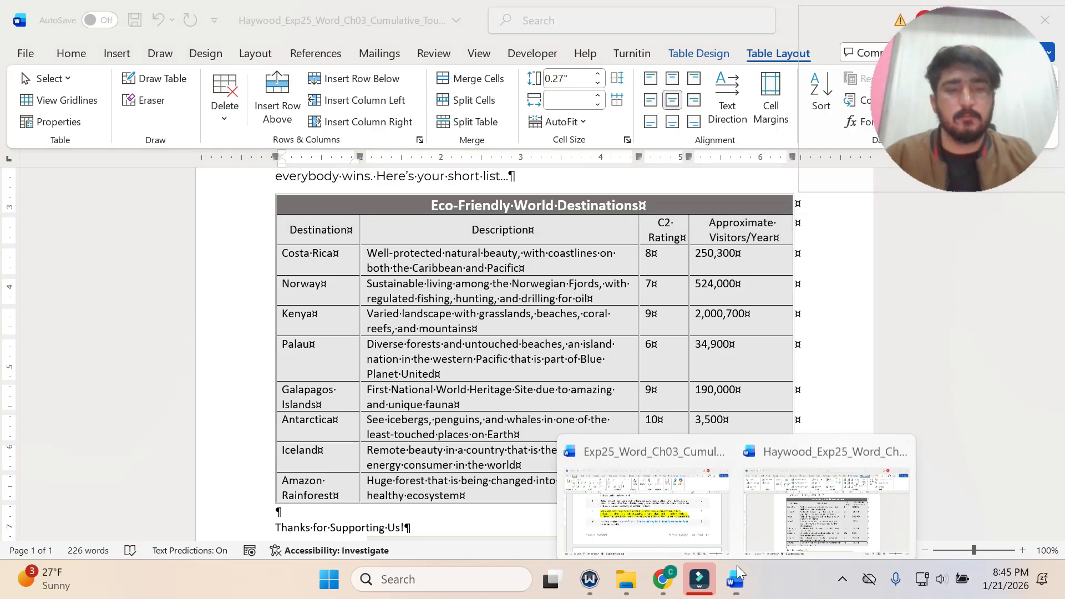
Check step 9's column instruction and apply Align Center alignment to the first column, from the Destination header through Amazon Rainforest.
click(715, 513)
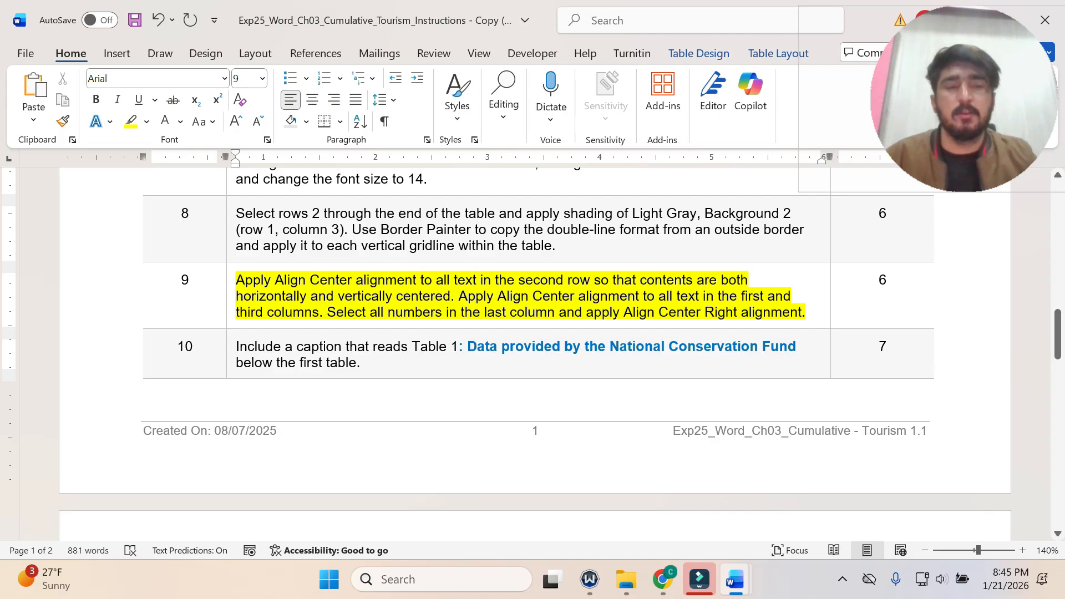
click(735, 579)
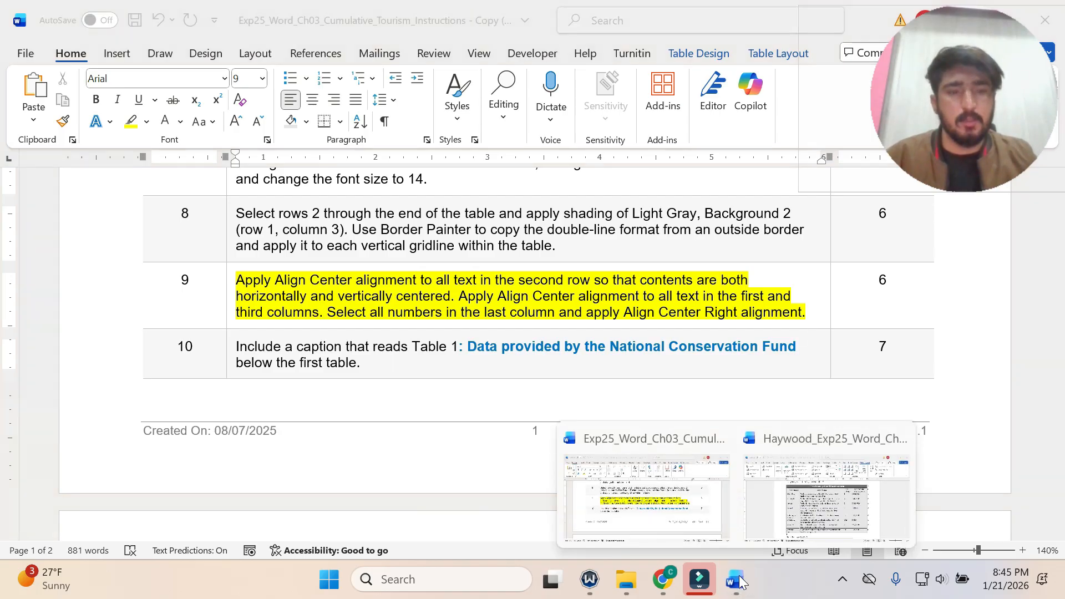
click(785, 520)
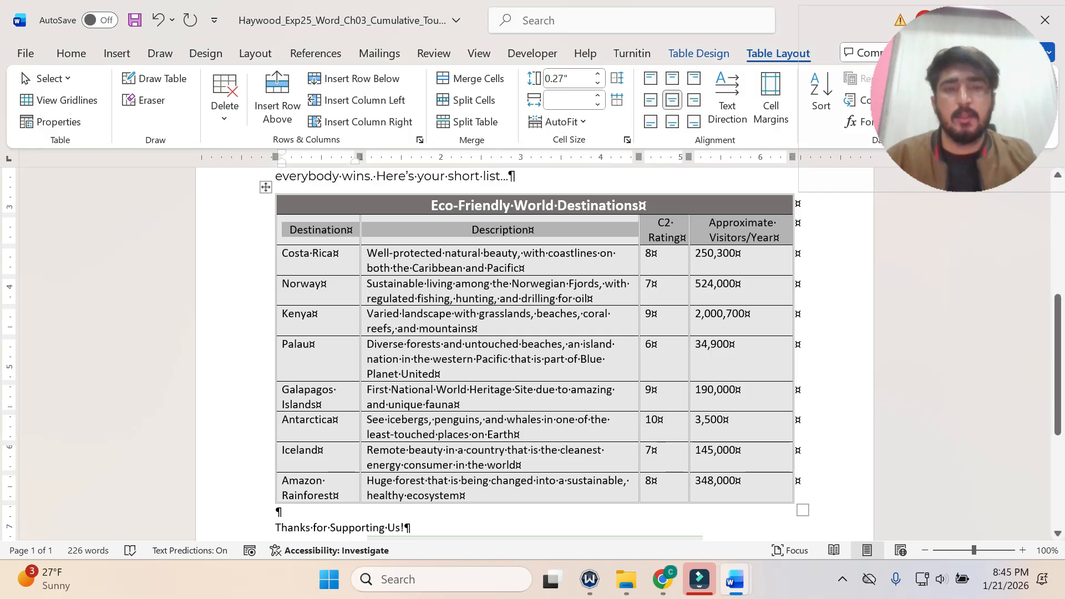
click(308, 225)
drag(287, 228, 302, 488)
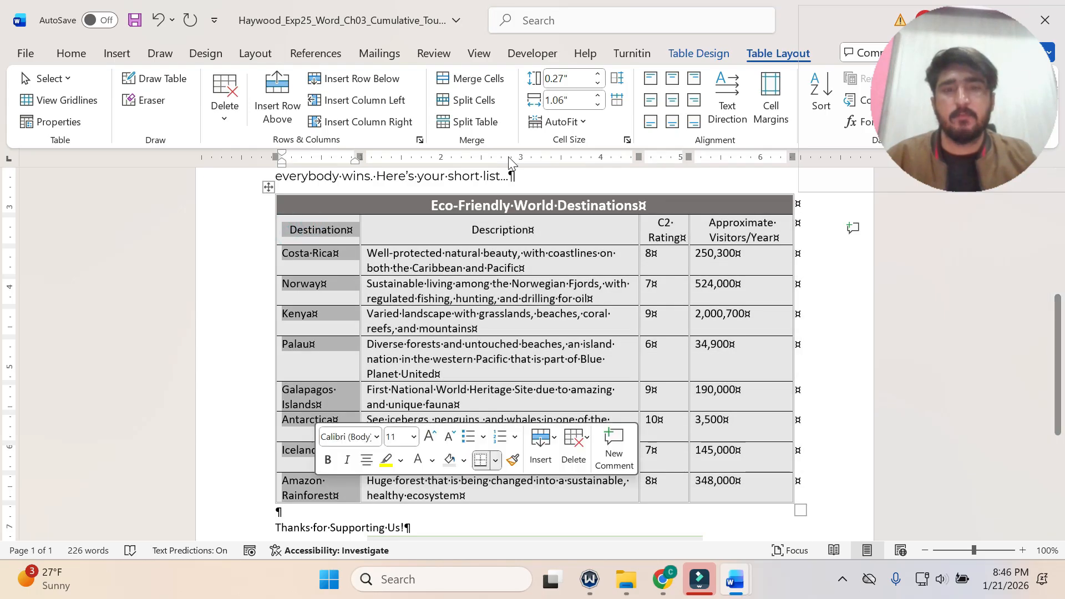
click(672, 101)
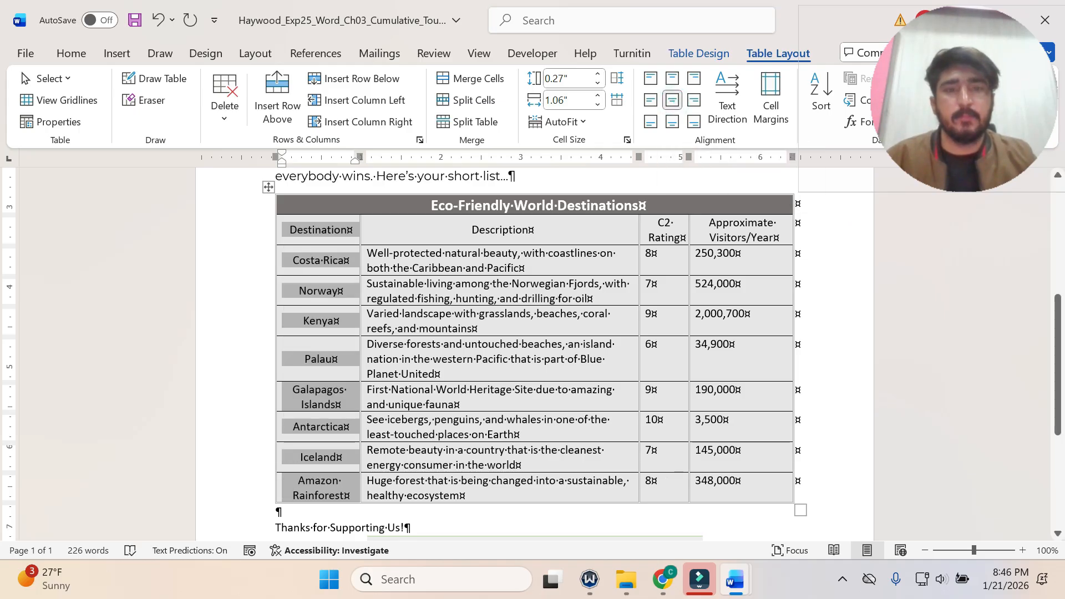
Apply Align Center alignment to the C2 Rating column of the first table and recheck the last-column instruction in step 9.
click(659, 215)
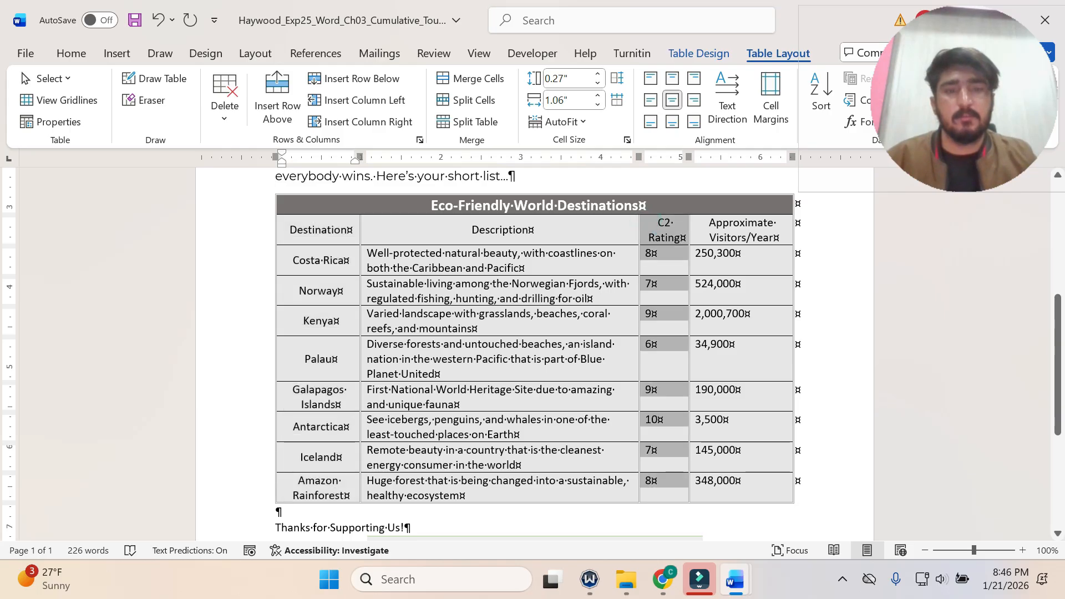
click(672, 100)
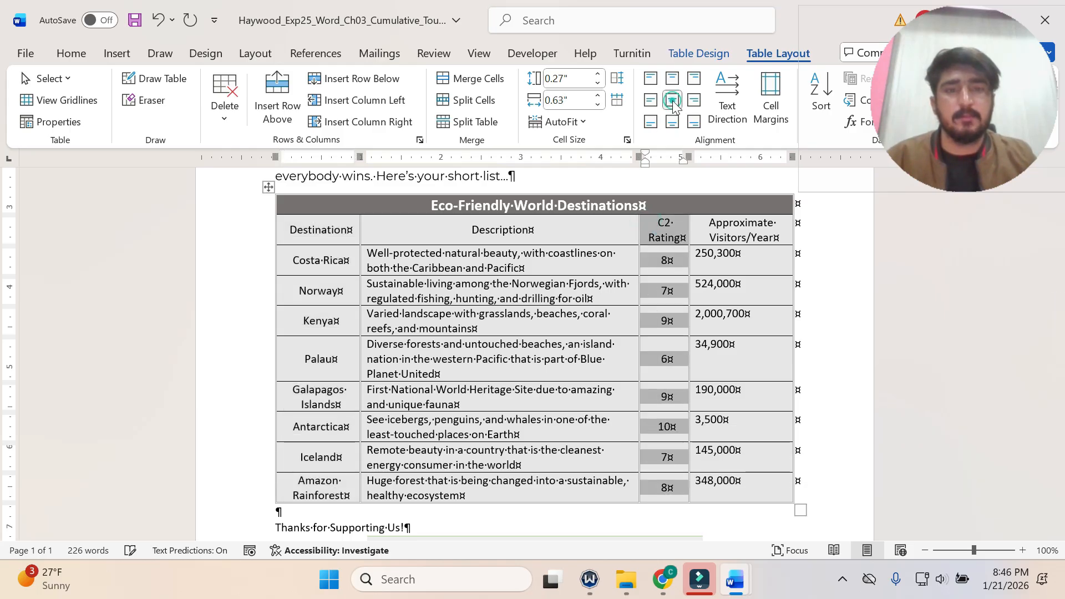
mouse_move(735, 579)
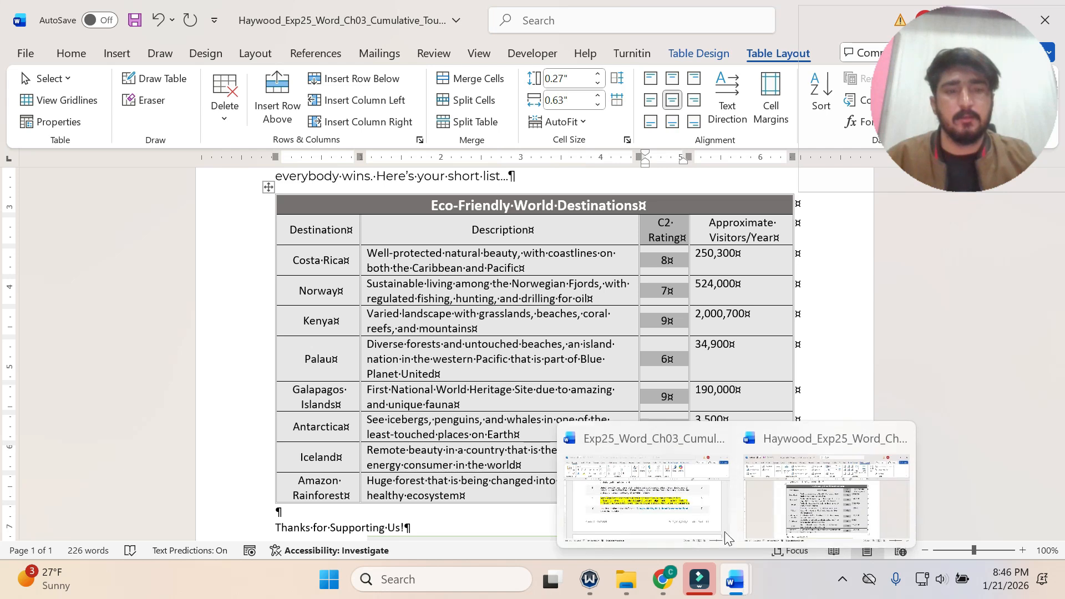
click(721, 532)
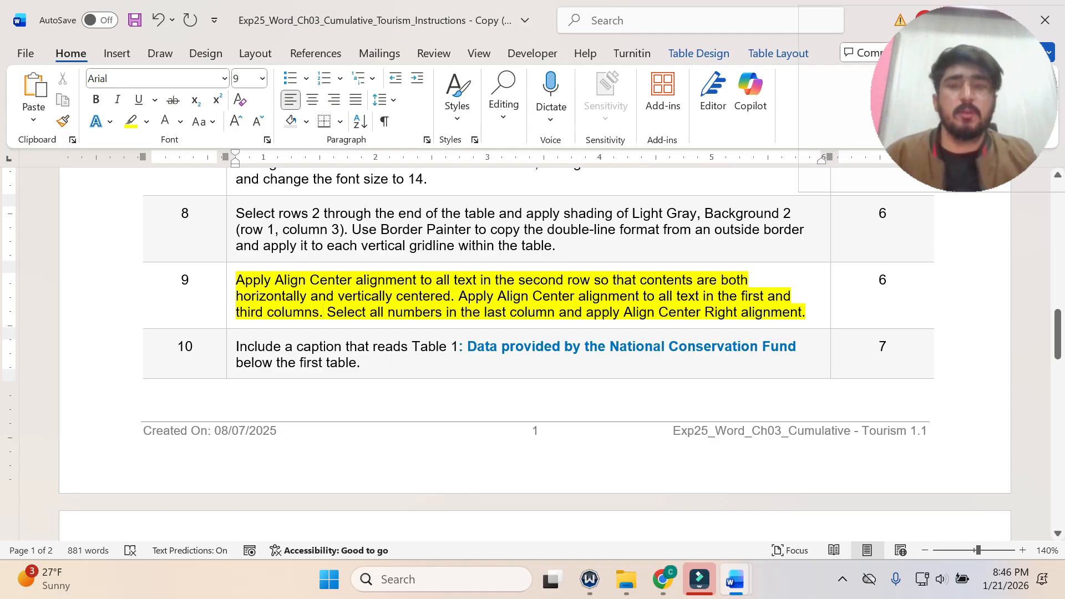
ctrl+click(329, 314)
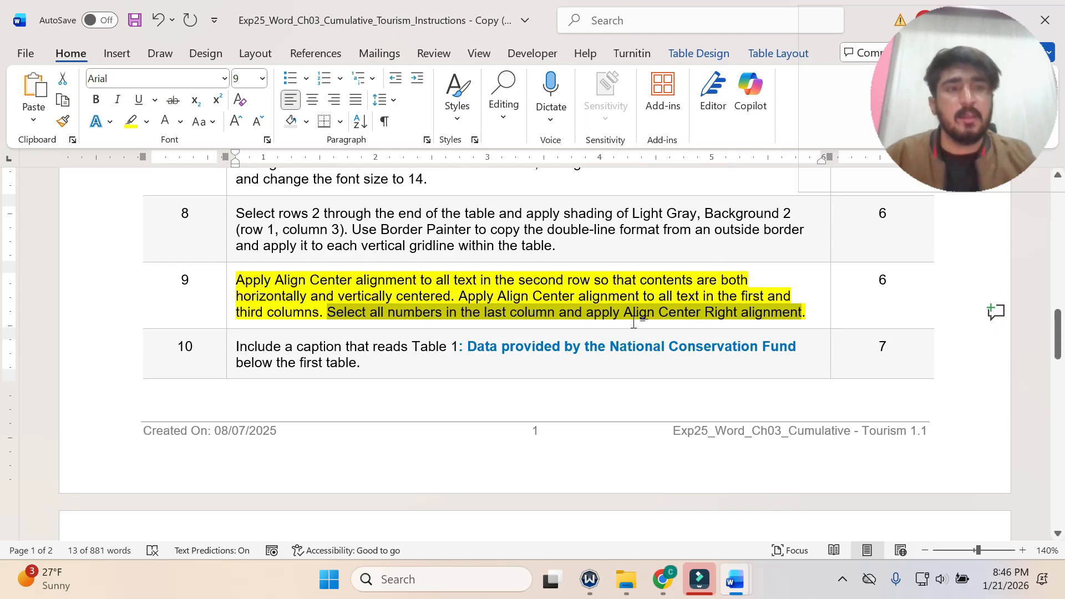
mouse_move(743, 588)
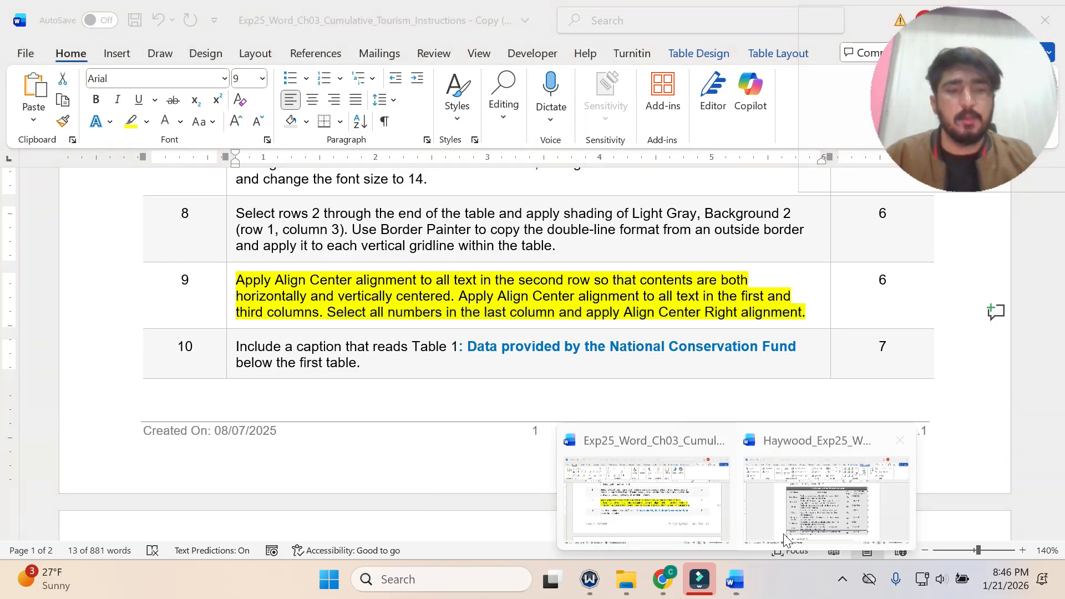
click(779, 499)
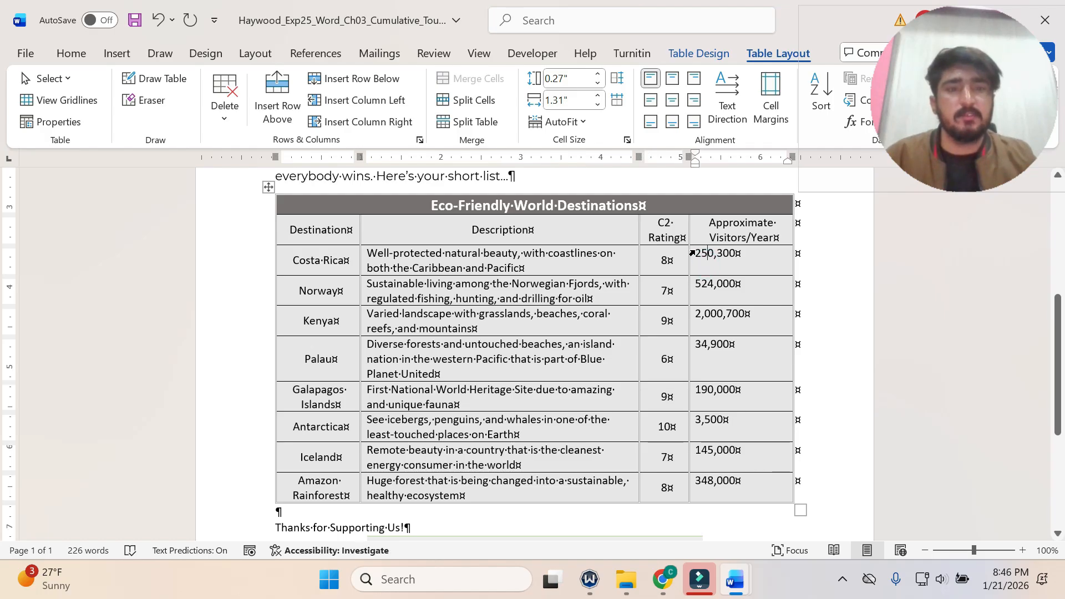
Apply Align Center Right alignment to all numbers in the Approximate Visitors/Year column, from Costa Rica through Amazon Rainforest.
drag(690, 253, 734, 482)
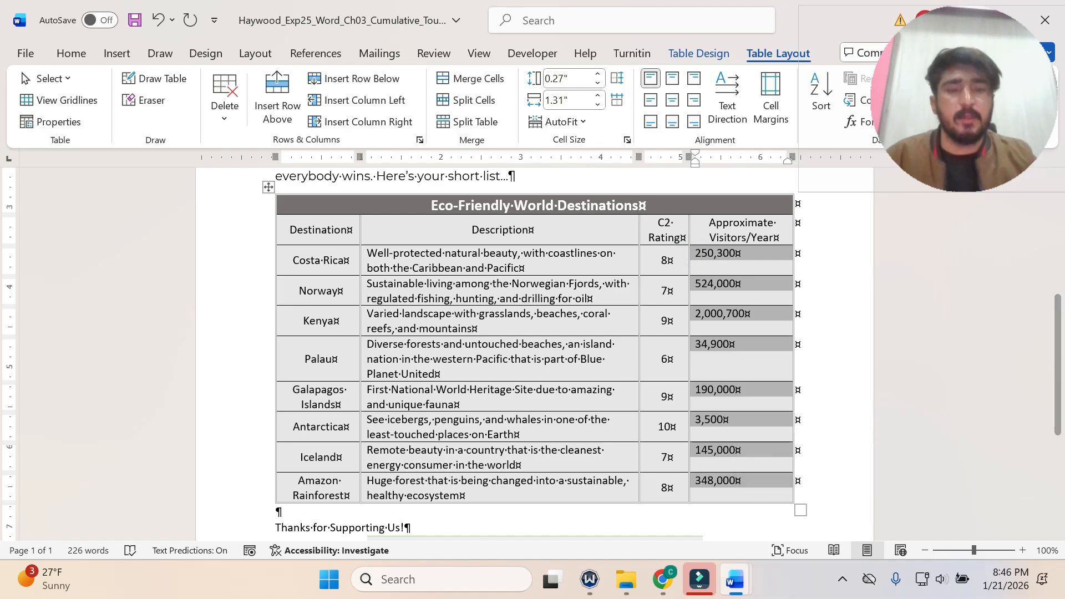
mouse_move(735, 581)
click(648, 515)
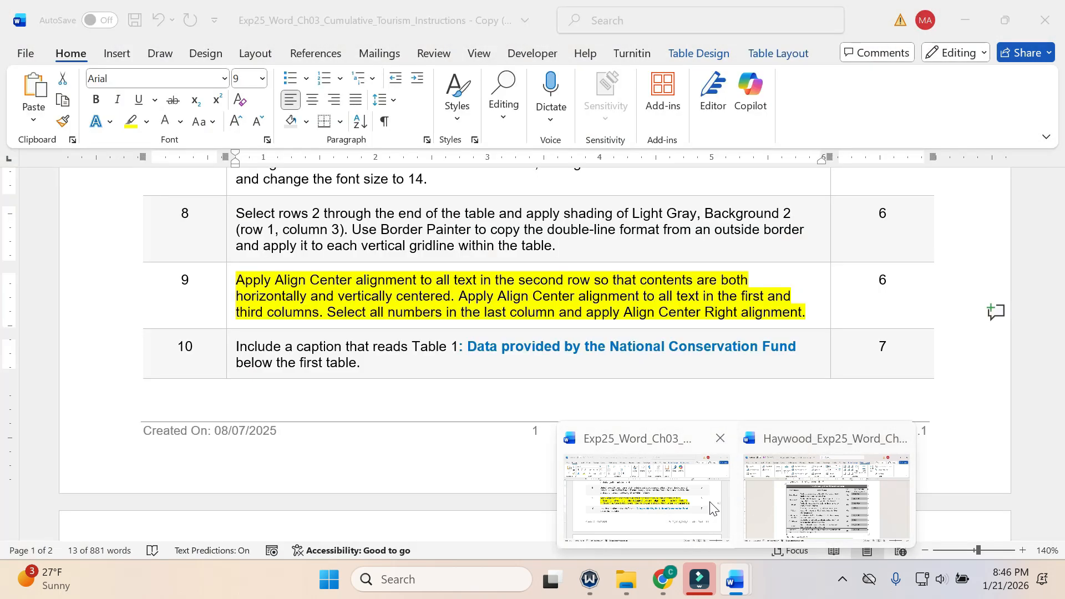
click(783, 501)
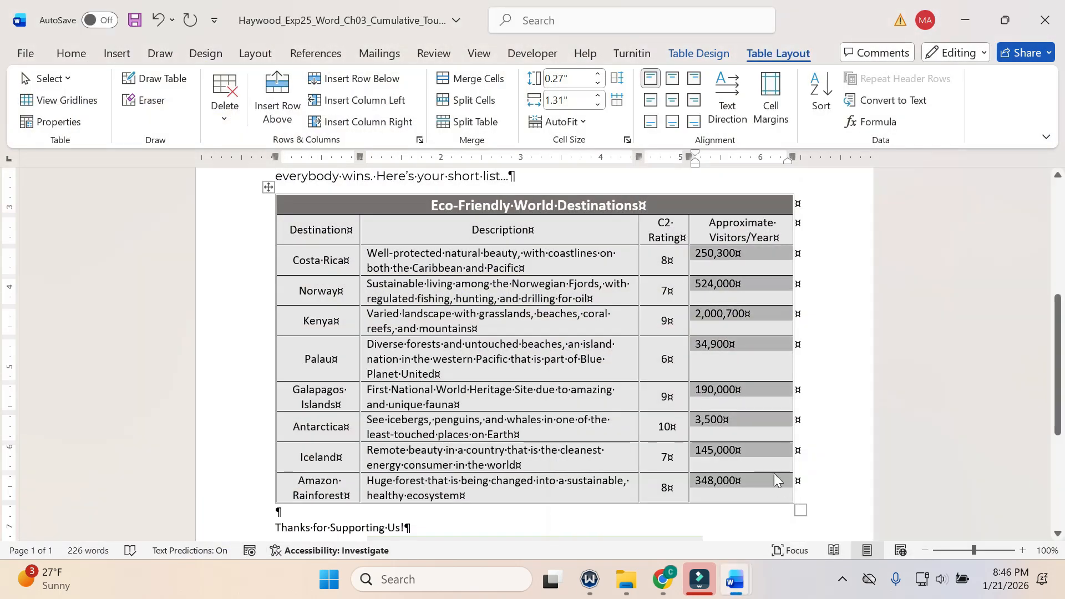
click(694, 100)
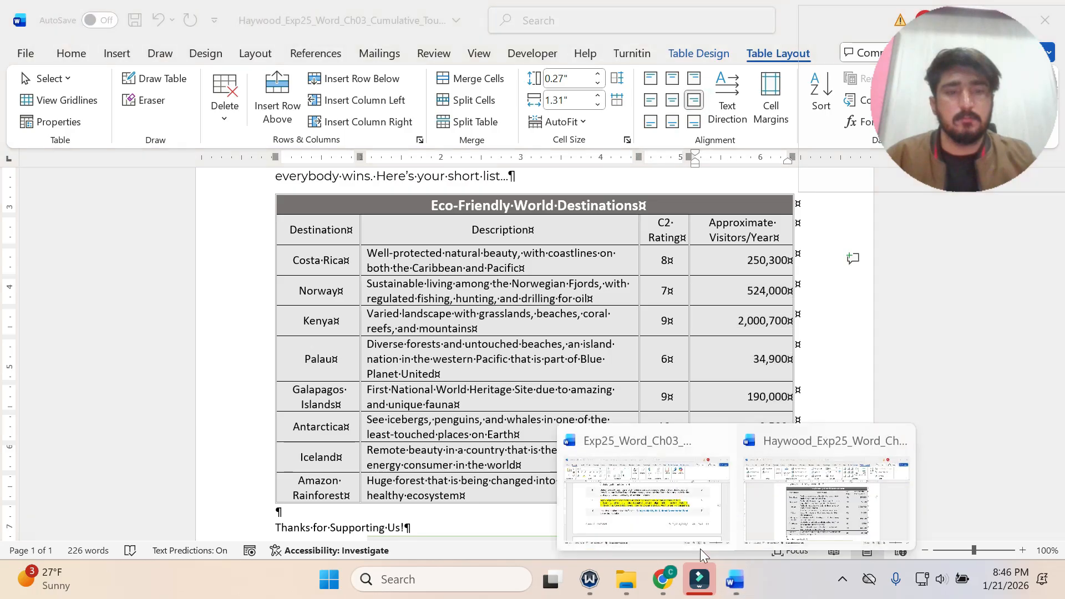
Return to the instructions document, undo the yellow highlighting of step 9 and highlight the text of step 10 in yellow.
click(700, 546)
key(ctrl+z)
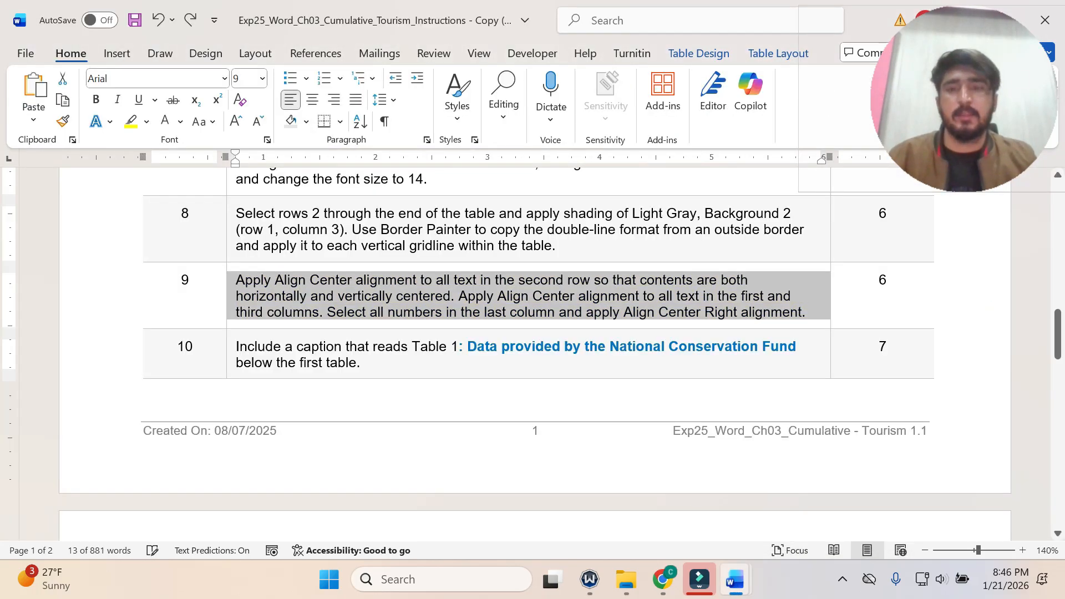
click(229, 360)
click(302, 330)
click(299, 363)
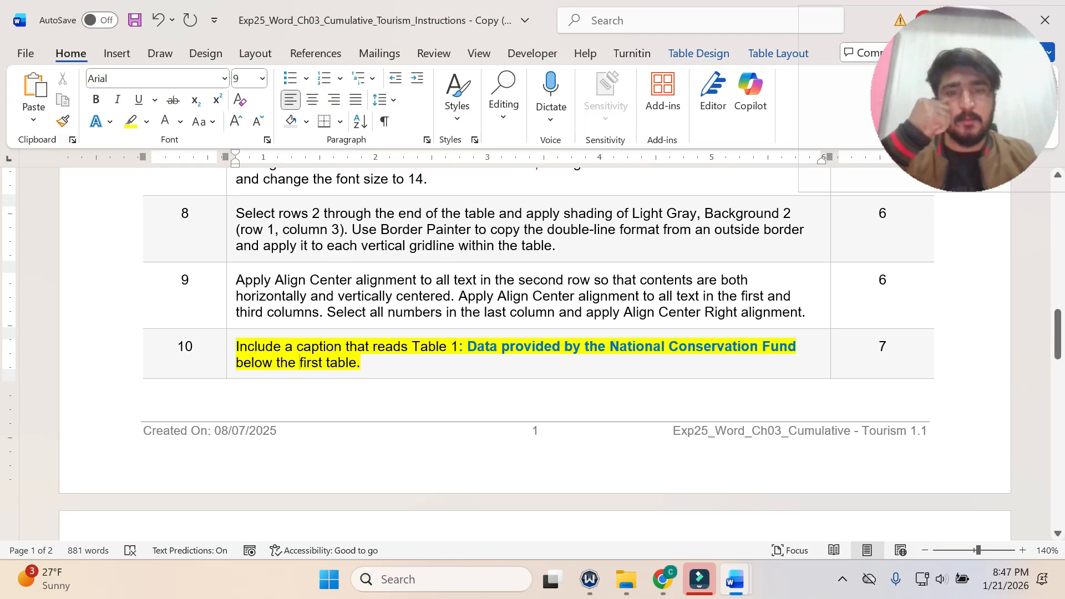
Copy ": Data provided by the National Conservation Fund" from step 10 of the instructions and switch to the flyer document.
double_click(460, 346)
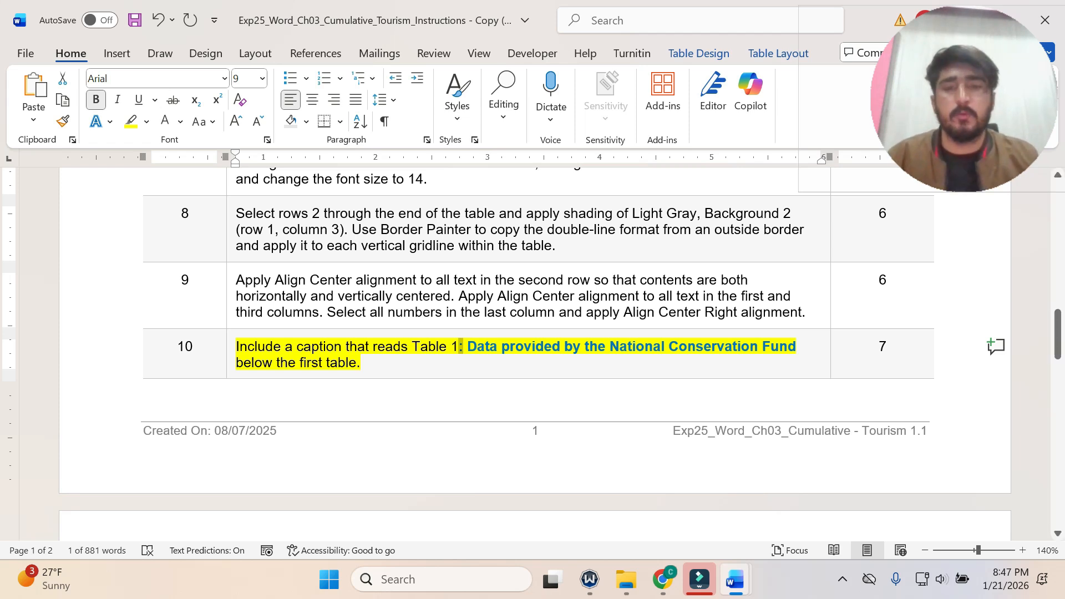
click(487, 344)
click(457, 345)
drag(456, 345, 797, 346)
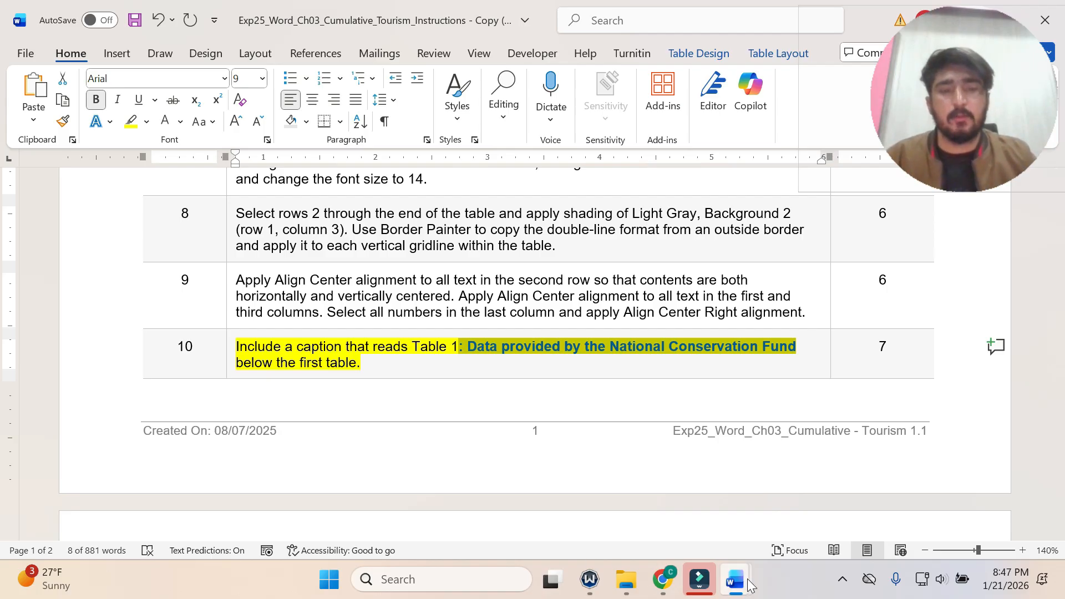
mouse_move(744, 582)
click(797, 530)
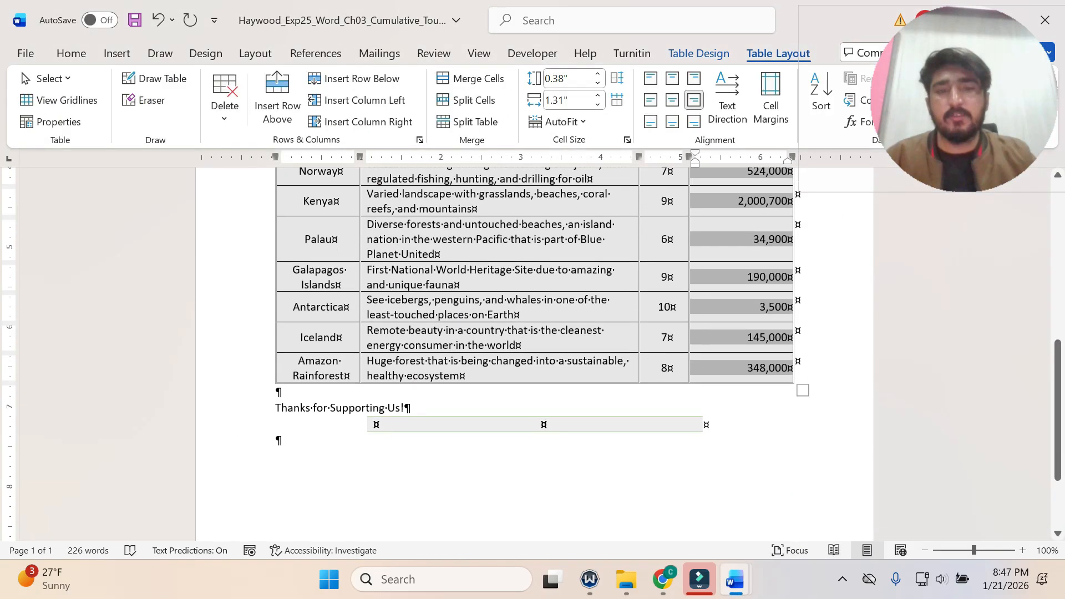
Insert the caption "Figure 1: Data provided by the National Conservation Fund" in the empty paragraph below the first table.
click(278, 393)
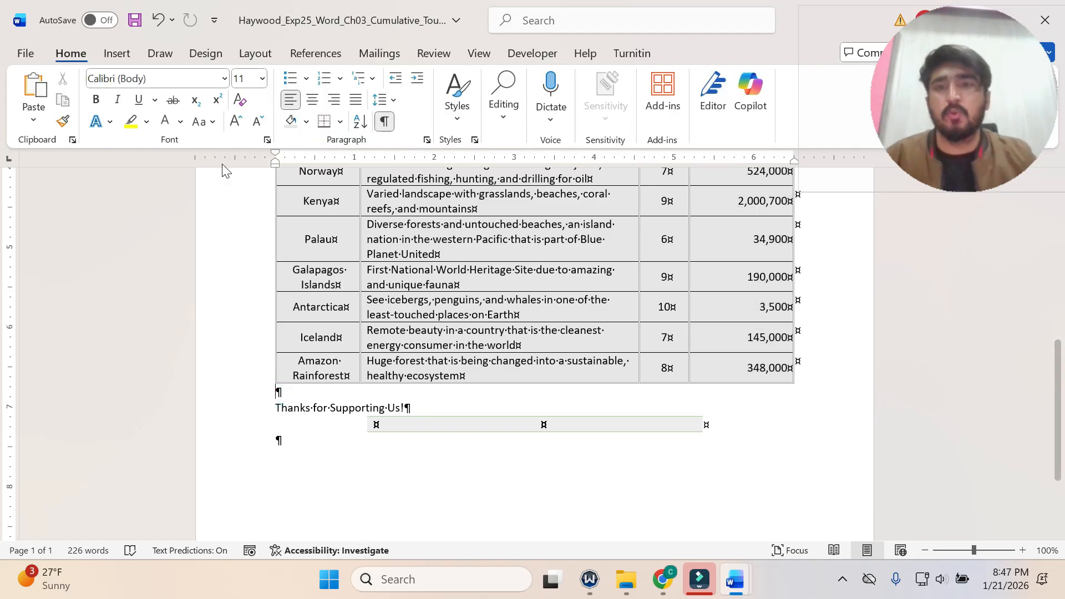
click(431, 54)
click(480, 54)
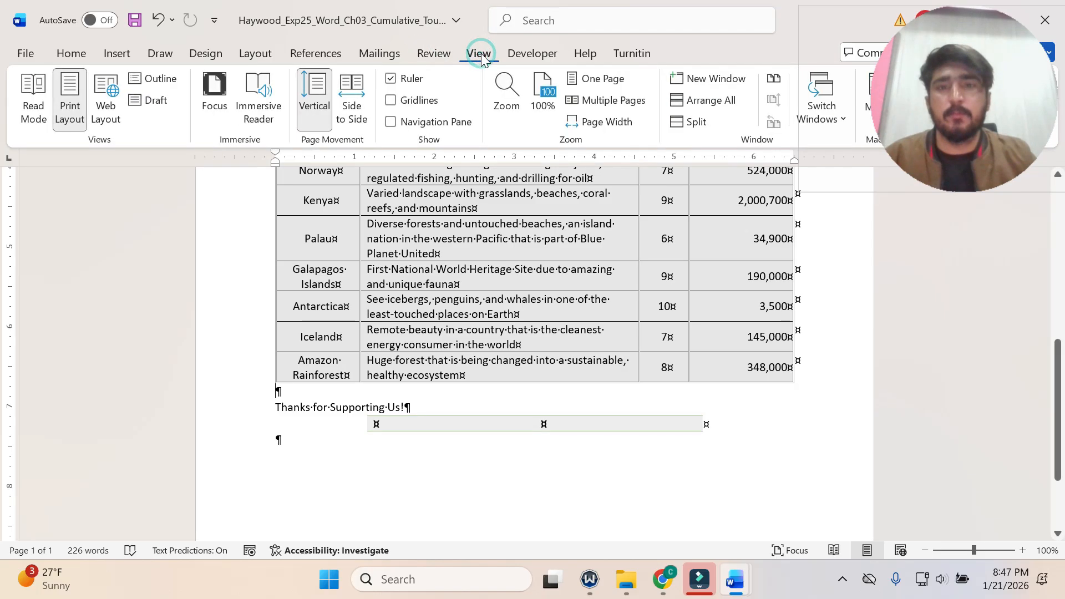
click(430, 57)
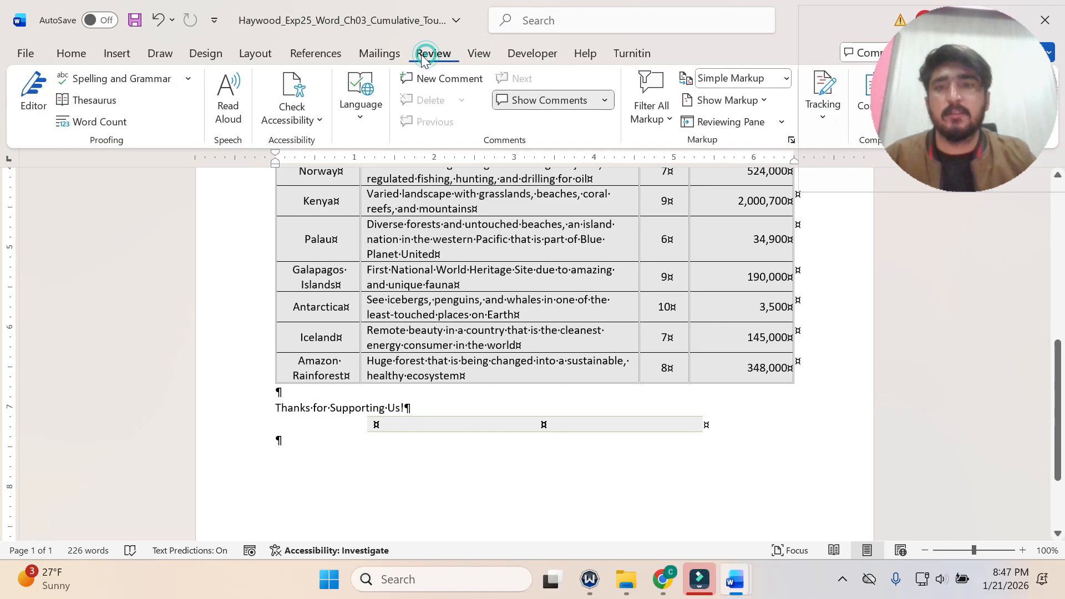
click(379, 55)
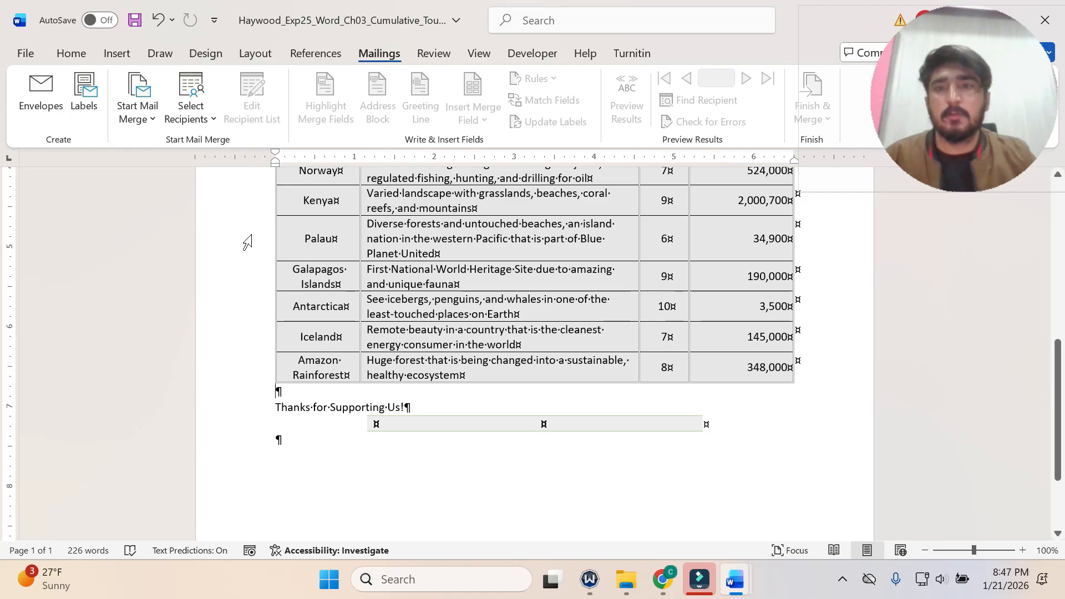
click(302, 53)
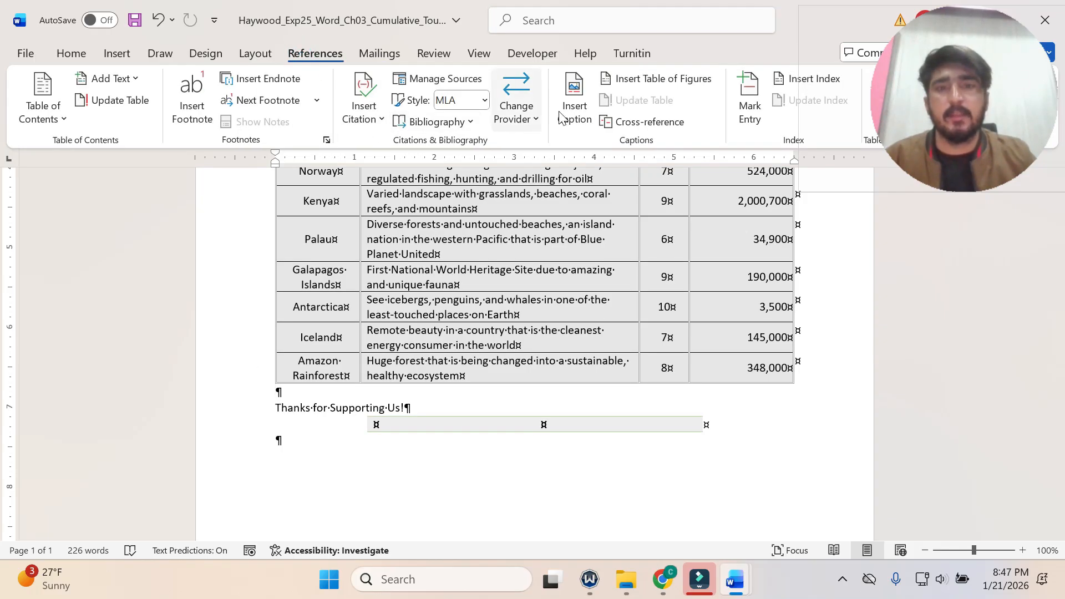
click(582, 119)
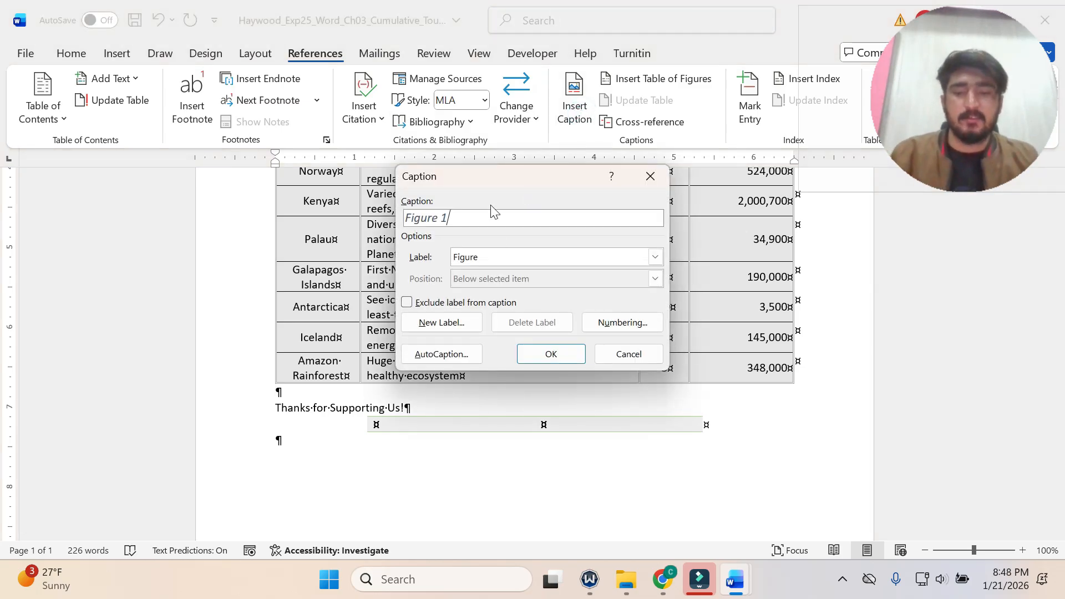
key(ctrl+v)
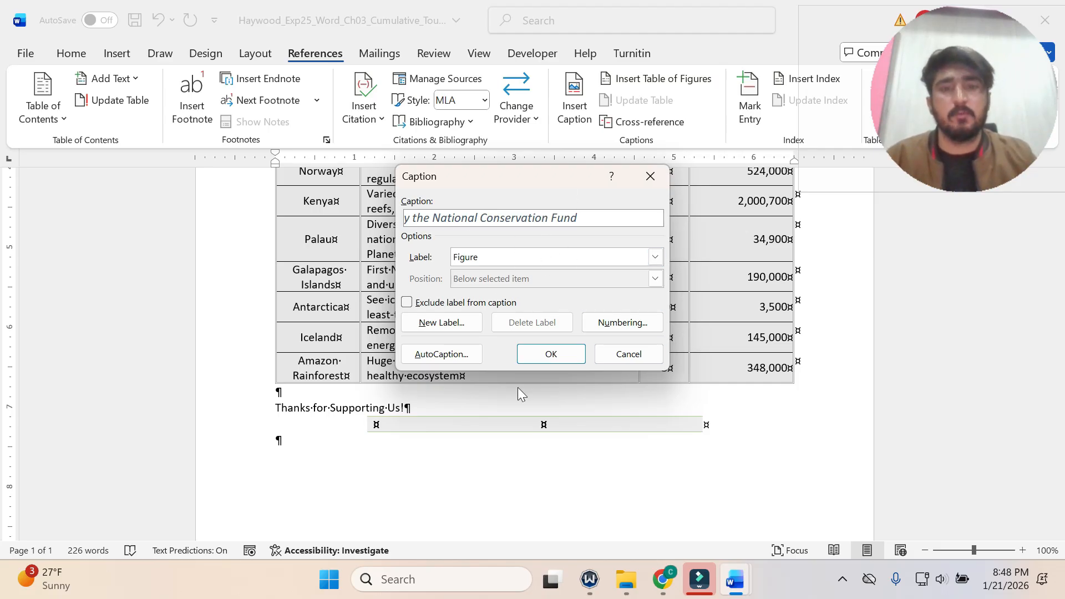
click(552, 353)
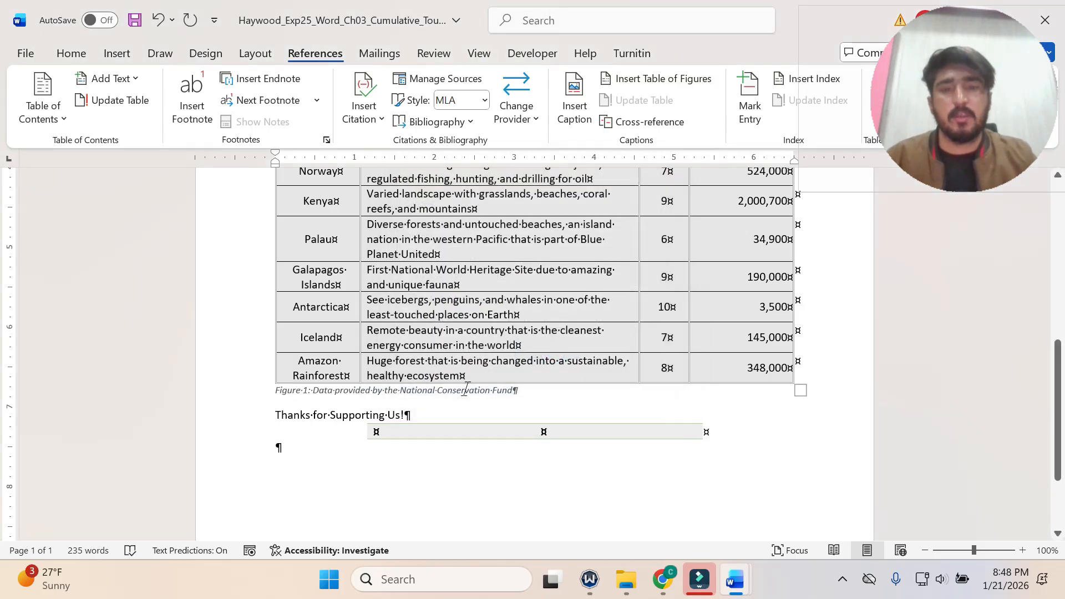
Return to the instructions document and undo the yellow highlighting of step 10.
mouse_move(743, 588)
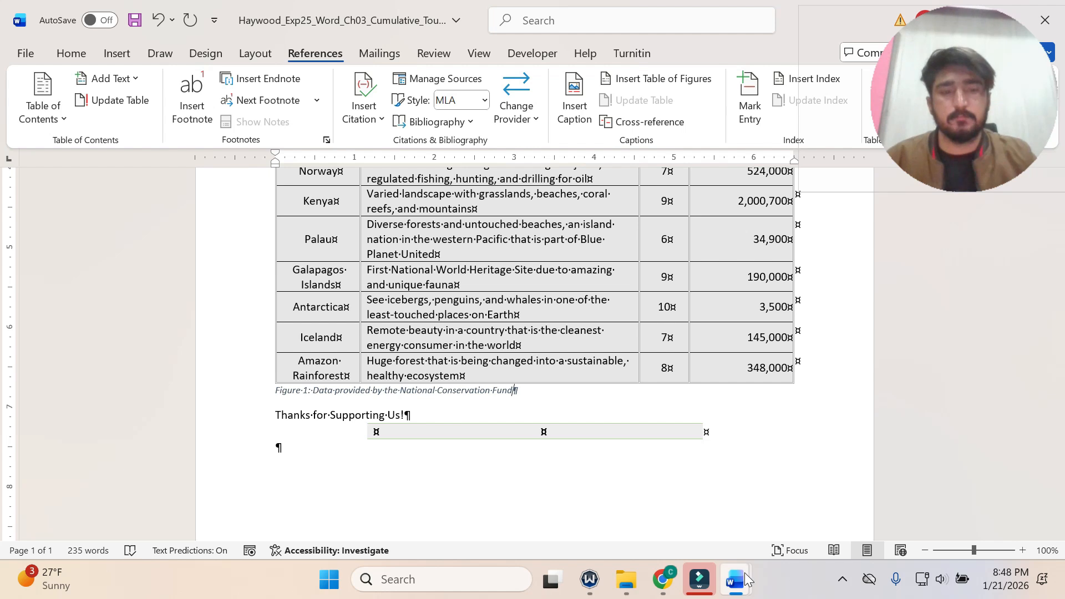
click(661, 497)
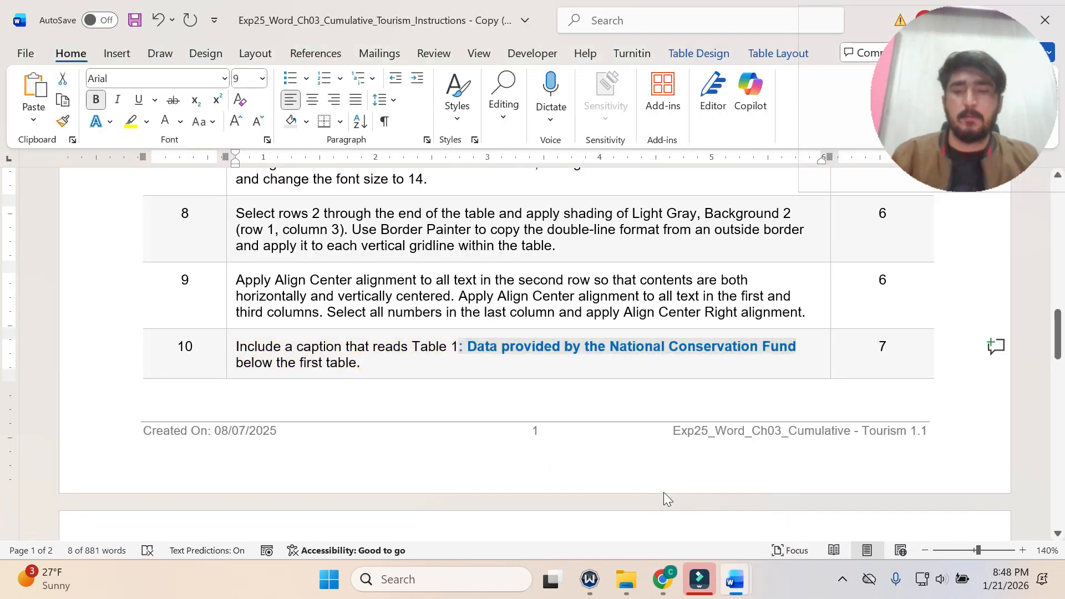
drag(664, 492, 590, 378)
scroll(589, 377, down, 4)
drag(1059, 382, 1031, 205)
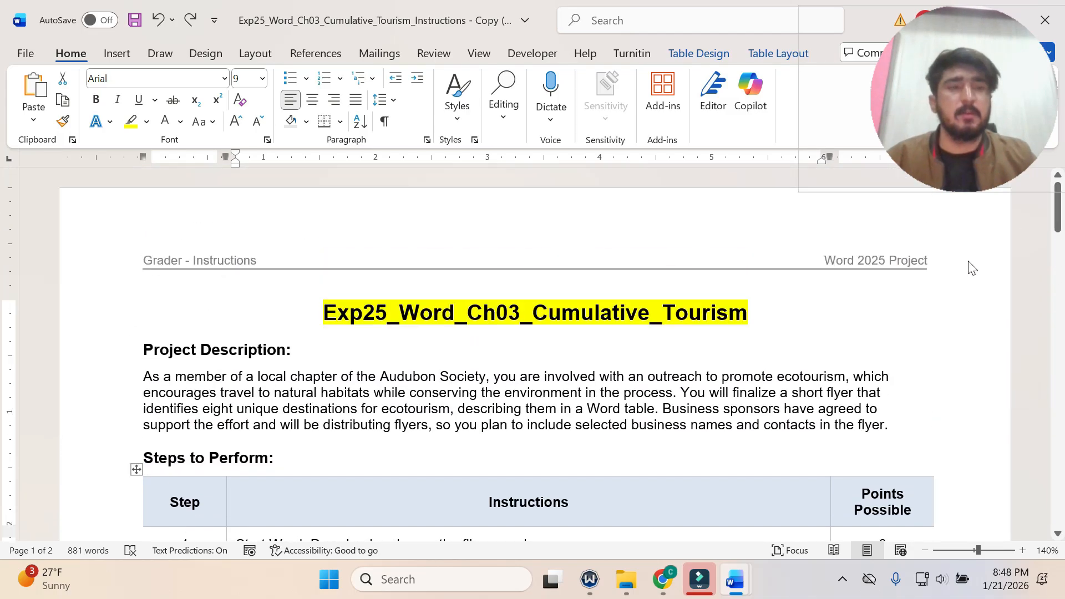